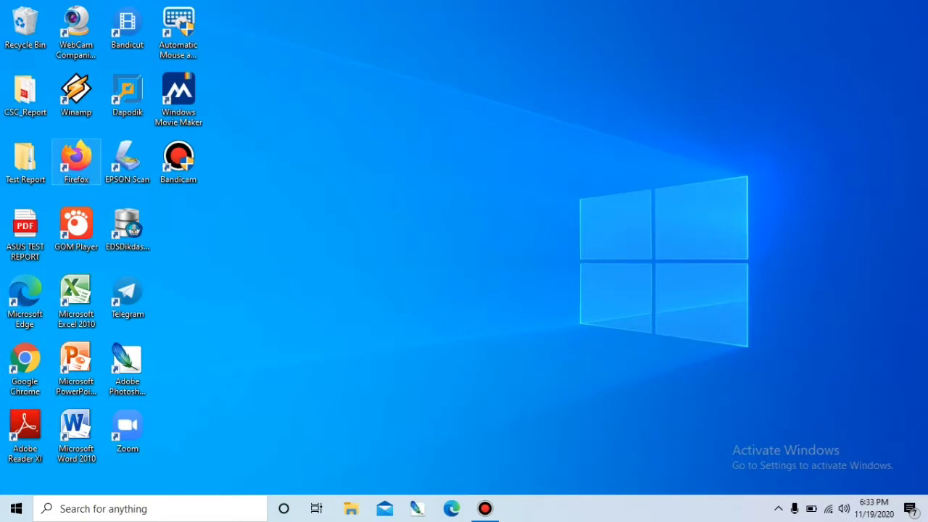
- Open Firefox without making it the default browser, go to classroom.google.com and continue with the signed-in account
left_click(77, 160)
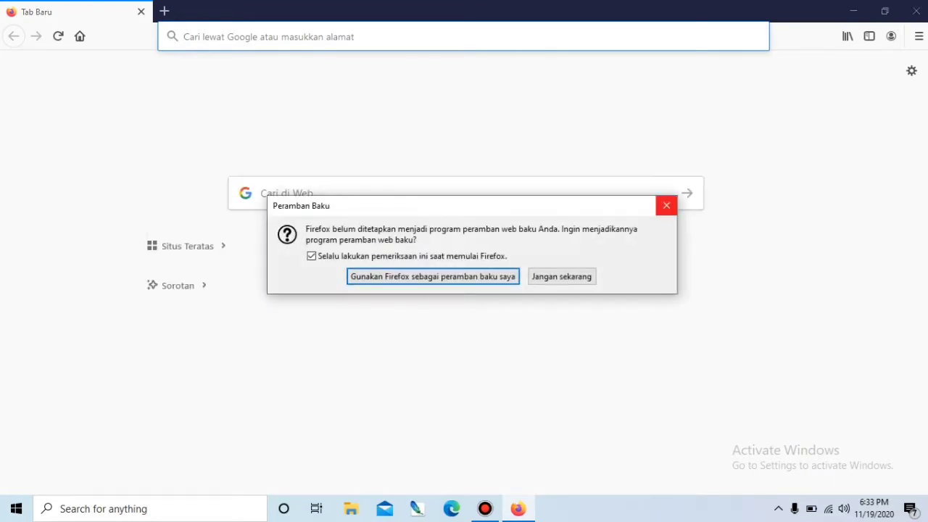
left_click(666, 205)
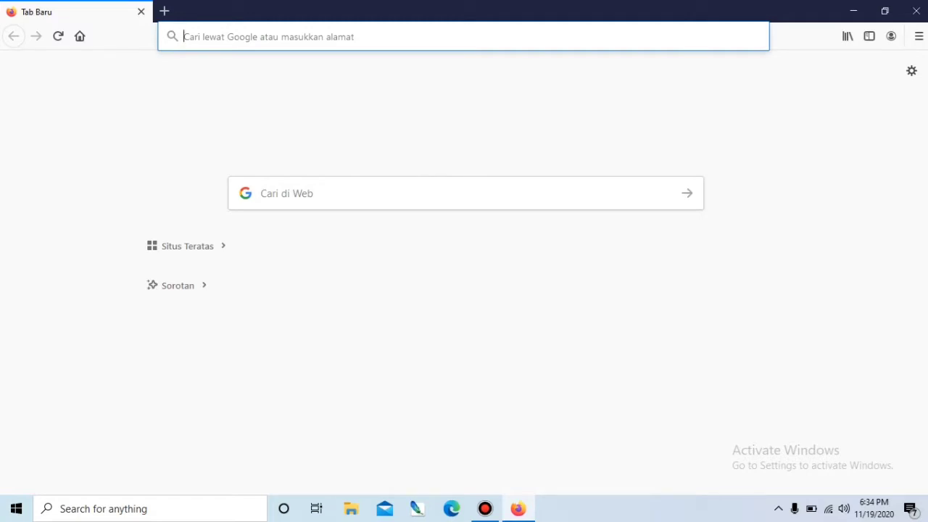
key("Down")
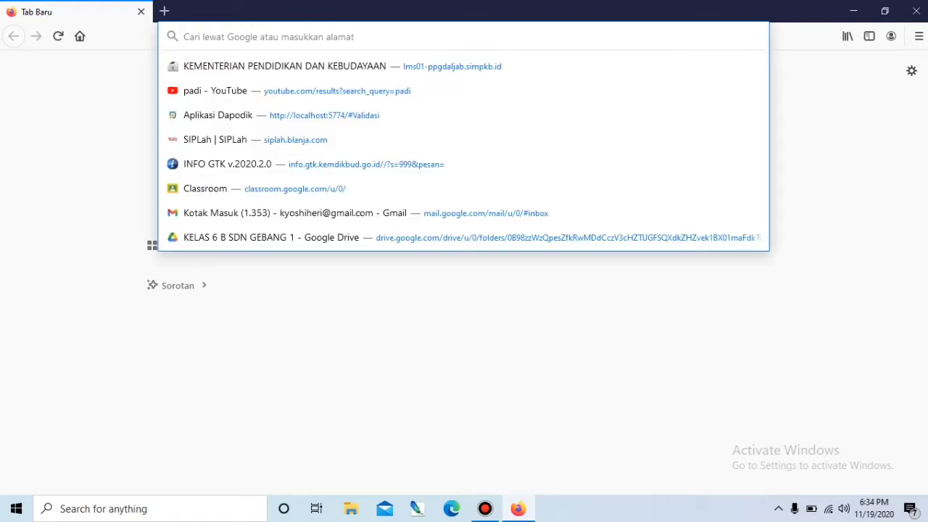
type("classroom.google.com/")
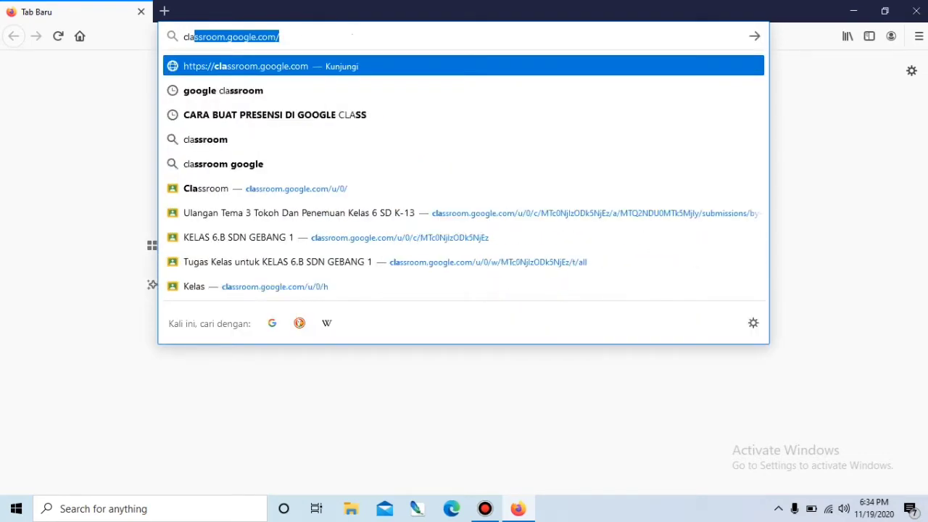
key("Return")
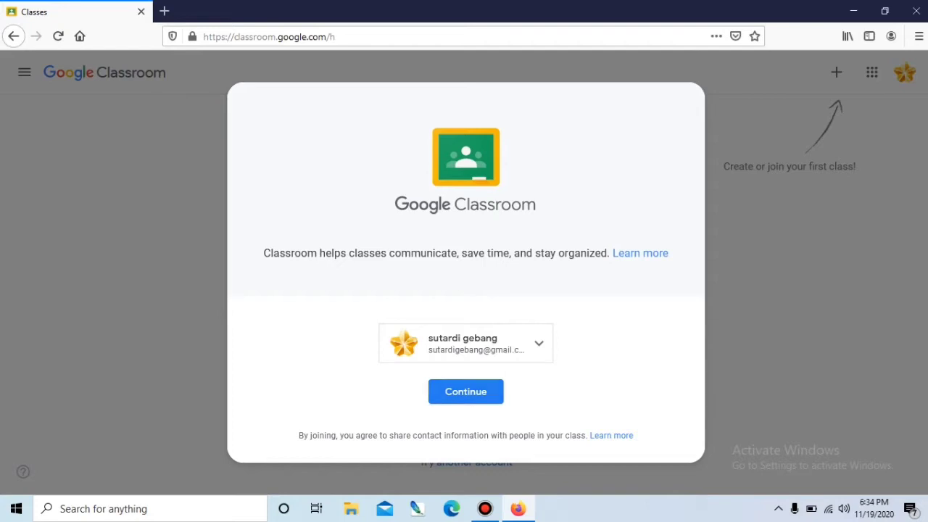
left_click(466, 392)
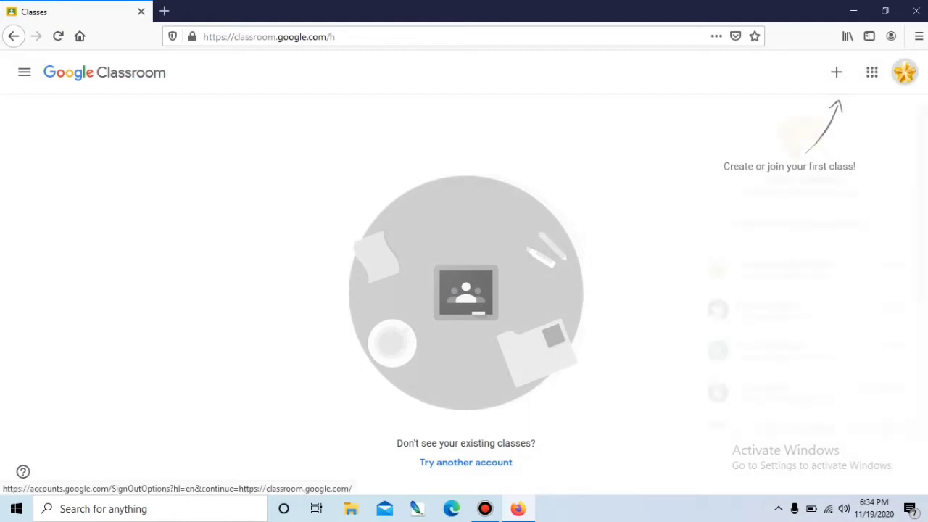
- Sign out of the current Google account from Classroom
left_click(905, 72)
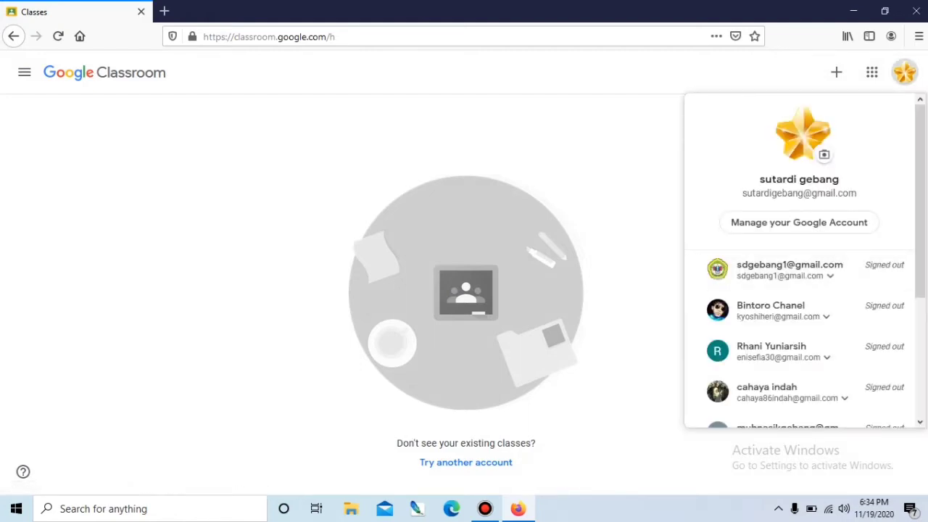
scroll(797, 290, "down", 5)
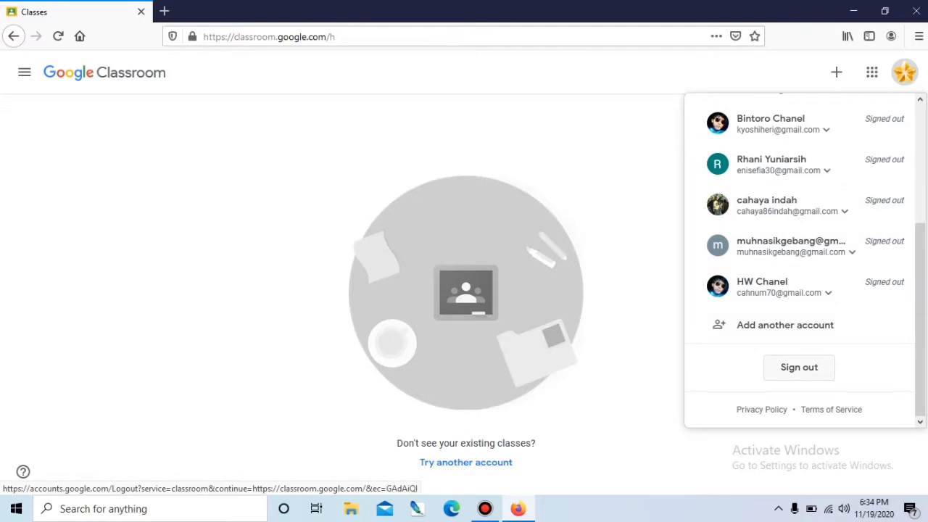
left_click(799, 367)
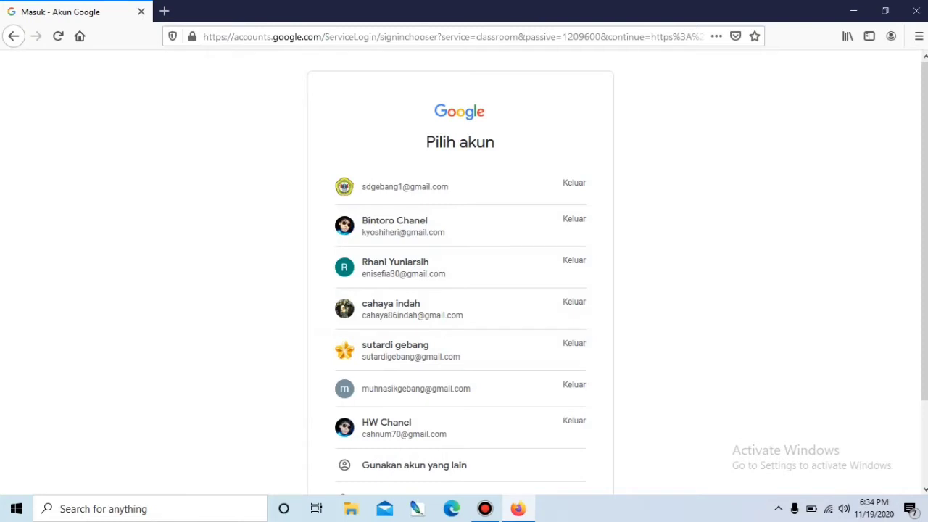
- Sign back in to Classroom with the same teacher account, entering its password and confirming the account recovery details
scroll(461, 250, "down", 3)
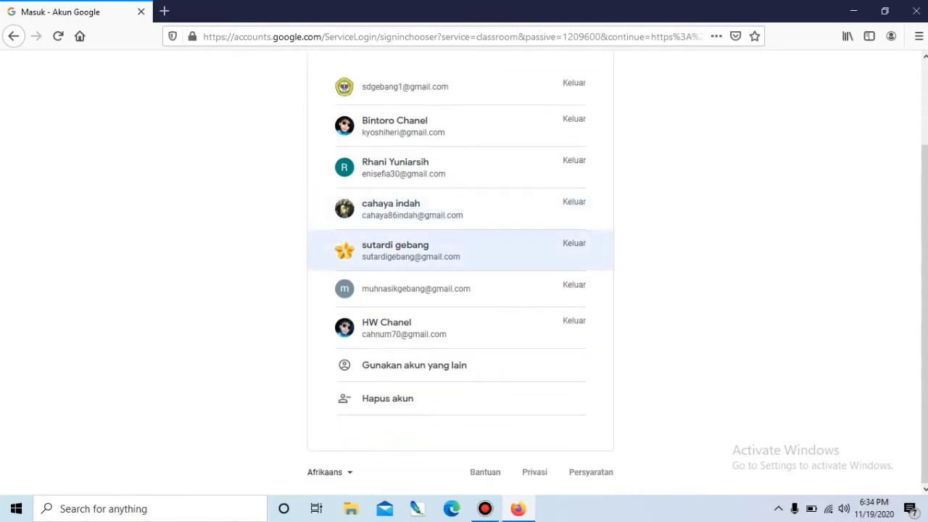
left_click(395, 251)
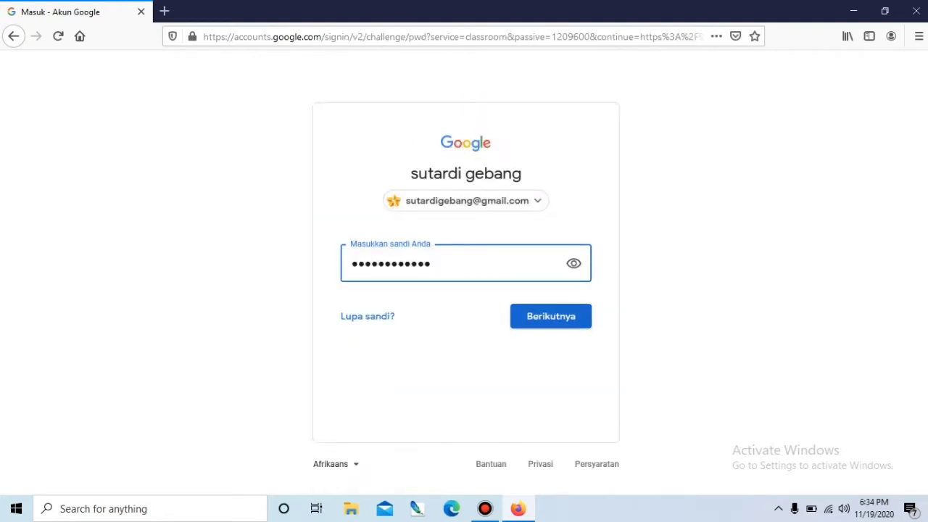
key("Return")
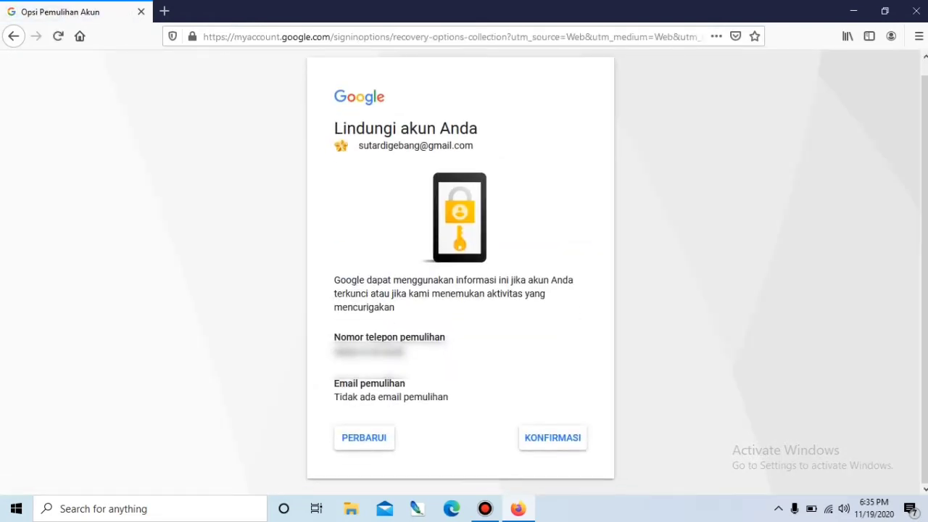
left_click(552, 437)
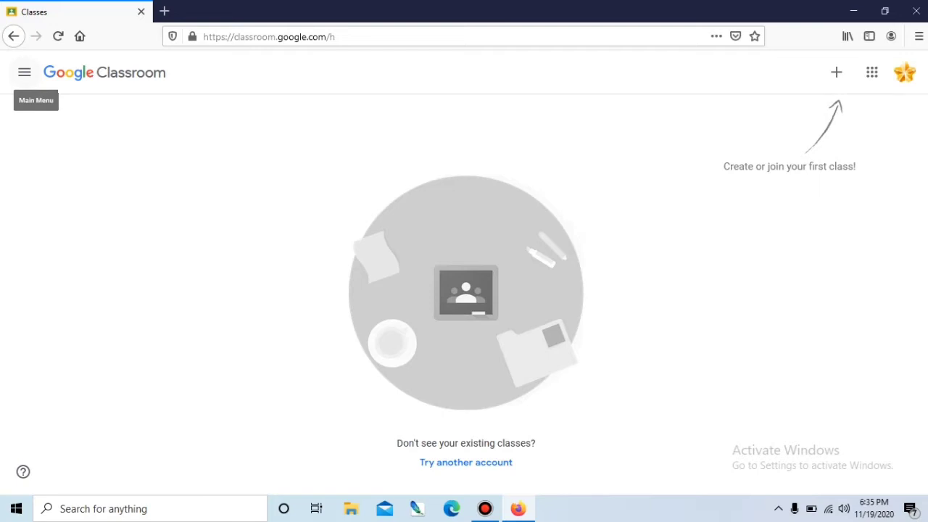
left_click(24, 72)
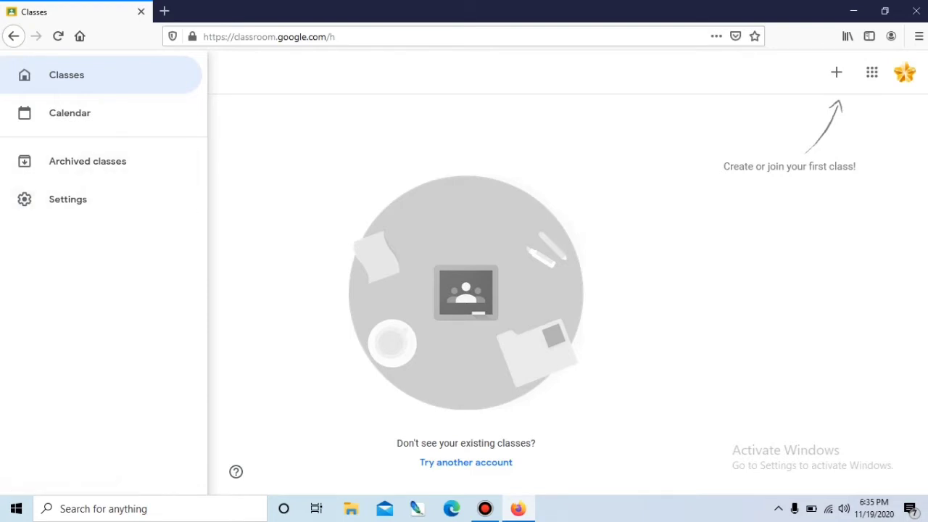
key("Escape")
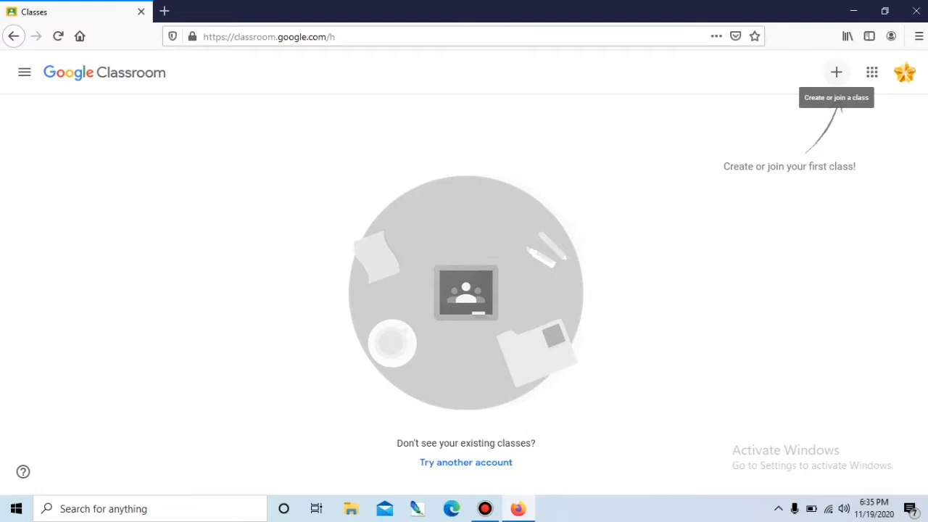
left_click(837, 72)
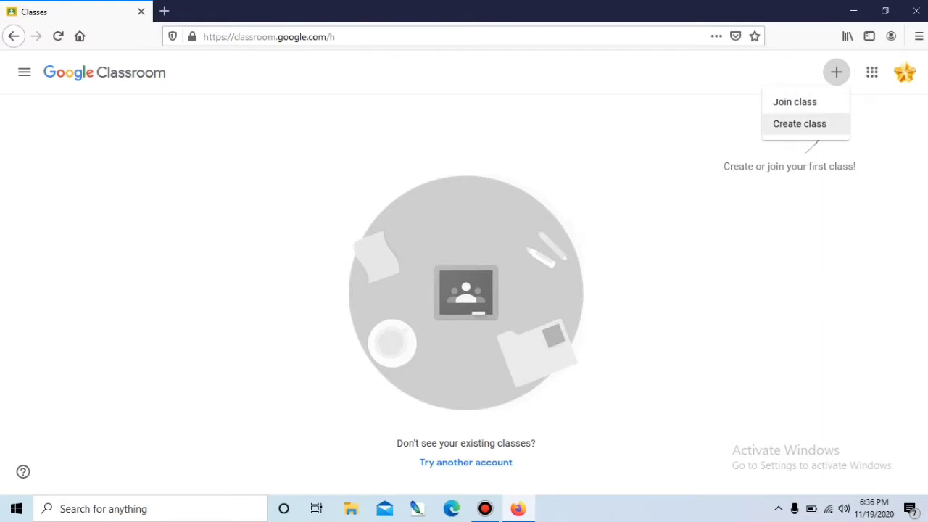
left_click(799, 123)
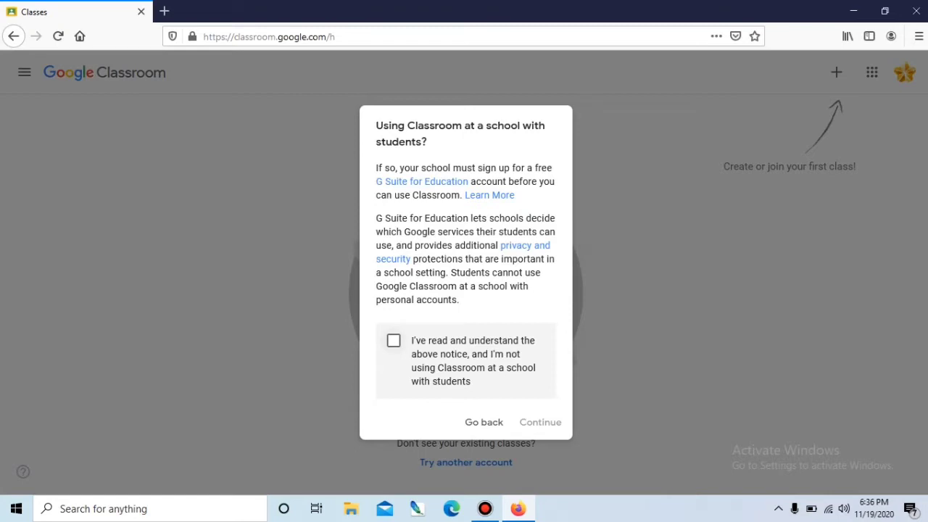
left_click(394, 340)
left_click(540, 422)
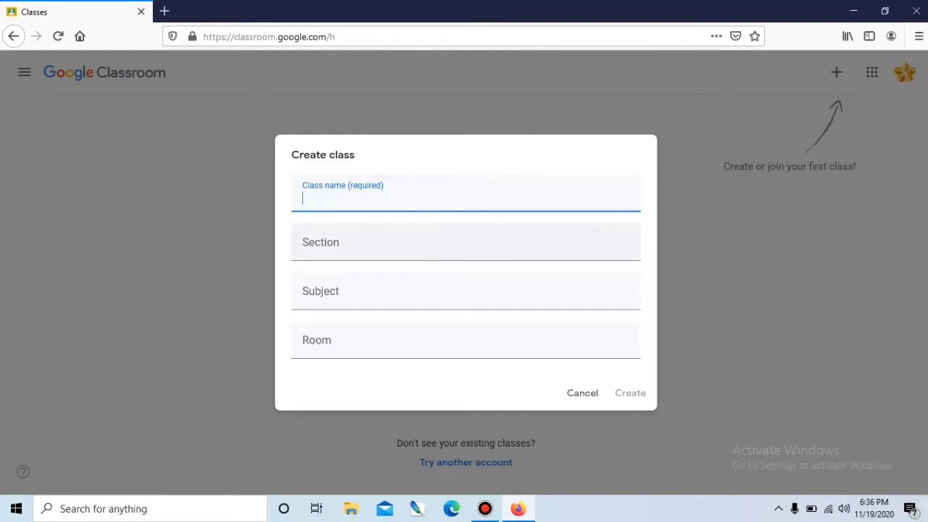
left_click(303, 242)
left_click(438, 294)
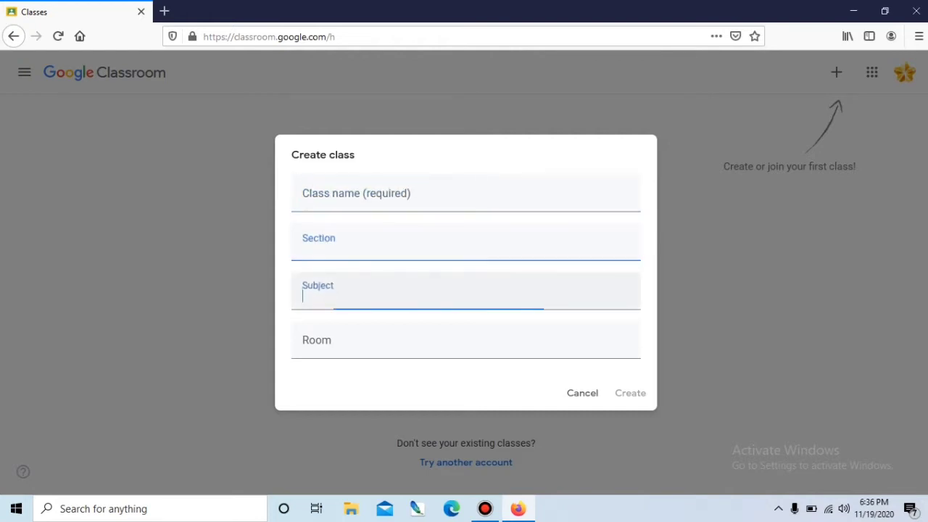
left_click(435, 341)
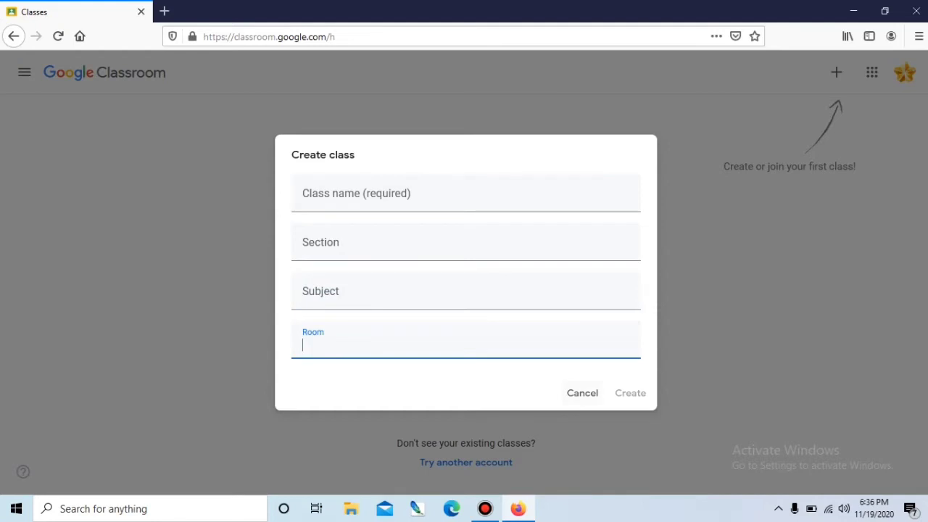
left_click(583, 393)
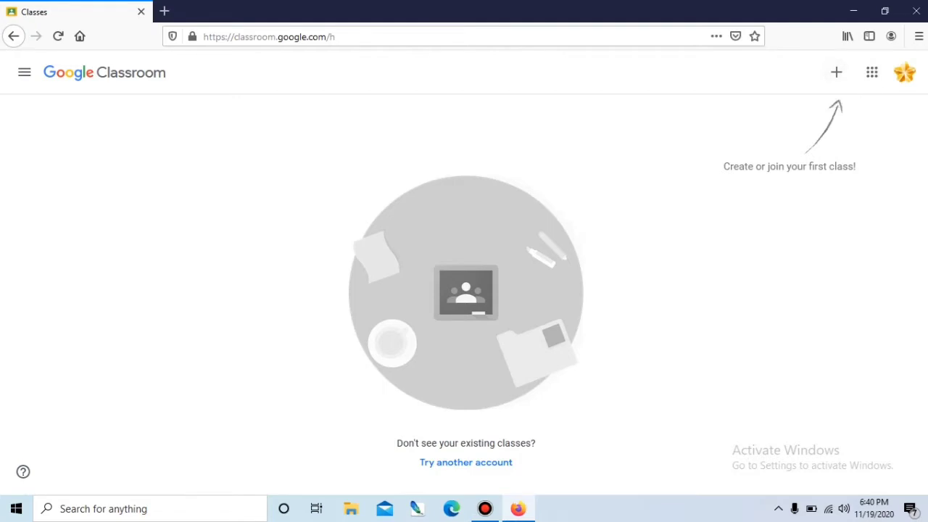
- Open the Google Account management page from Classroom and go to its Data & personalization section
left_click(905, 72)
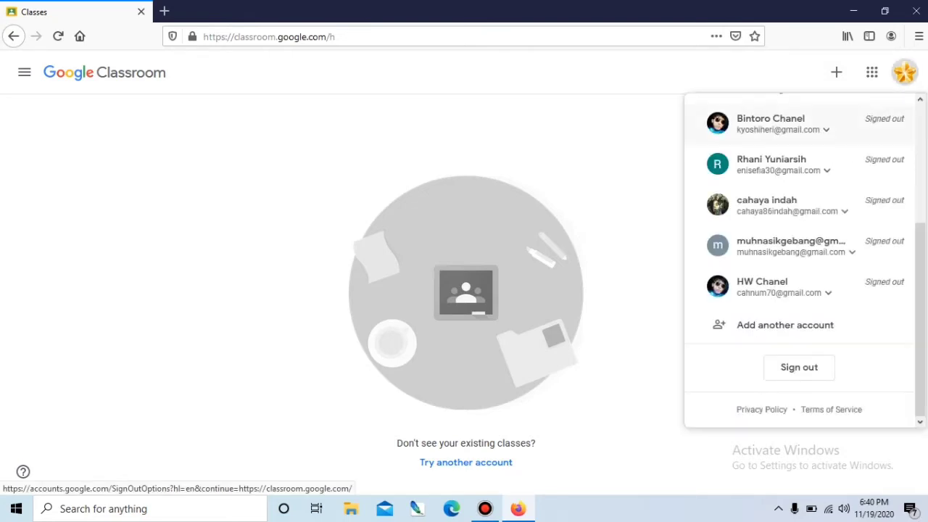
scroll(805, 261, "up", 3)
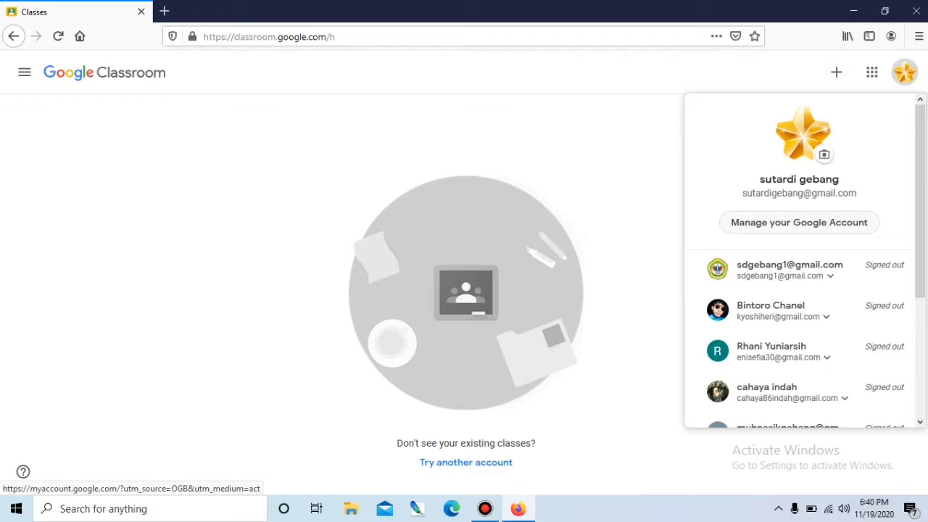
left_click(799, 222)
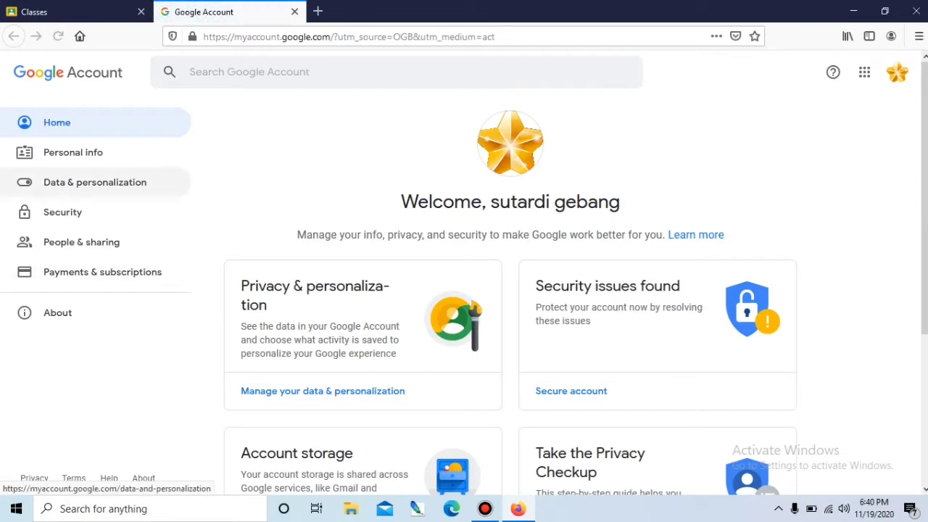
left_click(95, 182)
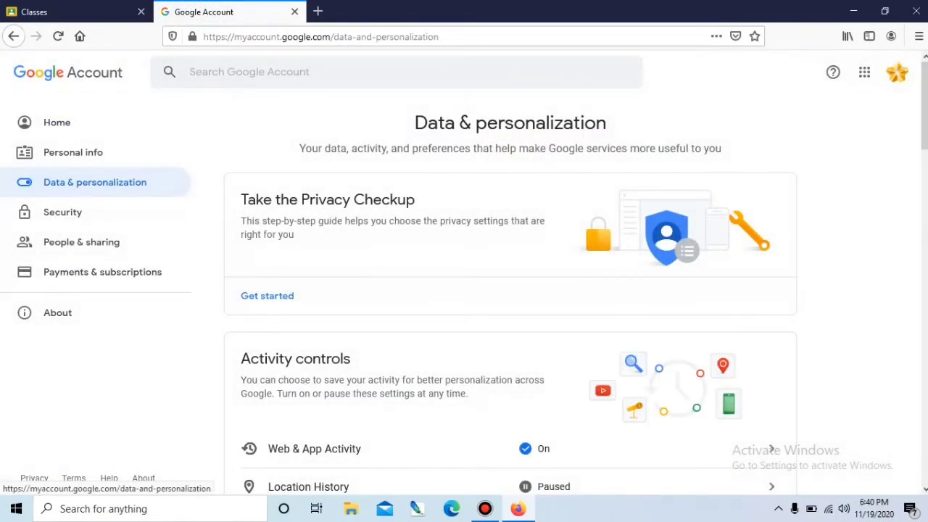
- Set the account's default language to Indonesia under General preferences for the web and return to the data and personalization page
scroll(508, 290, "down", 3)
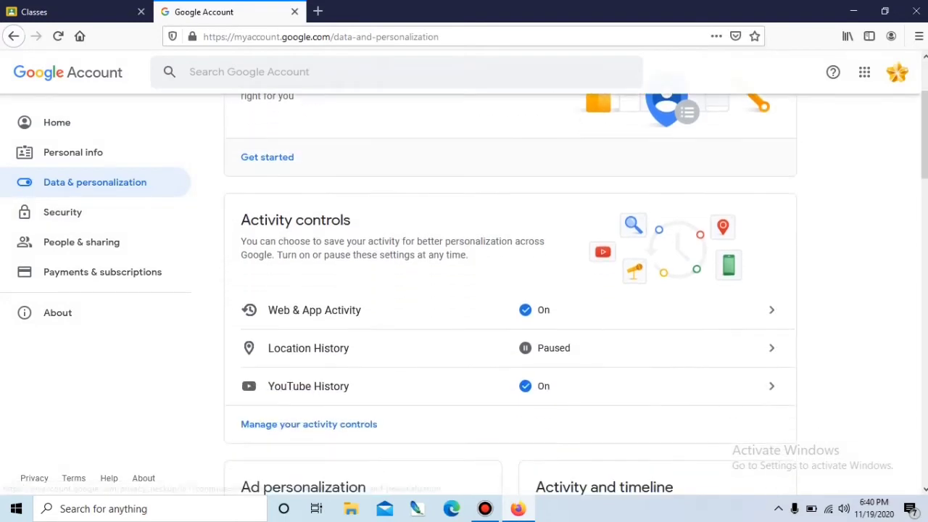
scroll(508, 290, "down", 3)
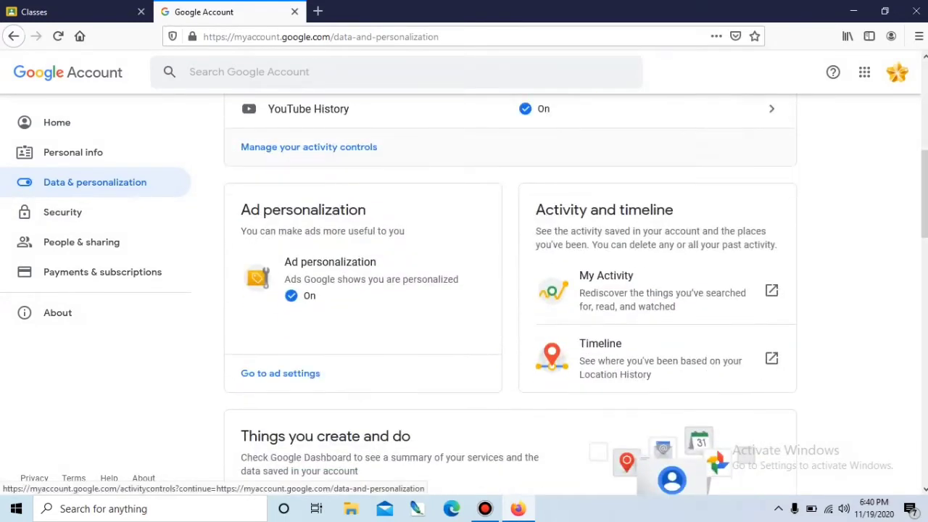
scroll(507, 290, "down", 4)
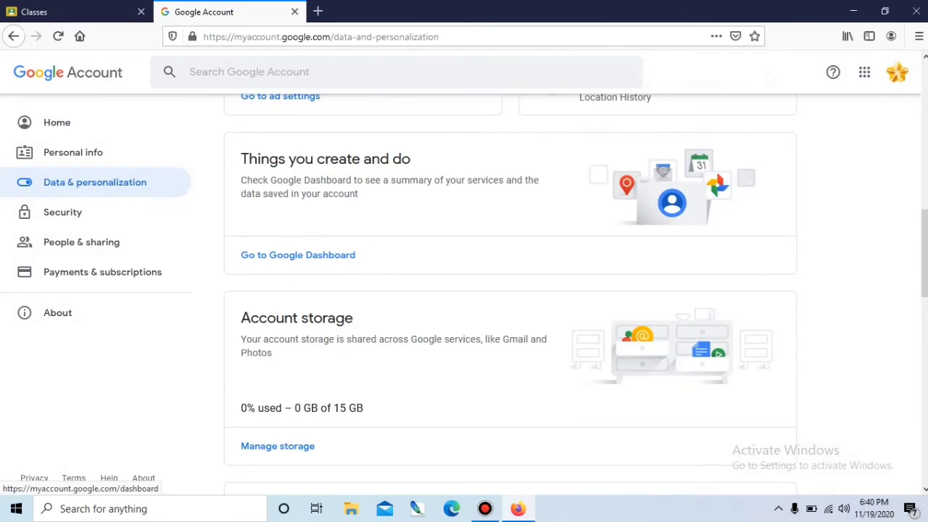
scroll(508, 290, "down", 2)
scroll(508, 290, "down", 5)
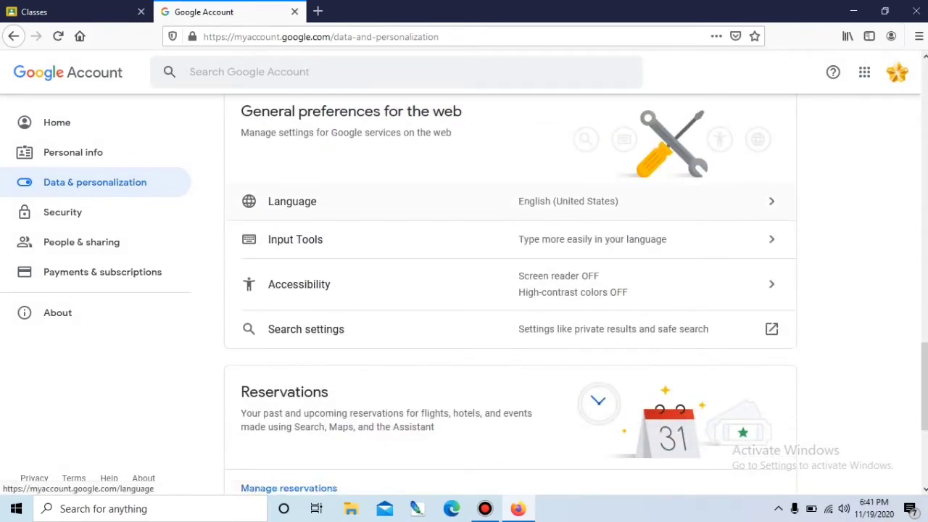
left_click(576, 202)
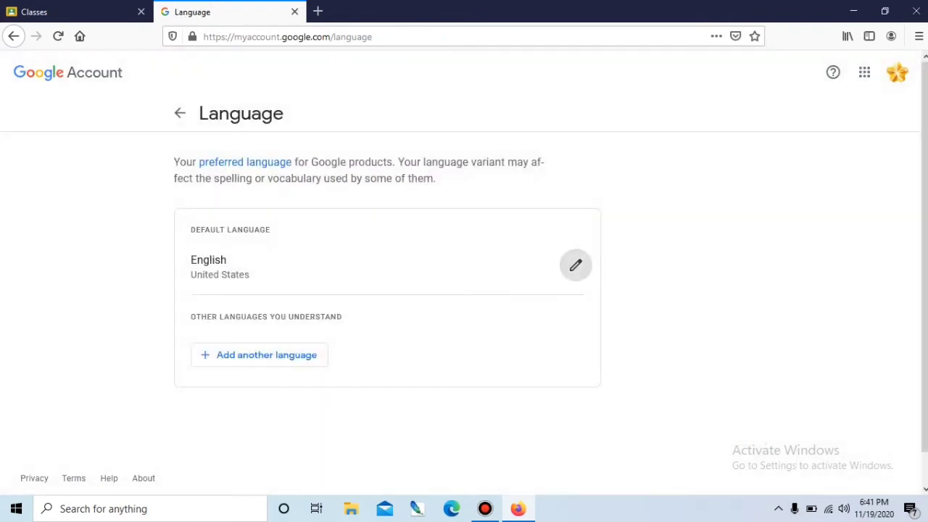
left_click(575, 265)
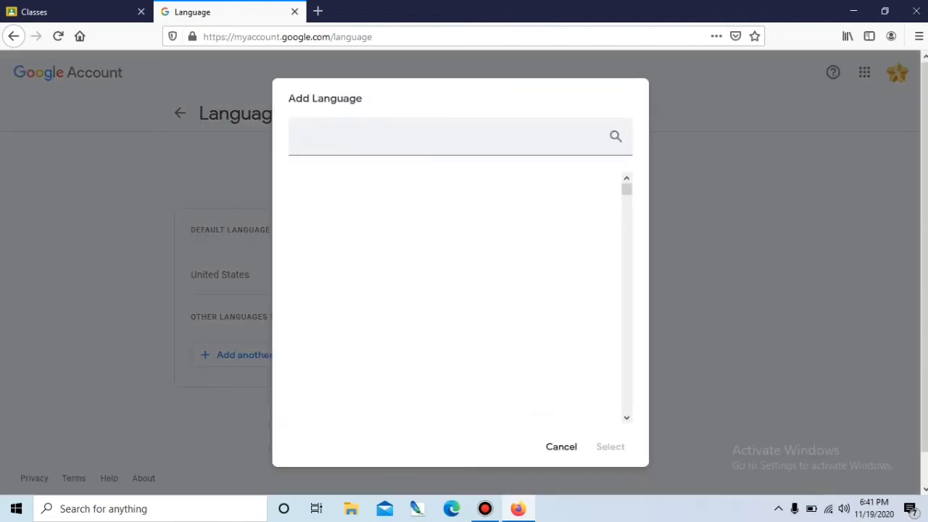
scroll(456, 290, "down", 10)
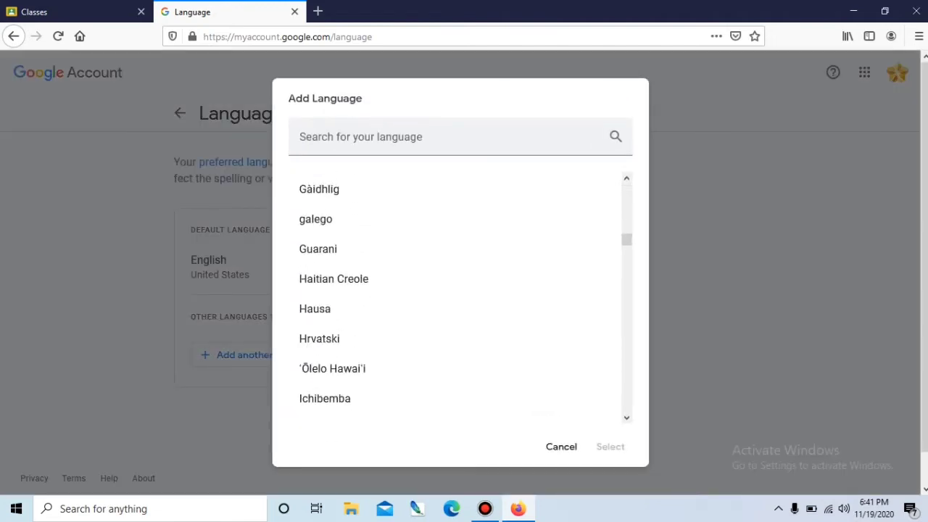
scroll(457, 290, "down", 3)
left_click(351, 226)
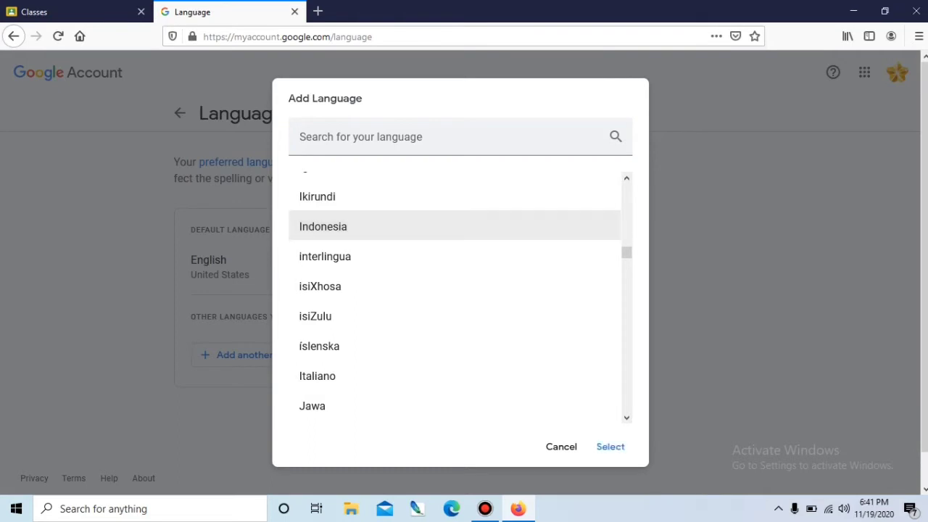
left_click(606, 447)
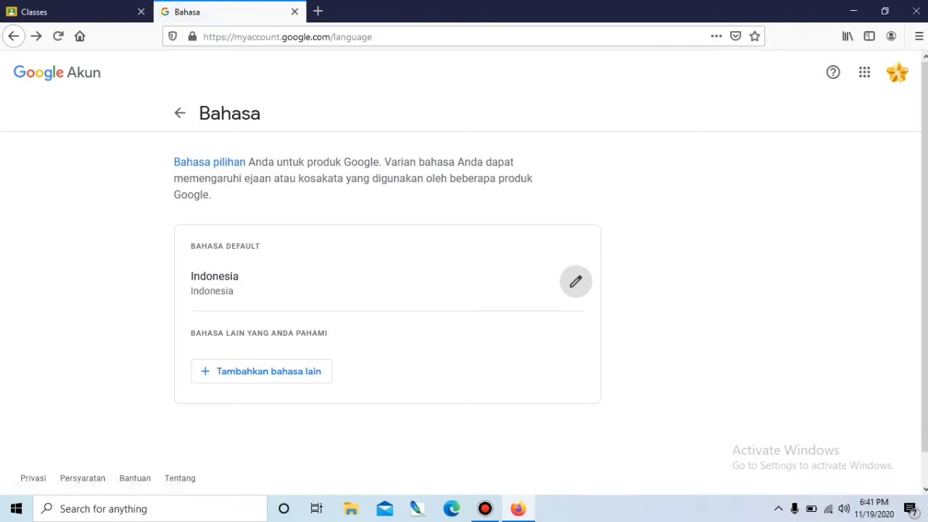
left_click(180, 113)
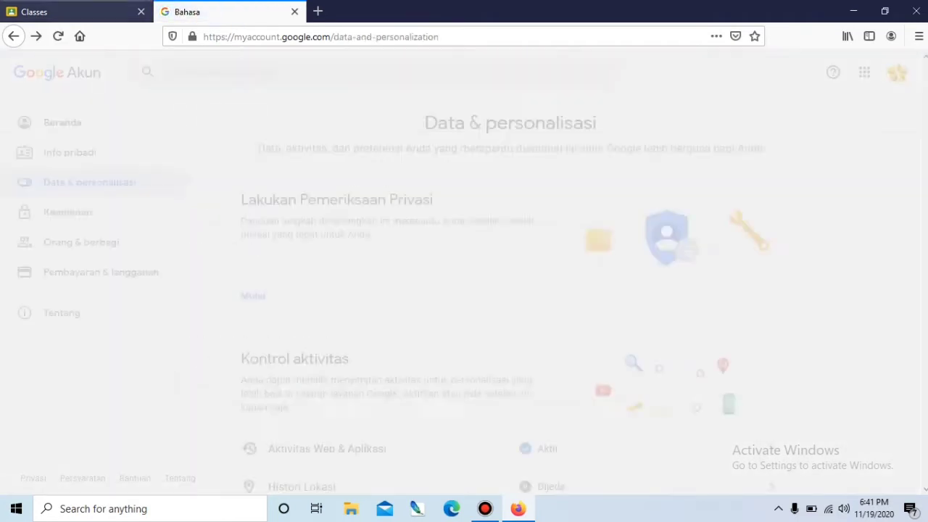
- Check the Bahasa setting under Preferensi umum untuk web on the account's Data & personalisasi page
left_click(108, 12)
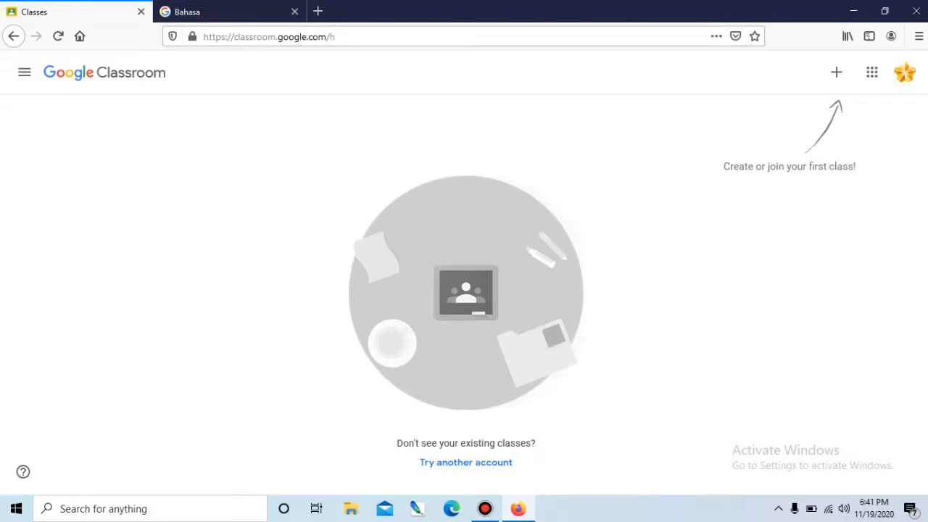
key("ctrl+Tab")
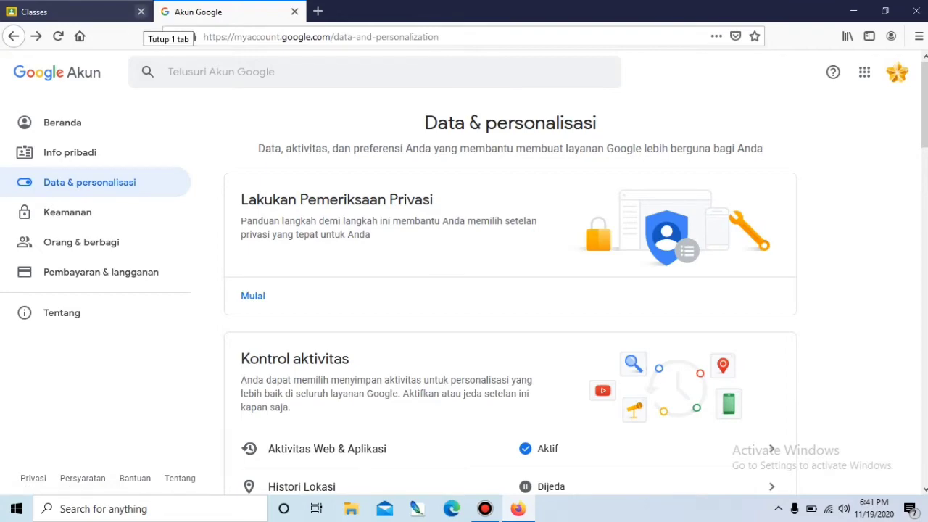
scroll(508, 290, "down", 5)
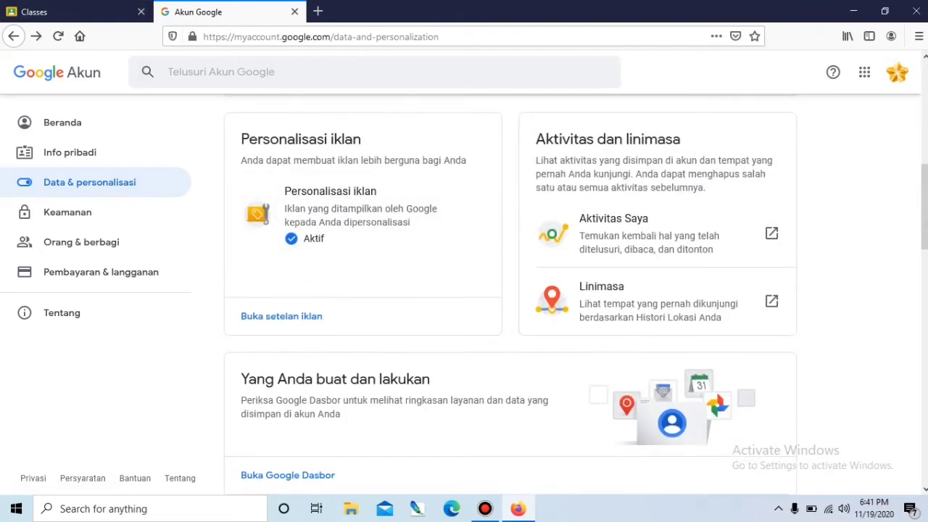
scroll(507, 290, "down", 10)
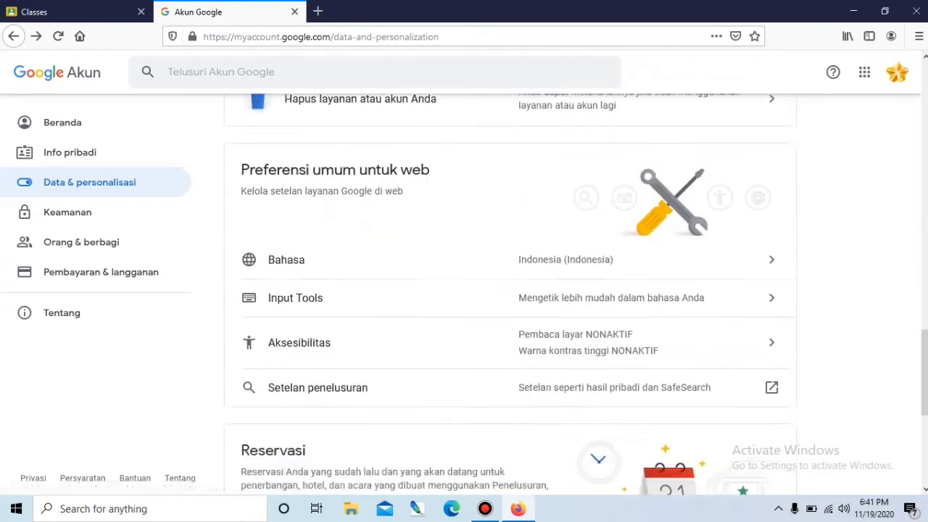
scroll(507, 290, "down", 3)
scroll(507, 290, "up", 4)
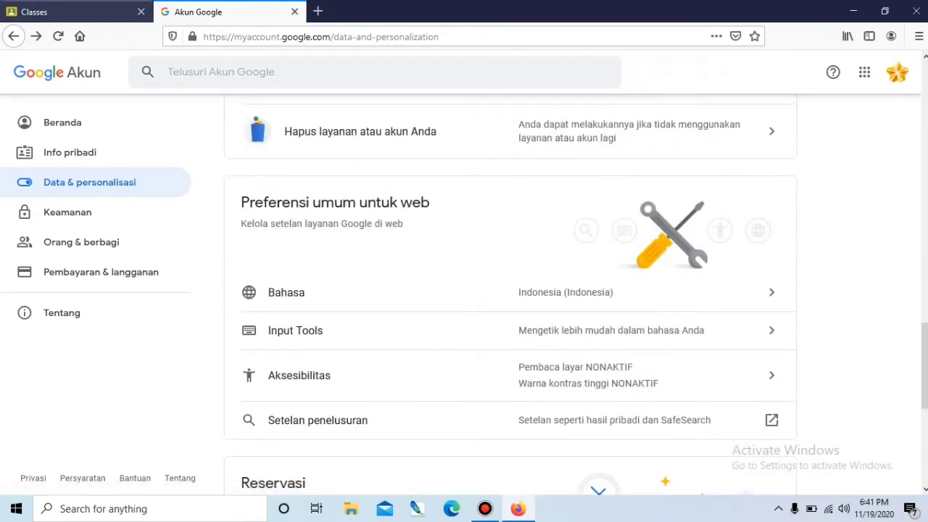
- Return to the Classroom home page and reload it to apply the new account language
left_click(87, 12)
left_click(305, 37)
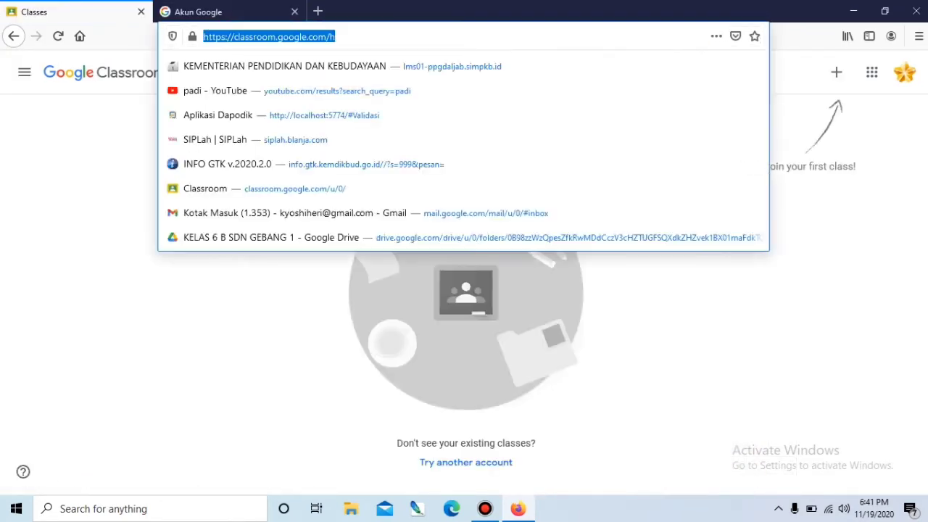
key("Return")
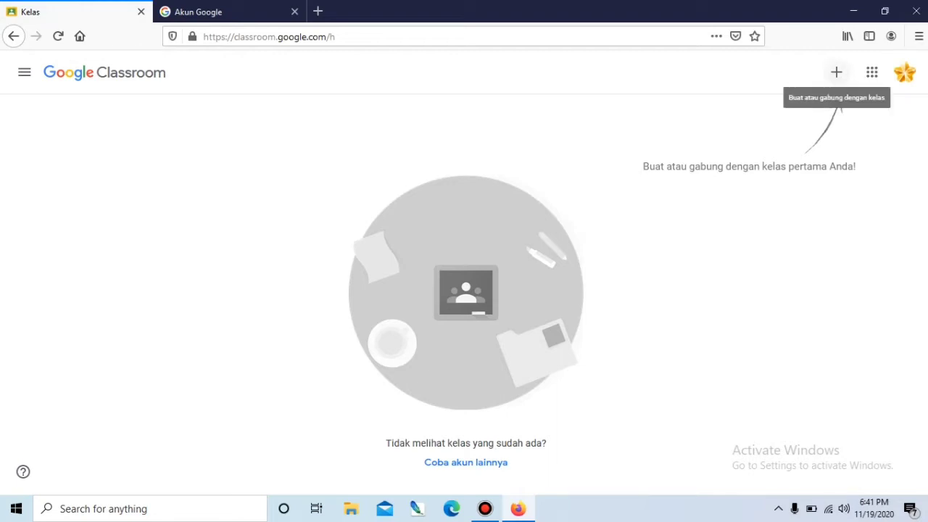
- Start creating a new class and accept the notice about using Classroom at school with students
left_click(836, 72)
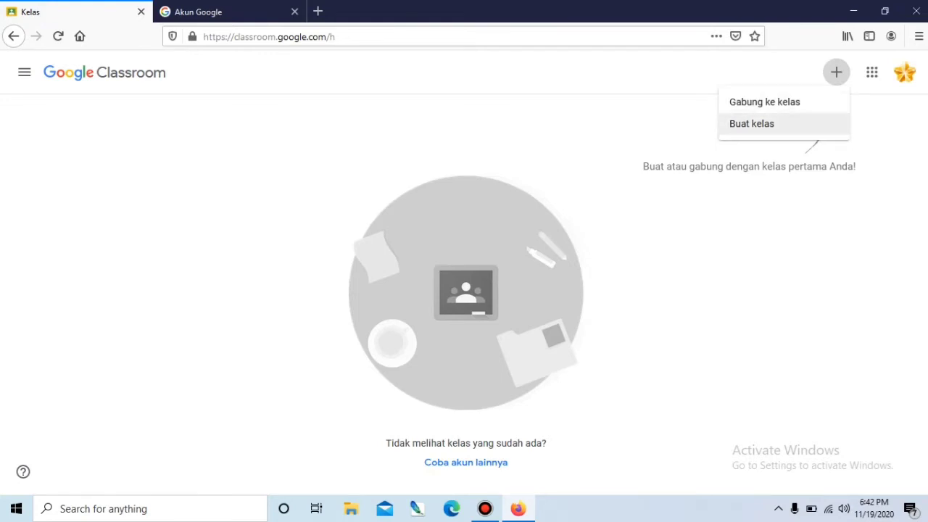
left_click(752, 124)
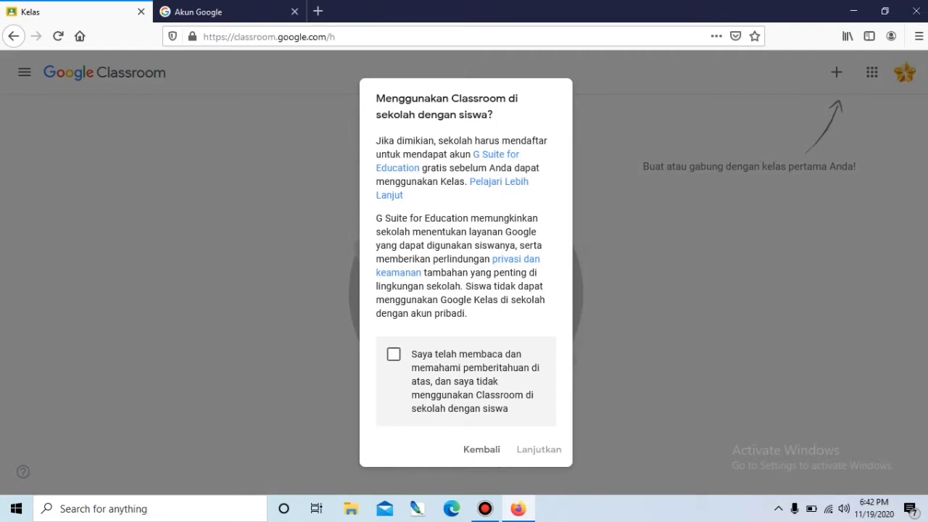
left_click(393, 354)
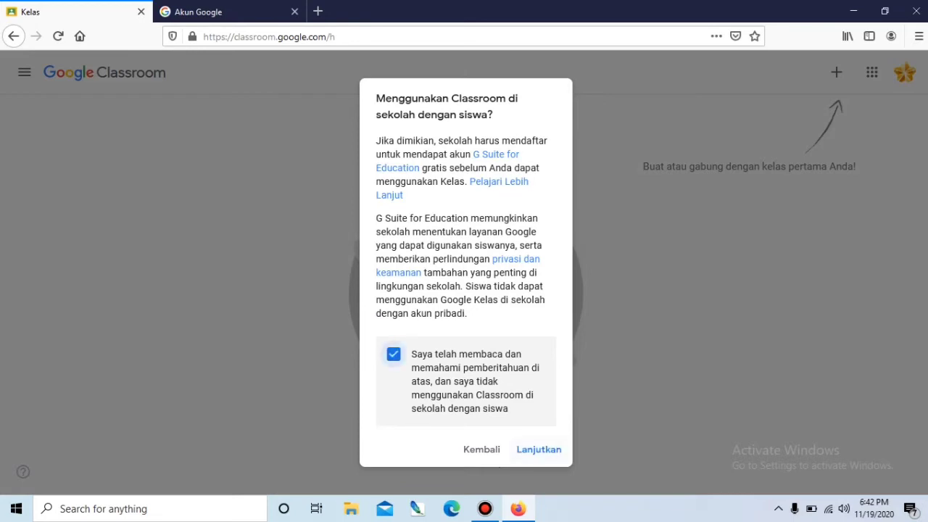
left_click(539, 449)
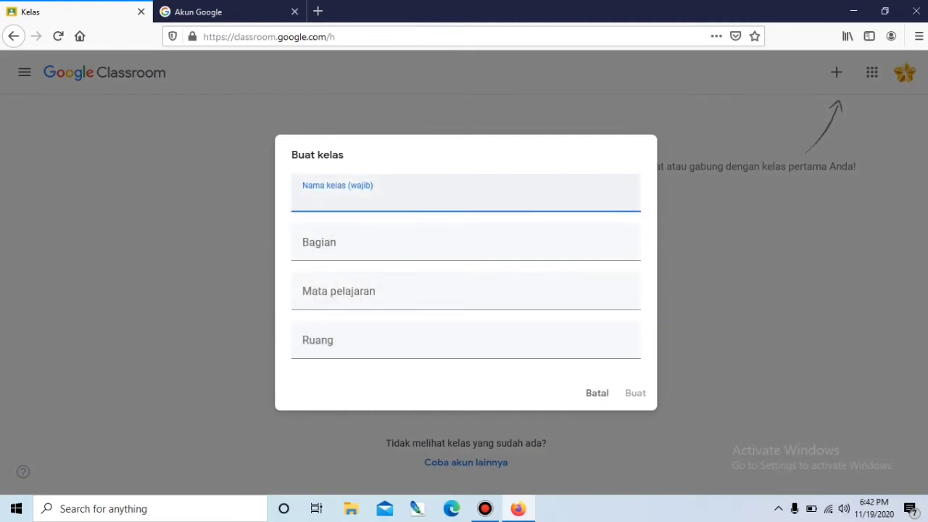
- Name the new class KELAS 5 SDN SUKAMAJU
type("ke")
key("BackSpace")
key("BackSpace")
type("k")
key("BackSpace")
type("KELAS 5 S")
type("DN")
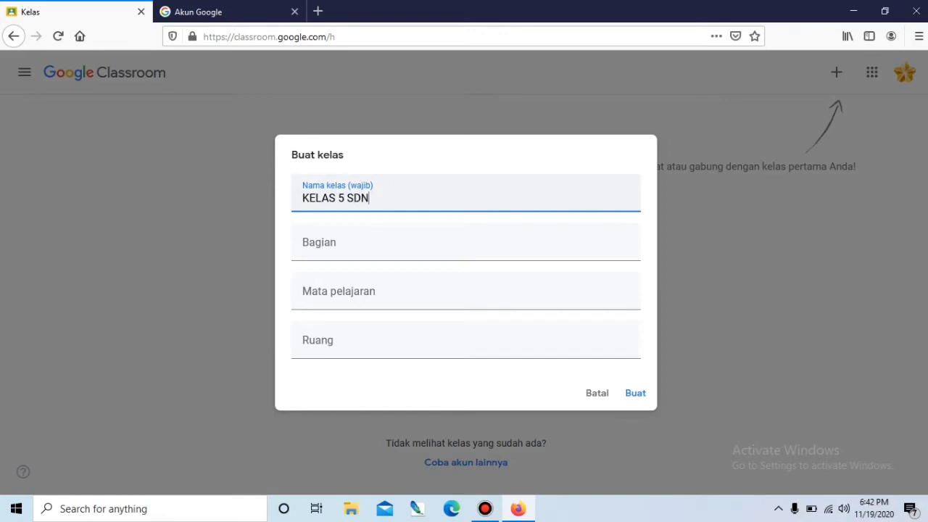
type(" SUKAMAJU")
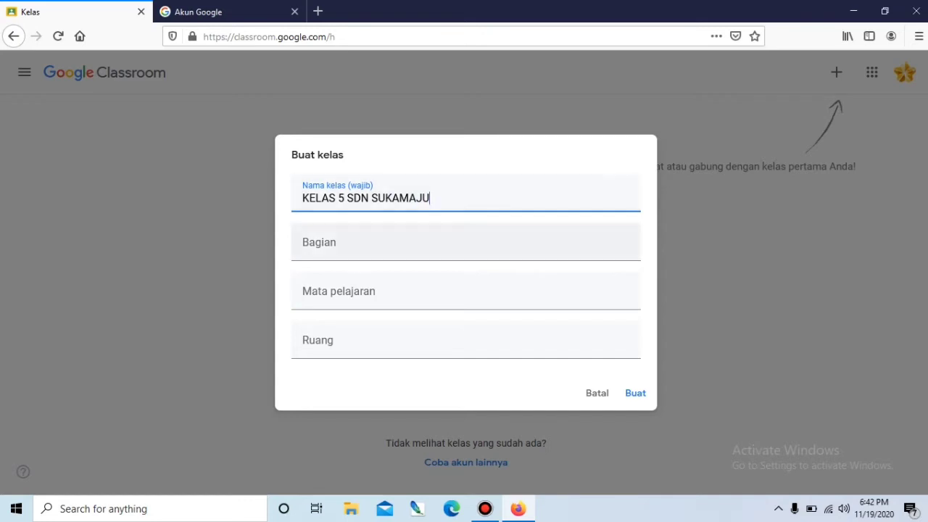
- Create the class with Bagian, Mata pelajaran and Ruang left blank, and dismiss the tip about inviting students
left_click(464, 243)
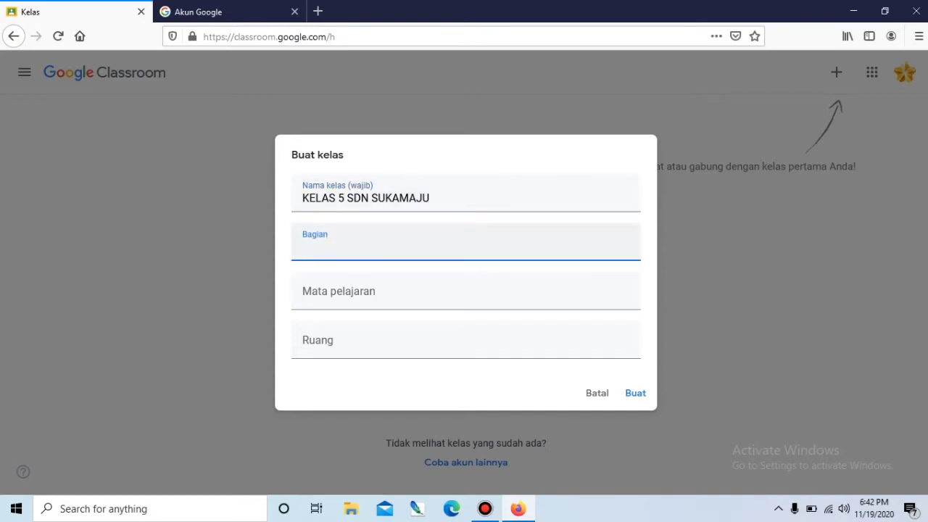
left_click(464, 294)
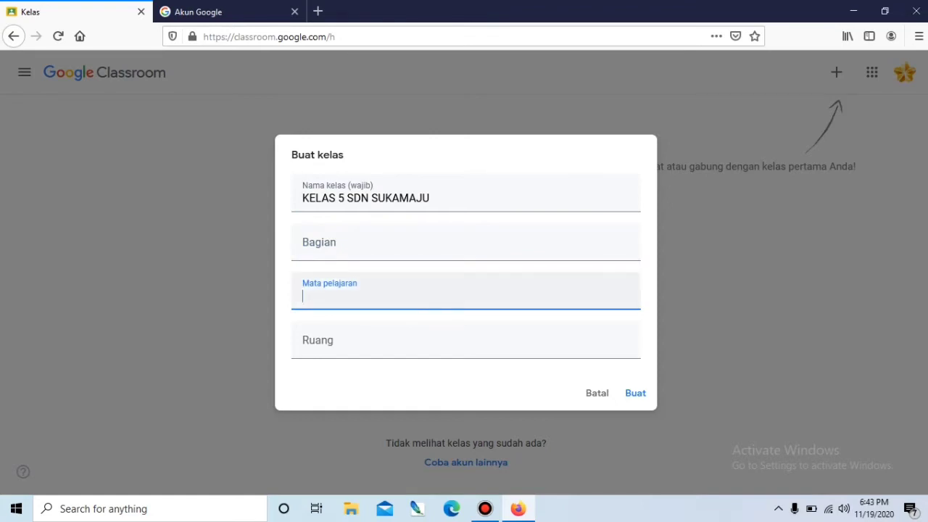
left_click(464, 343)
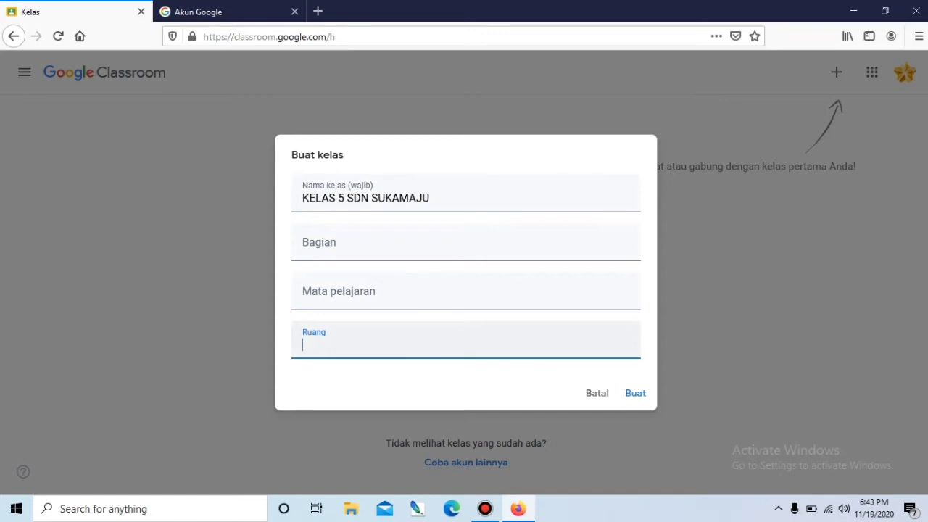
left_click(471, 383)
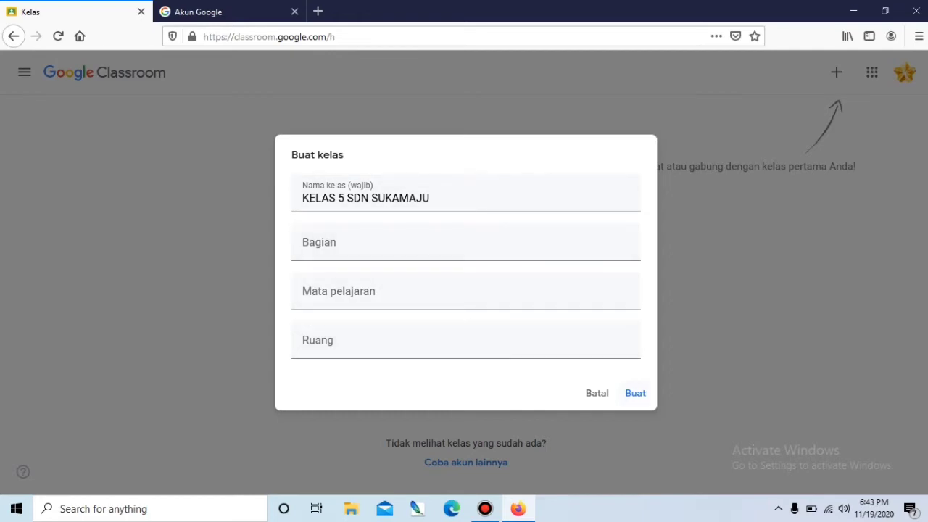
key("Return")
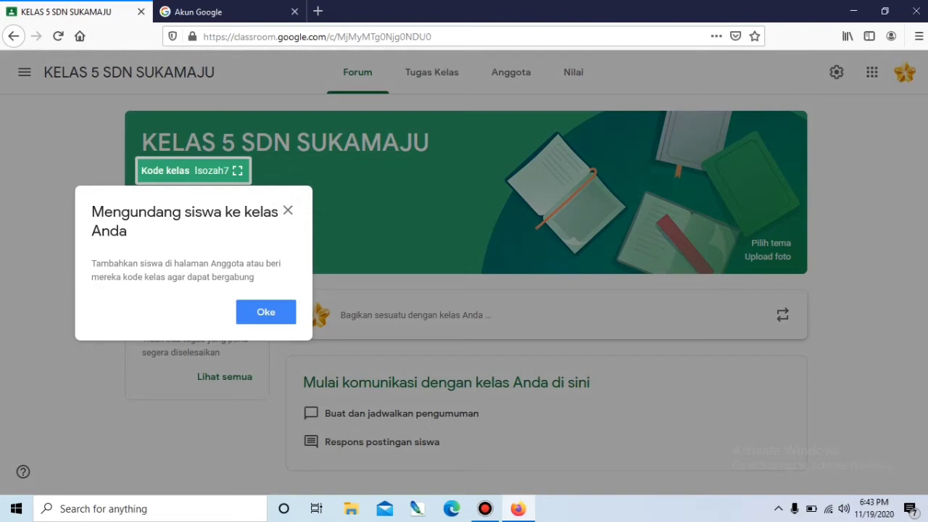
left_click(265, 311)
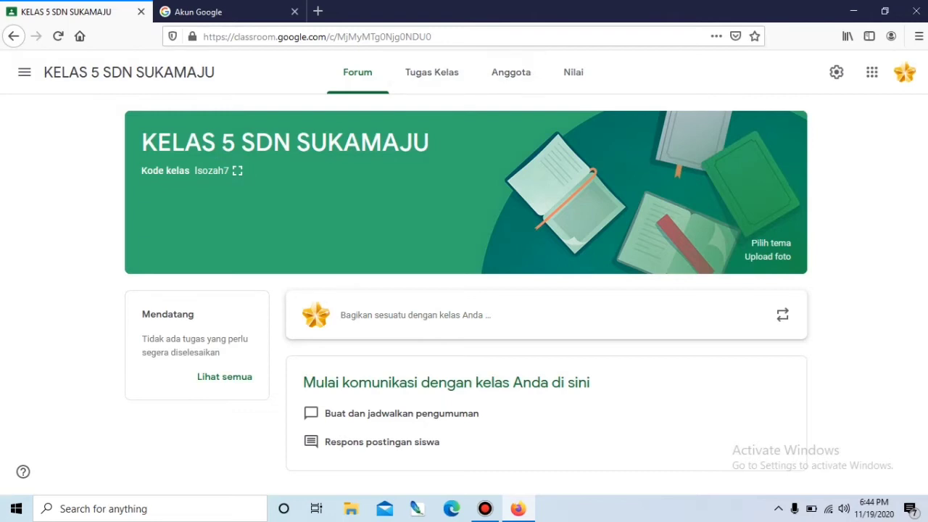
- View the student invitation options on the class's Anggota page and cancel without inviting anyone
left_click(511, 72)
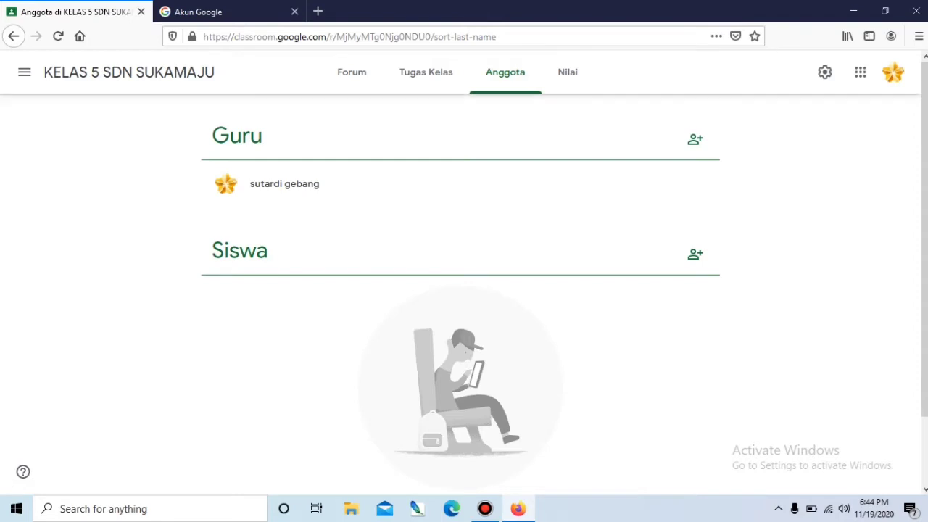
scroll(464, 290, "down", 2)
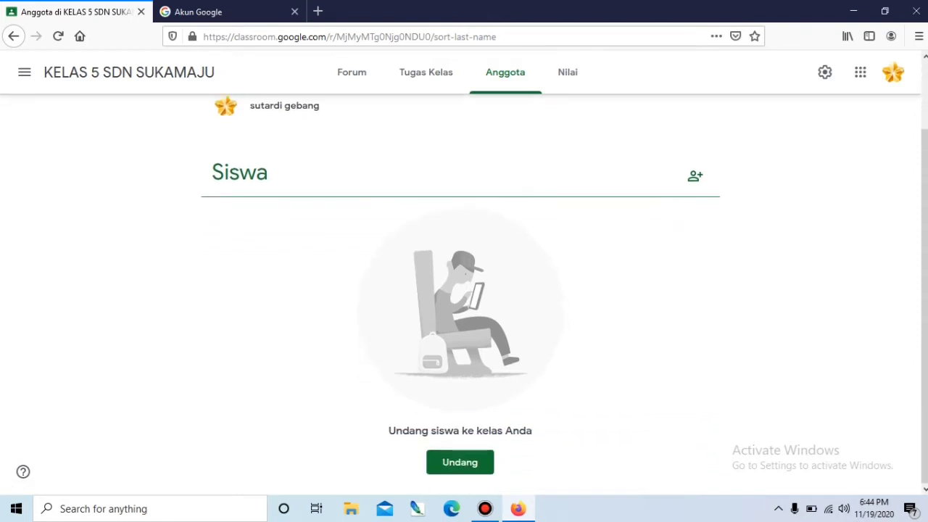
left_click(460, 462)
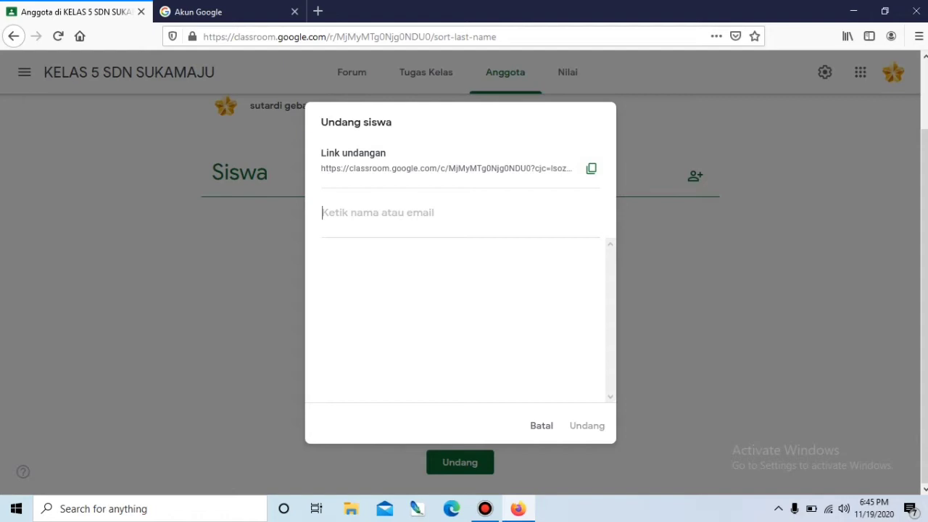
left_click(541, 426)
- Open the general Classroom settings and review the email, comment and class notification options
left_click(24, 72)
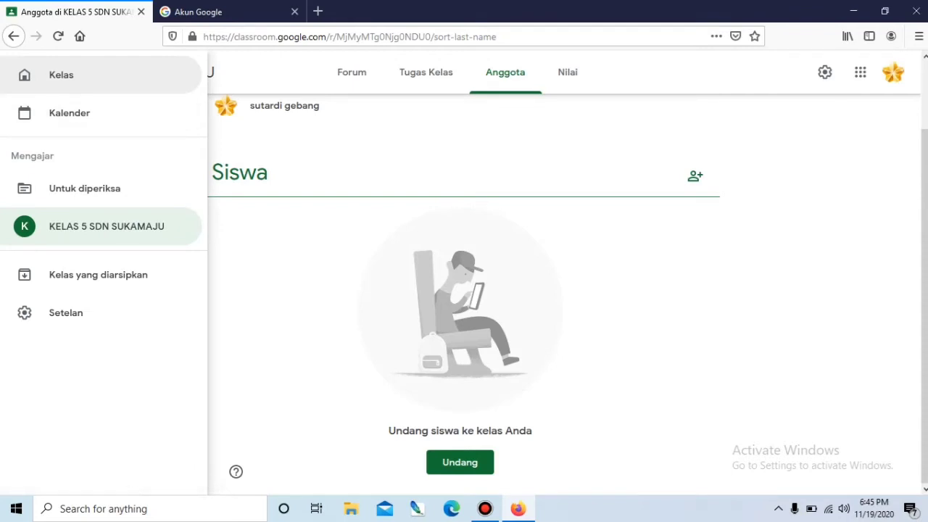
left_click(65, 313)
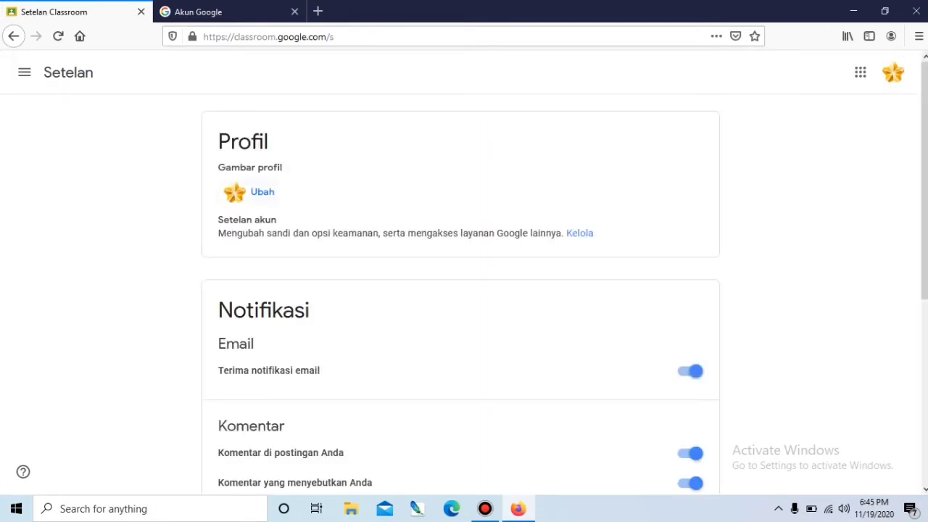
scroll(464, 290, "down", 5)
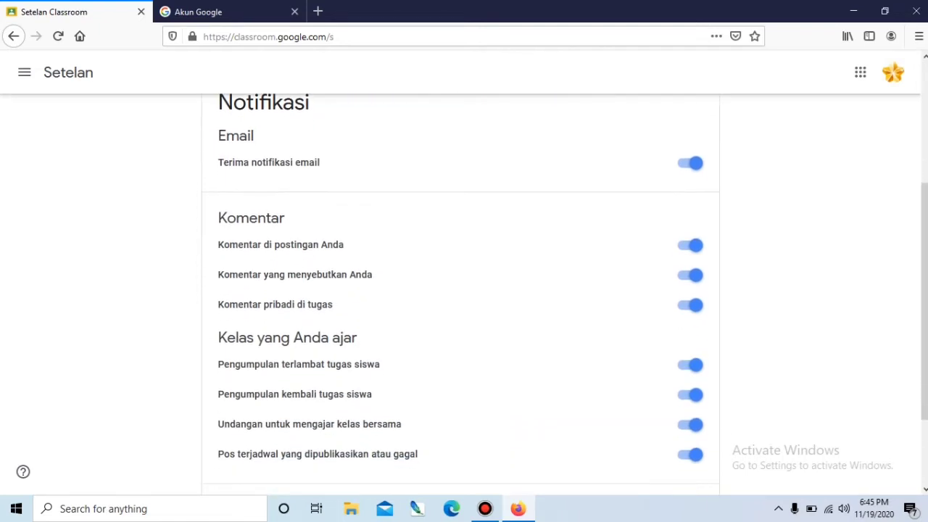
scroll(464, 290, "down", 2)
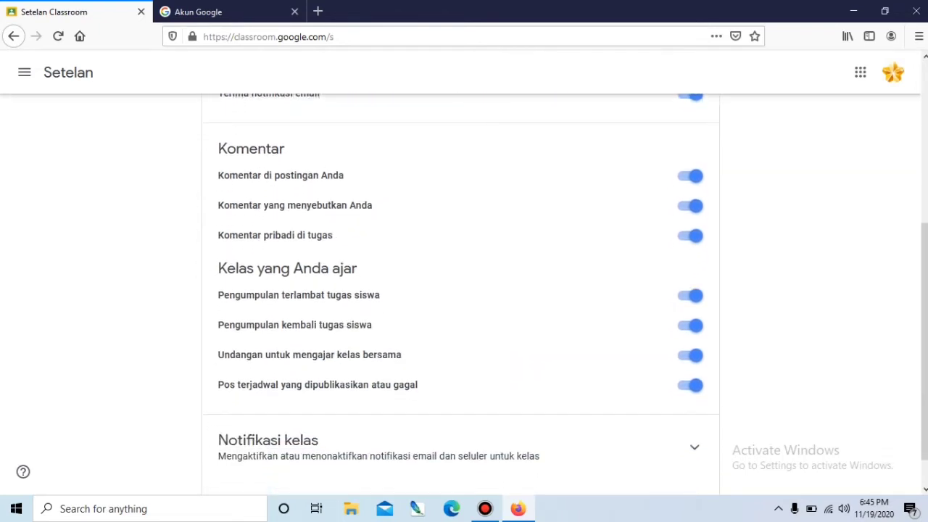
scroll(464, 290, "down", 1)
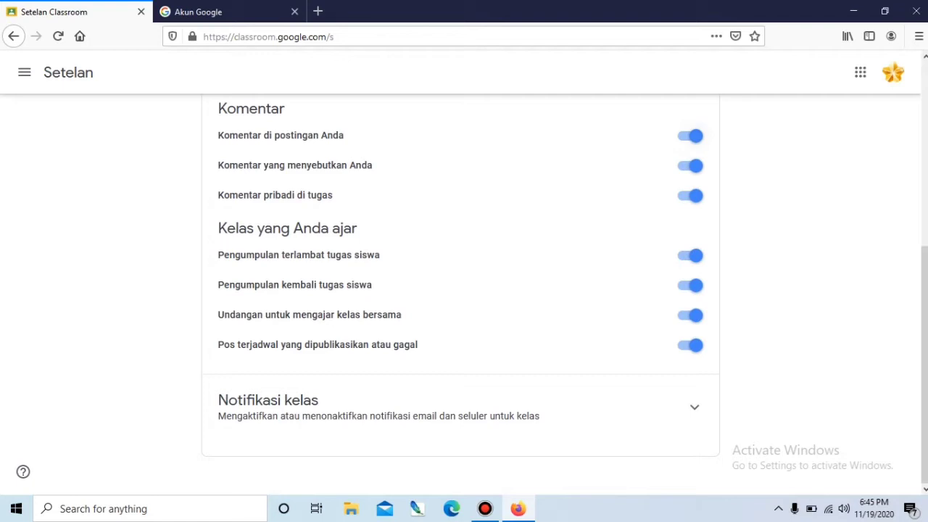
- Turn the Komentar di postingan Anda notification off and back on, and look over the settings page again
left_click(690, 135)
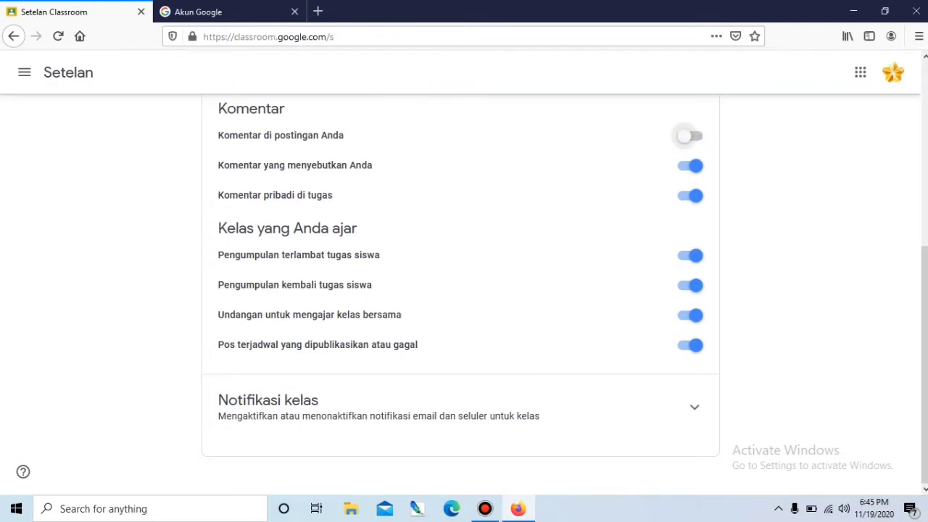
left_click(690, 136)
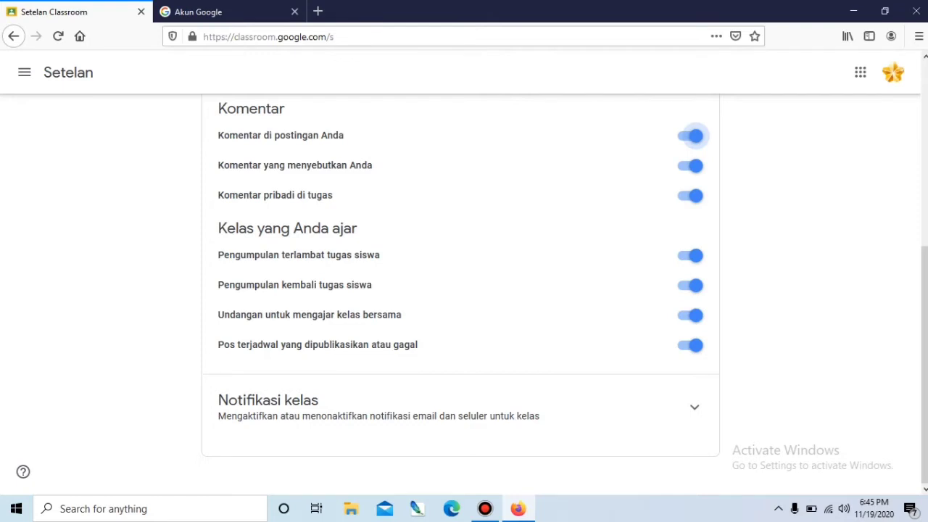
scroll(460, 290, "up", 5)
scroll(460, 290, "down", 5)
scroll(460, 290, "up", 5)
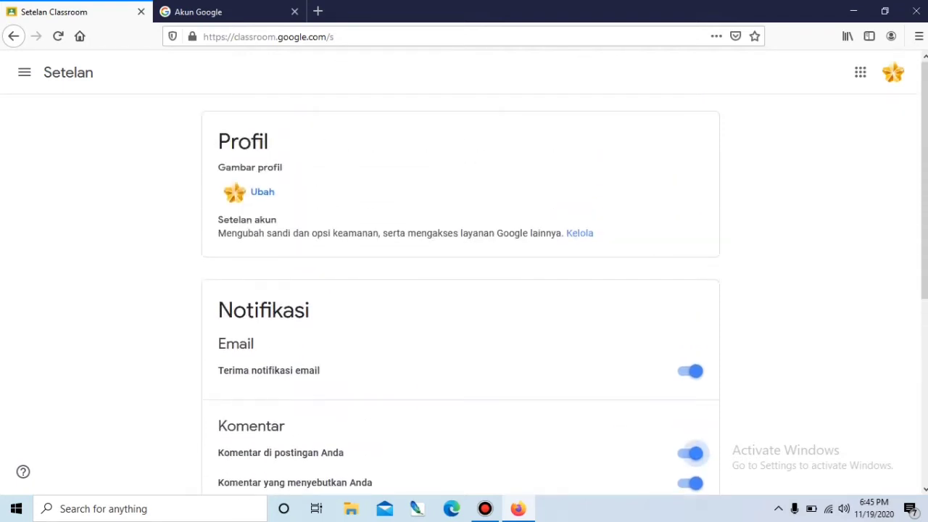
- View the Untuk diperiksa and Sudah diperiksa assignment lists, and open the Classroom calendar
left_click(24, 71)
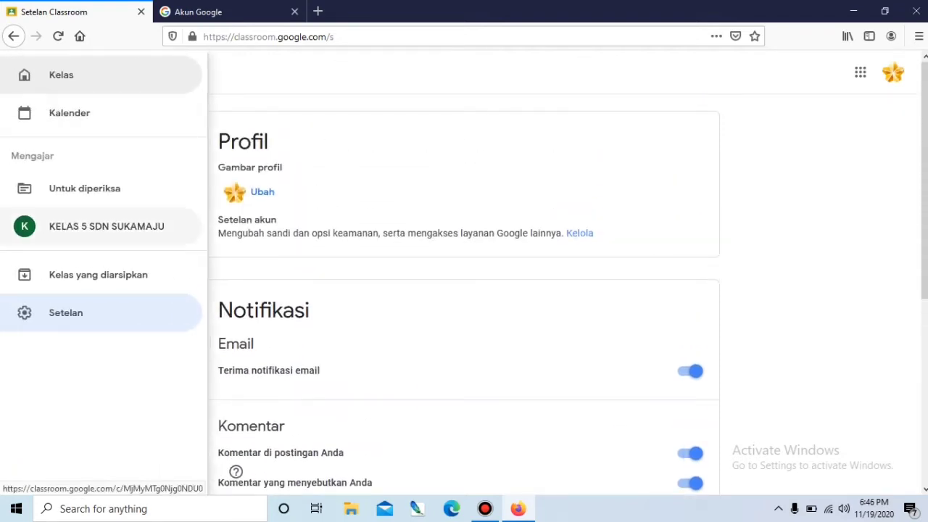
left_click(85, 189)
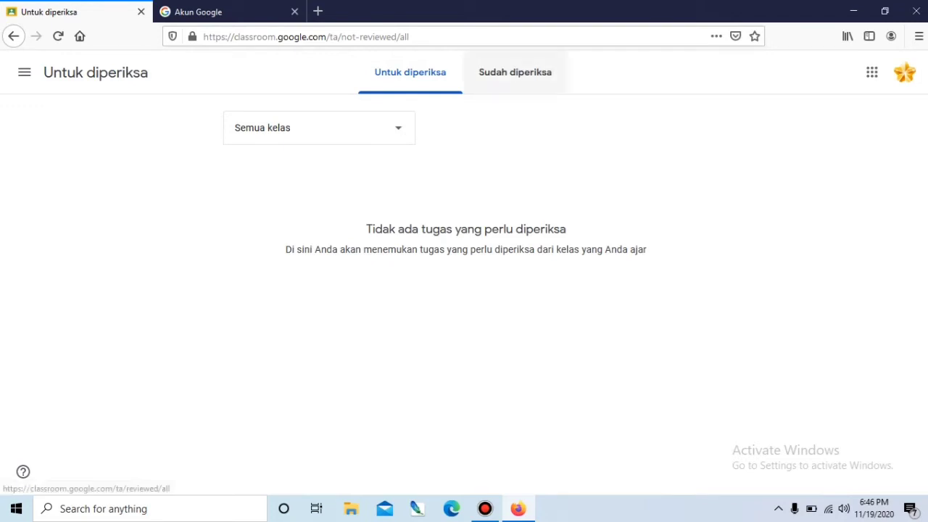
left_click(515, 72)
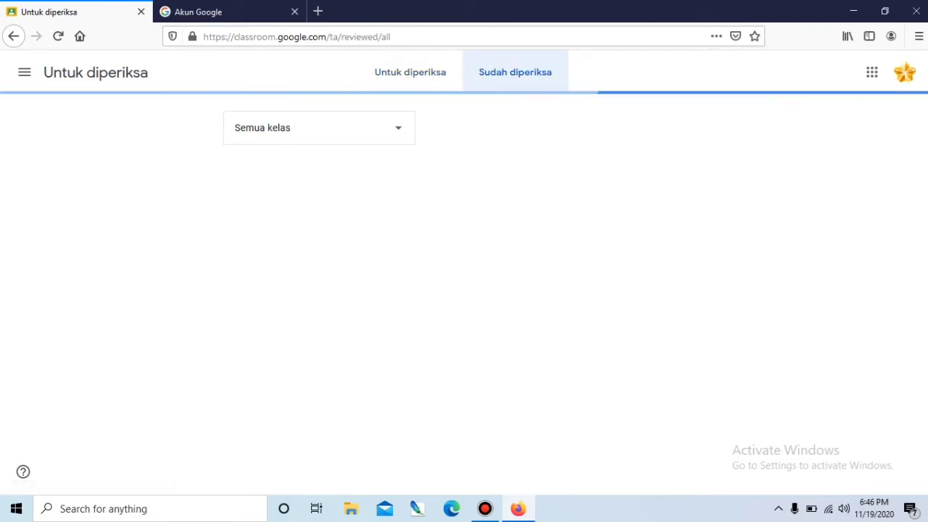
left_click(24, 72)
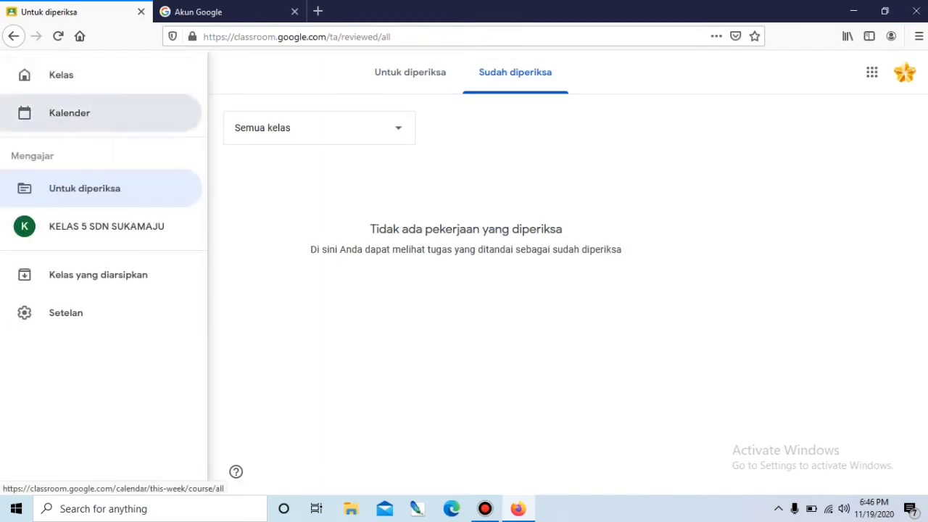
left_click(70, 112)
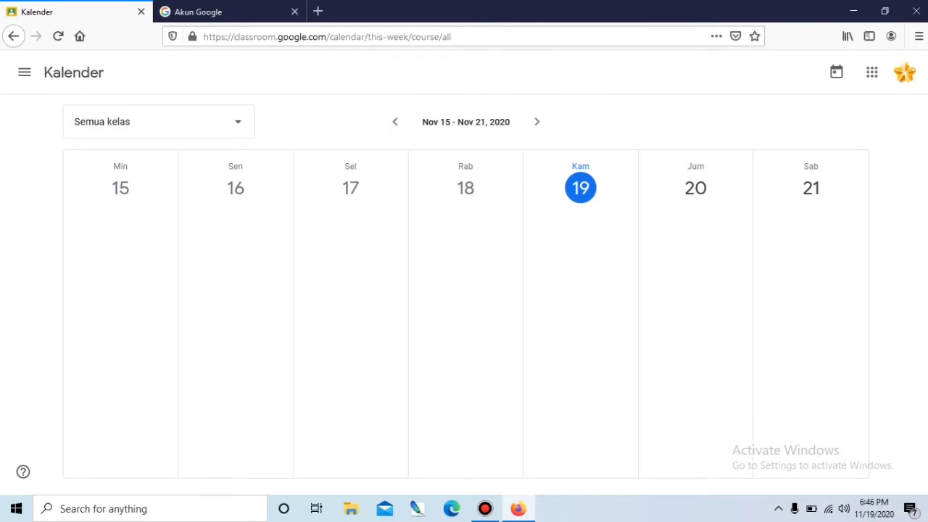
double_click(695, 189)
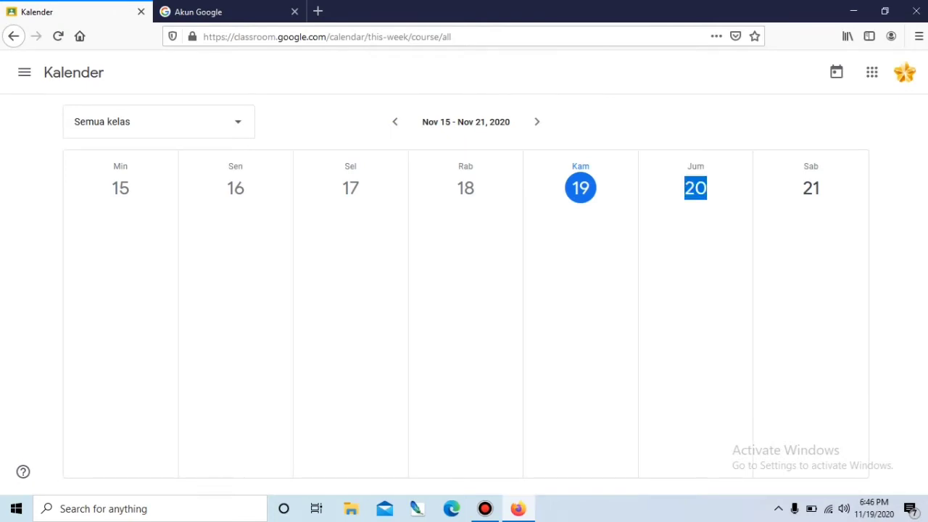
left_click(695, 189)
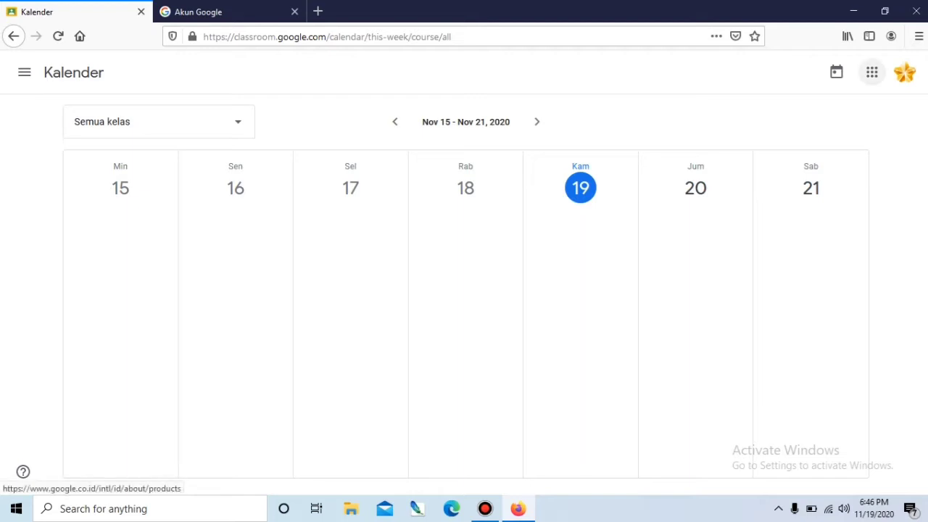
- Return from the calendar to the class list, open KELAS 5 SDN SUKAMAJU and dismiss the announcement tip
left_click(24, 72)
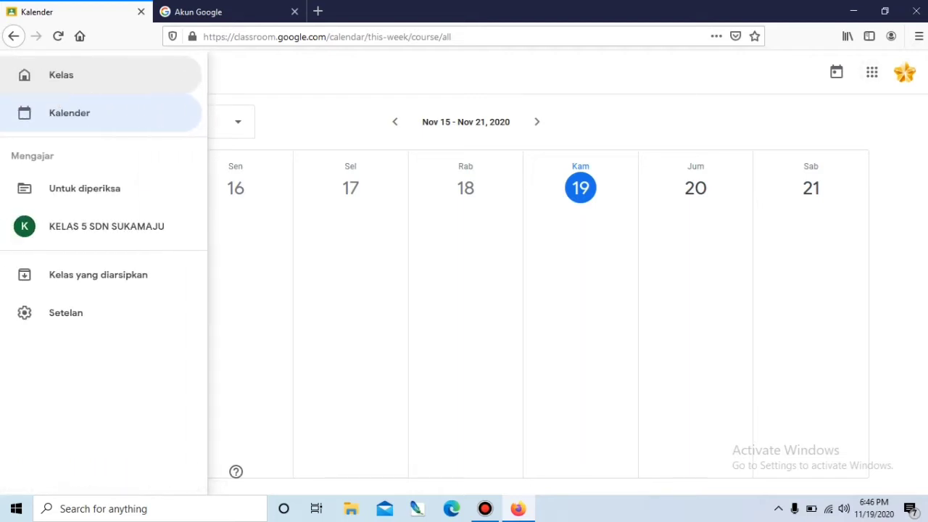
left_click(35, 75)
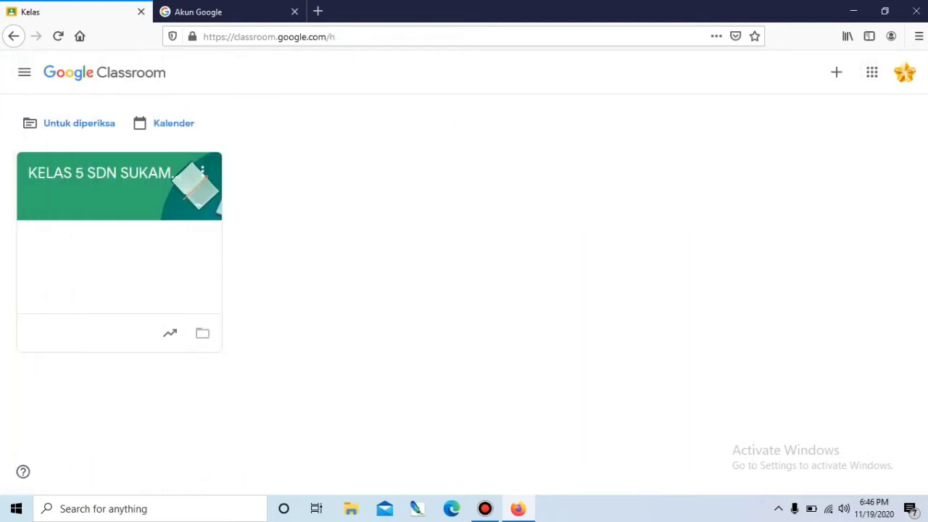
left_click(102, 182)
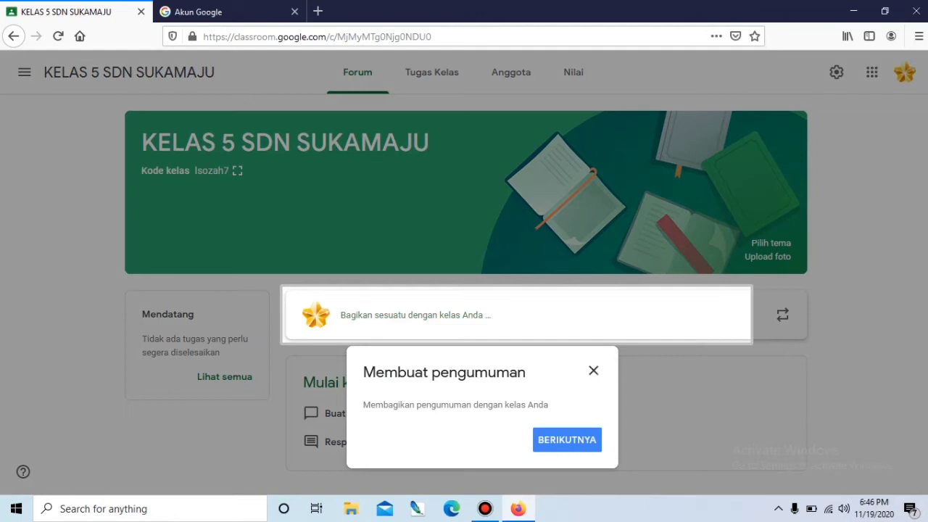
left_click(593, 371)
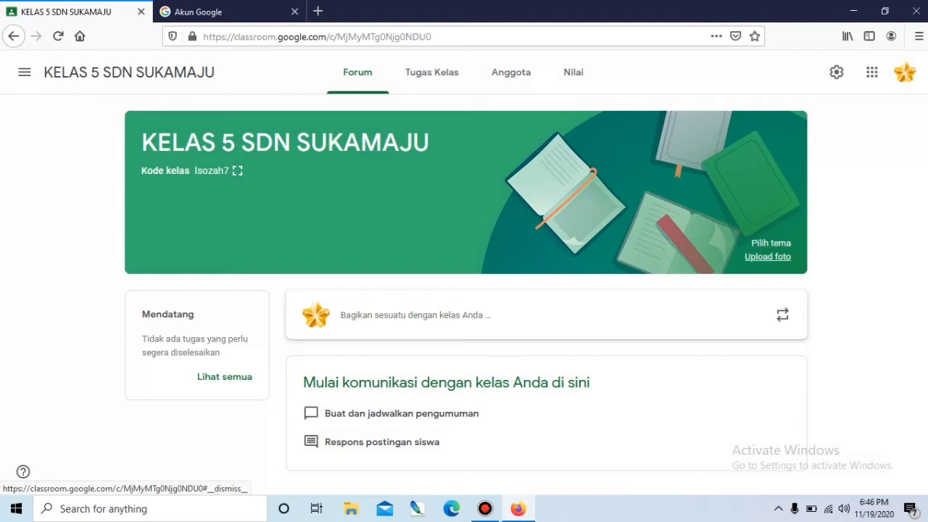
- Browse the class theme gallery's Umum, Bahasa & Sejarah, Matematika & Sains and Seni categories
left_click(771, 242)
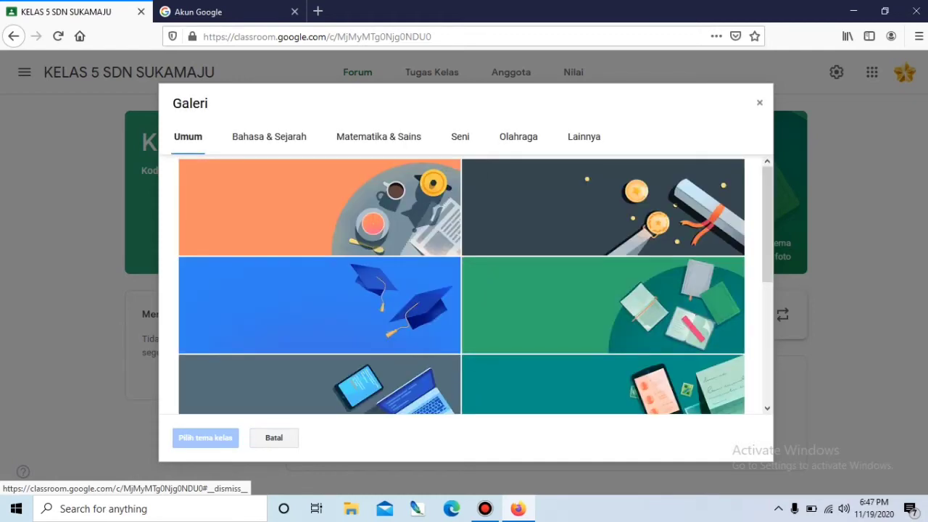
left_click(274, 437)
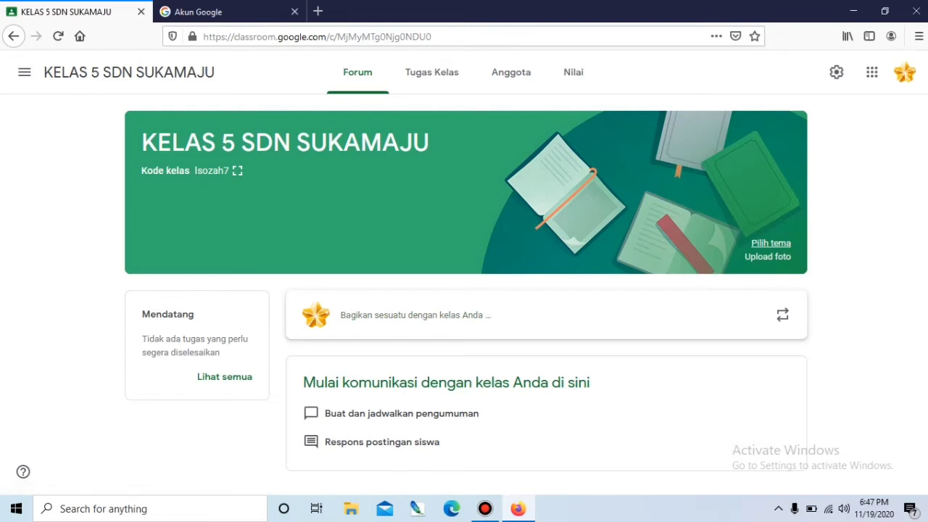
left_click(771, 243)
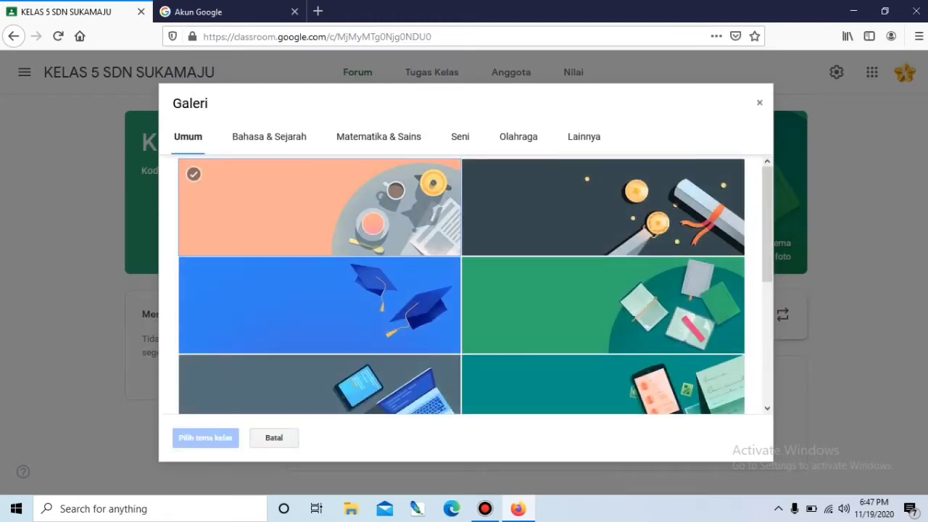
scroll(461, 286, "down", 5)
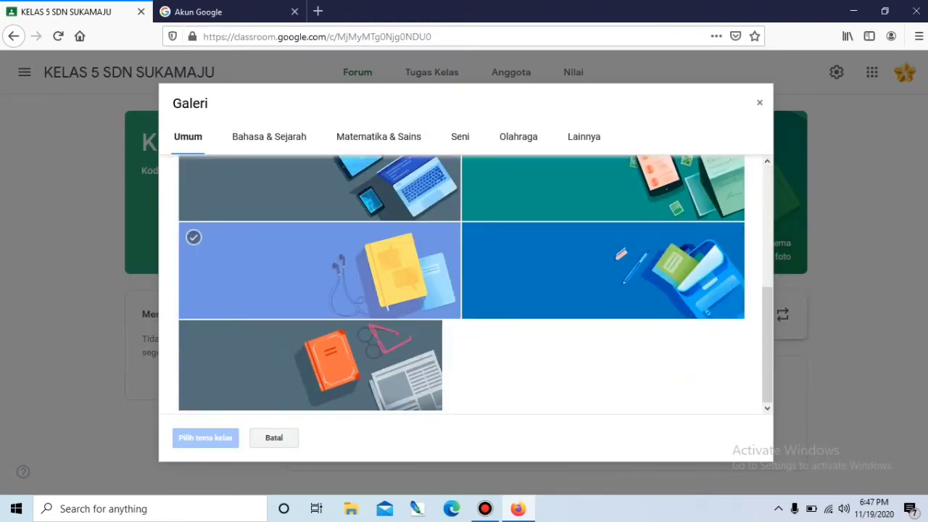
scroll(290, 247, "up", 5)
left_click(269, 137)
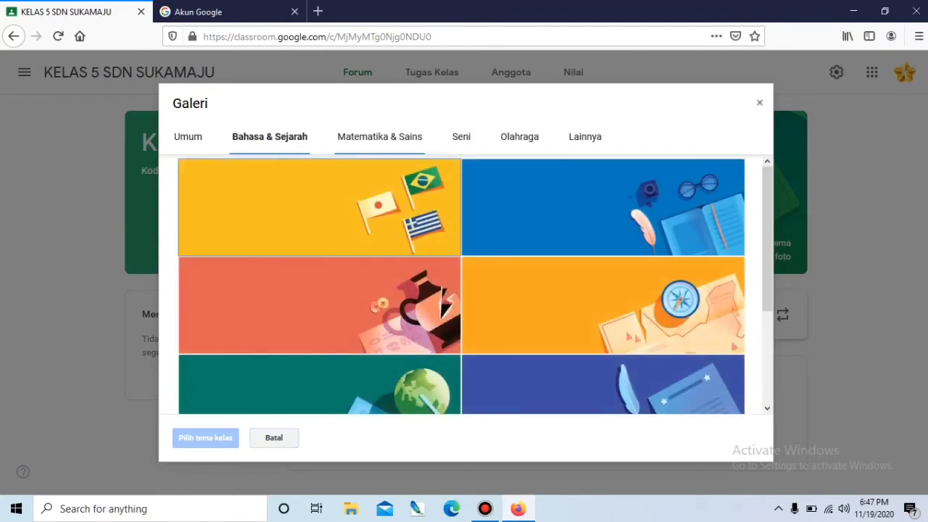
left_click(380, 137)
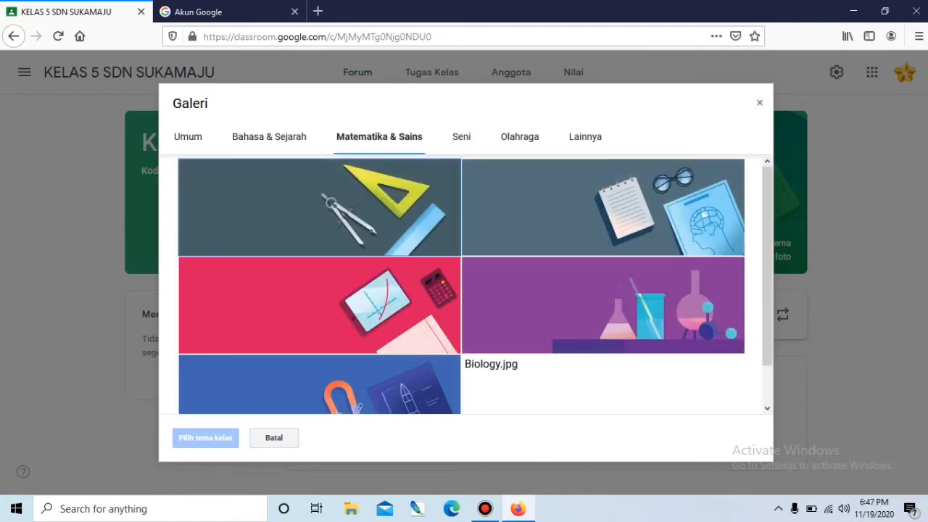
left_click(188, 137)
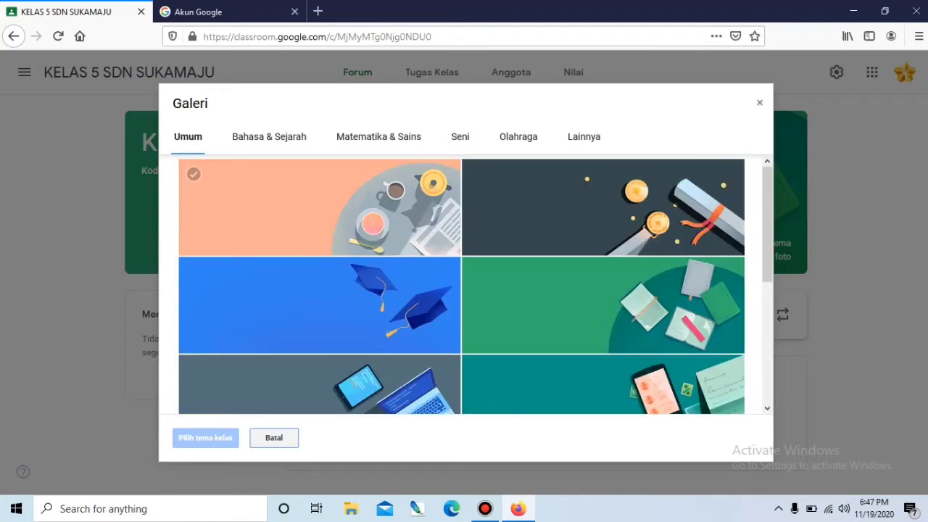
scroll(507, 290, "down", 5)
scroll(479, 276, "up", 5)
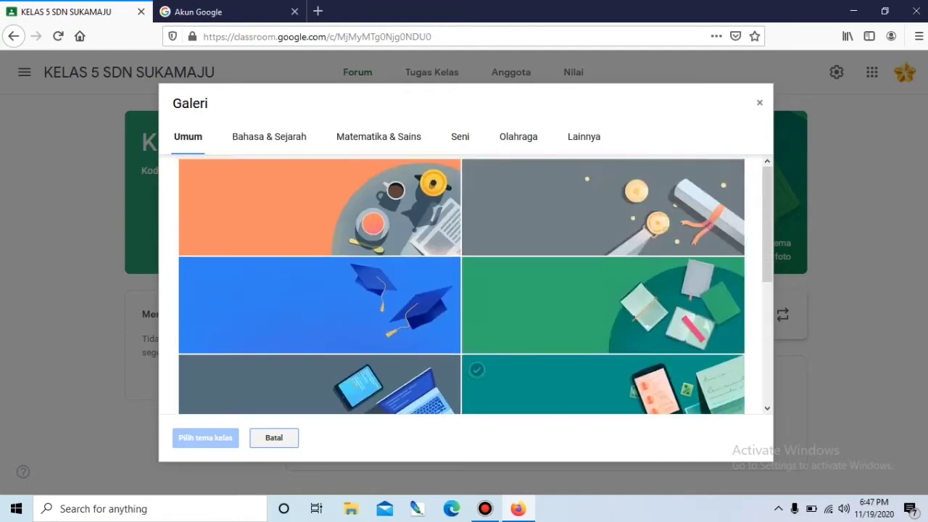
scroll(478, 276, "down", 3)
left_click(269, 137)
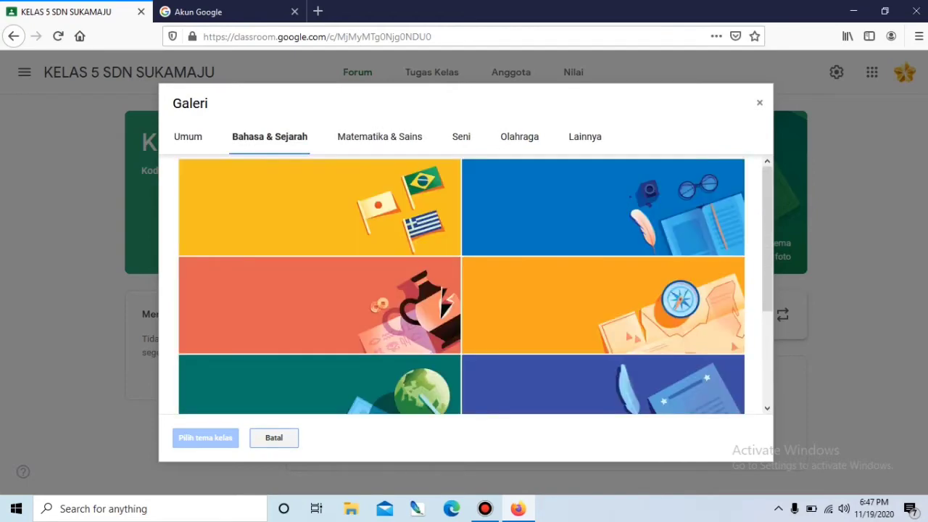
left_click(378, 136)
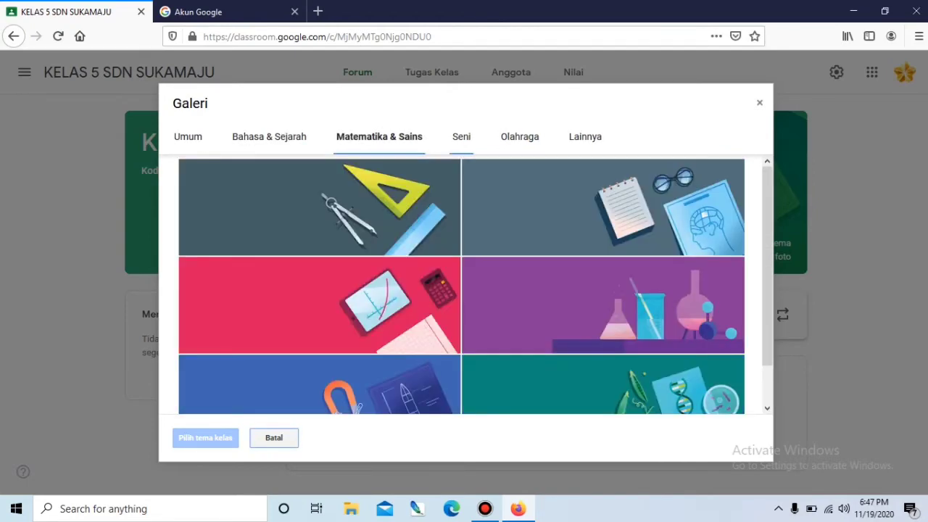
left_click(461, 137)
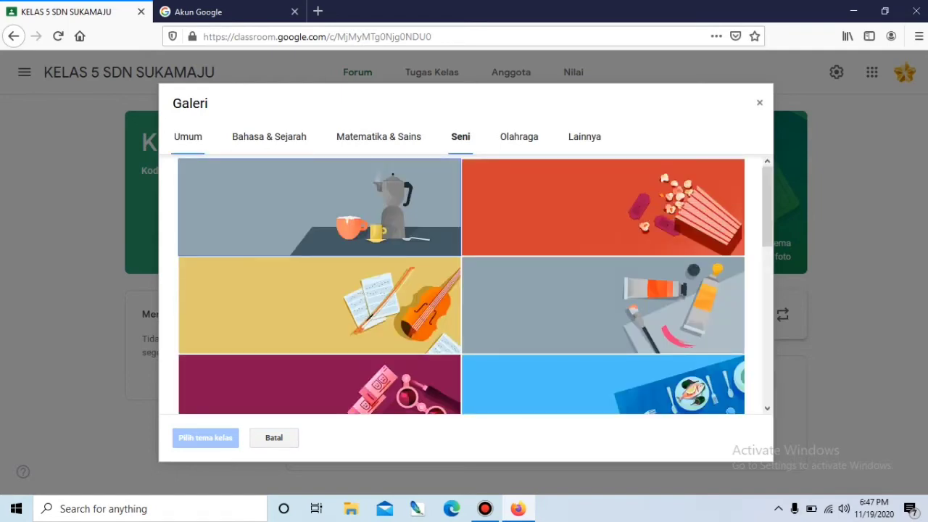
- Look through the Umum, Matematika & Sains and Bahasa & Sejarah themes again, then view the Seni and Olahraga categories
left_click(188, 136)
scroll(462, 284, "down", 5)
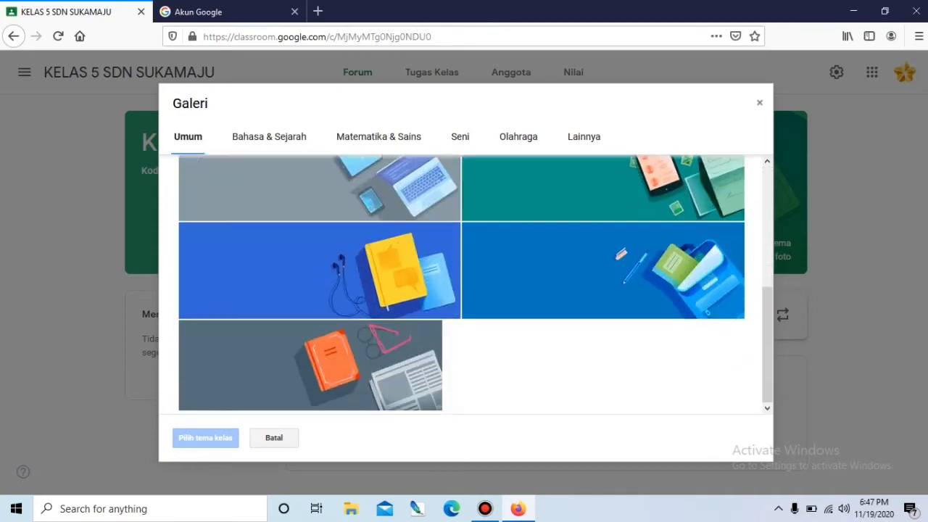
scroll(462, 284, "up", 5)
left_click(378, 136)
scroll(461, 284, "down", 2)
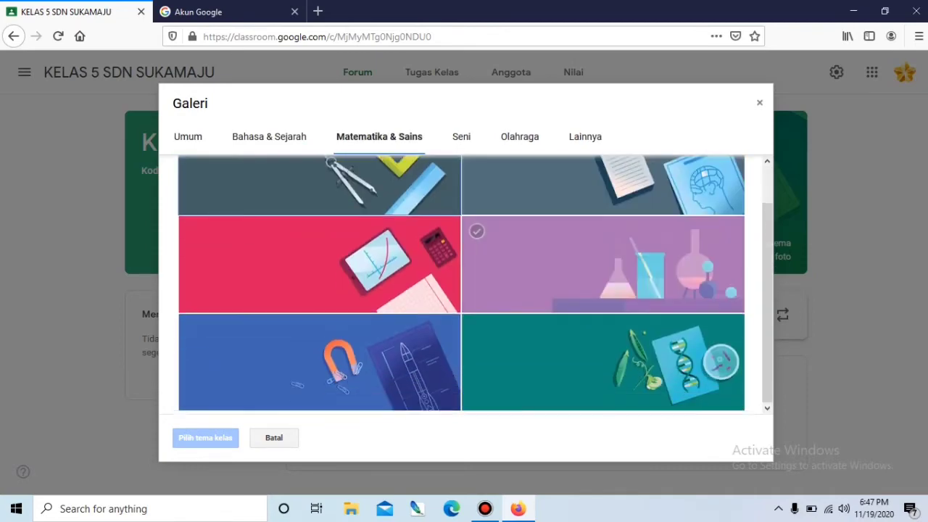
scroll(461, 285, "up", 2)
left_click(269, 136)
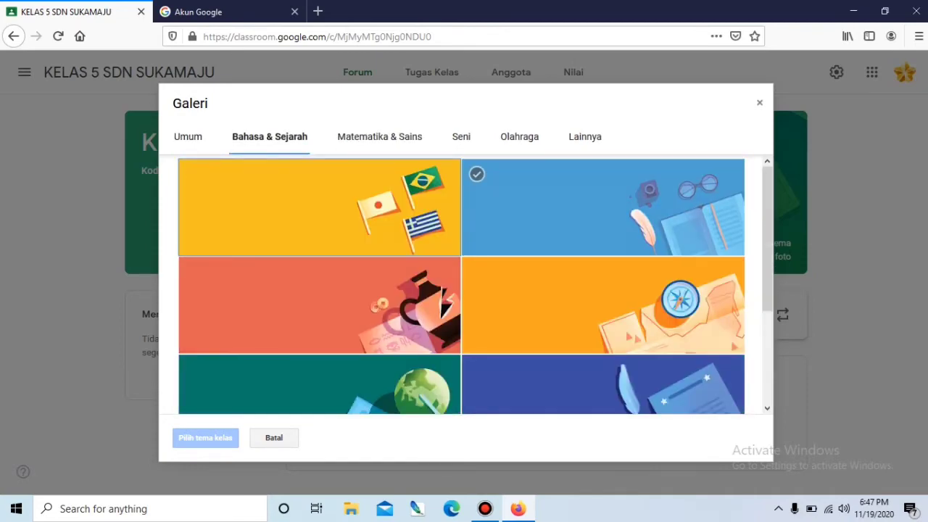
scroll(461, 284, "down", 2)
scroll(461, 284, "up", 2)
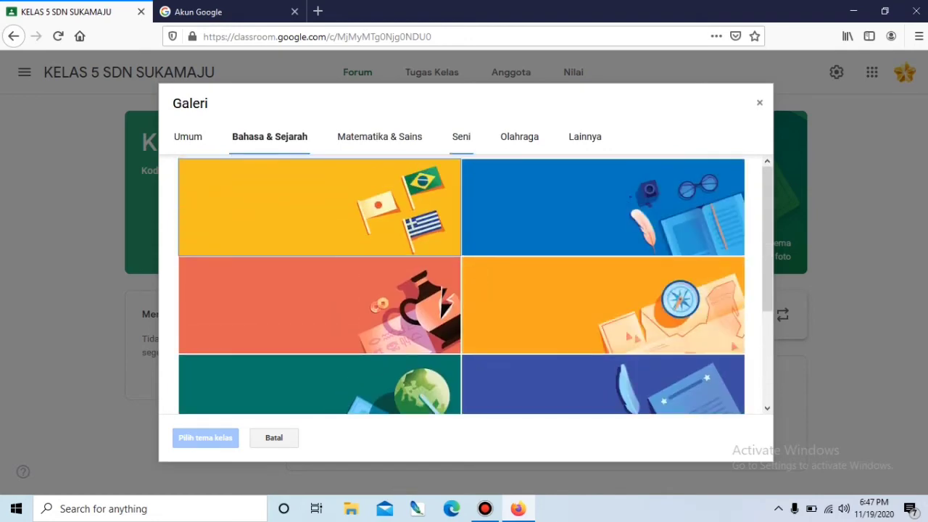
left_click(461, 136)
left_click(519, 136)
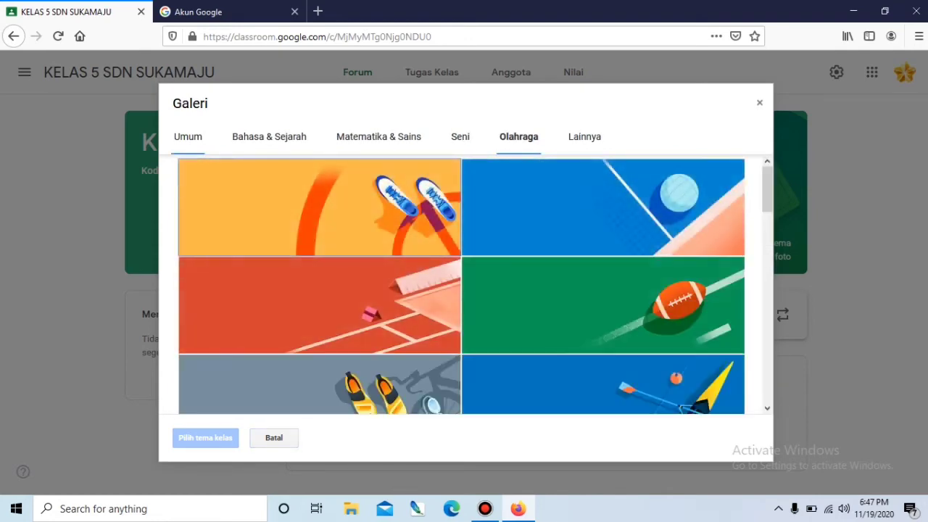
- Apply the dark grey Umum theme with the laptop, tablet and phone as the class theme
left_click(188, 136)
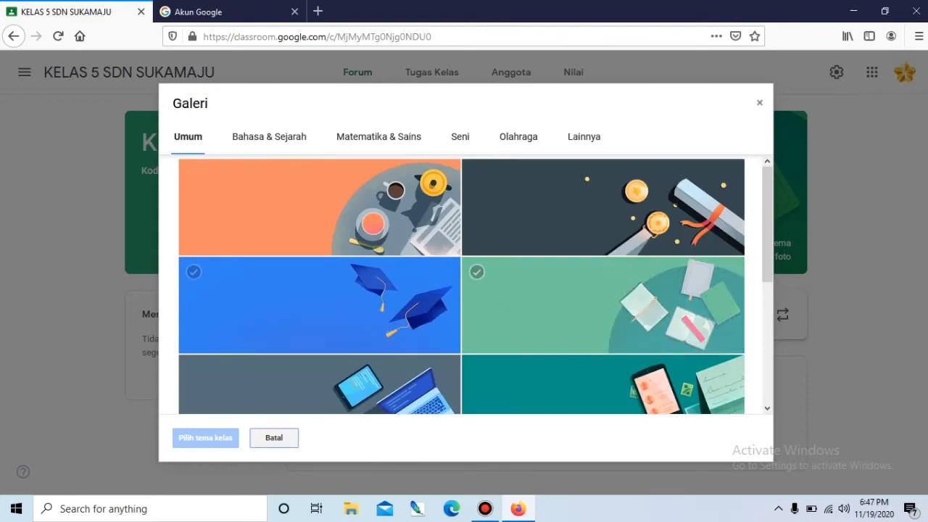
scroll(602, 290, "down", 4)
scroll(319, 261, "up", 2)
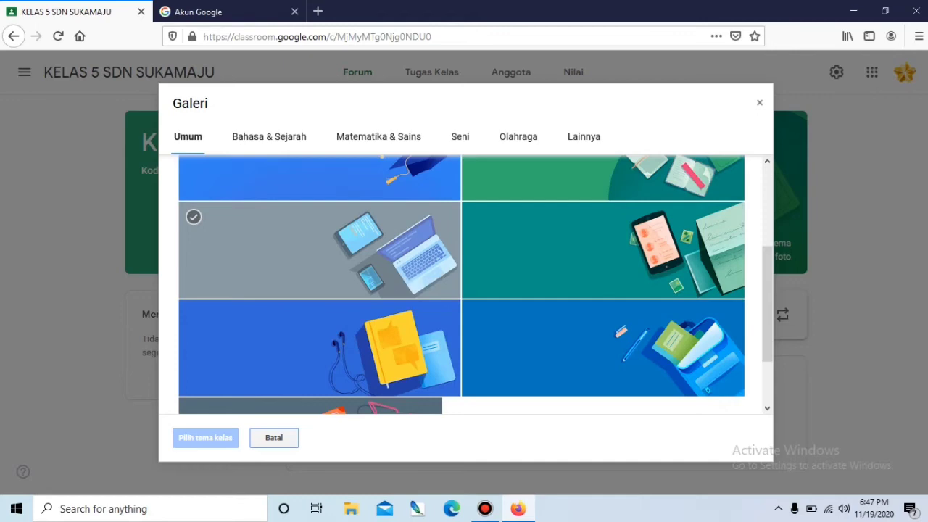
left_click(319, 250)
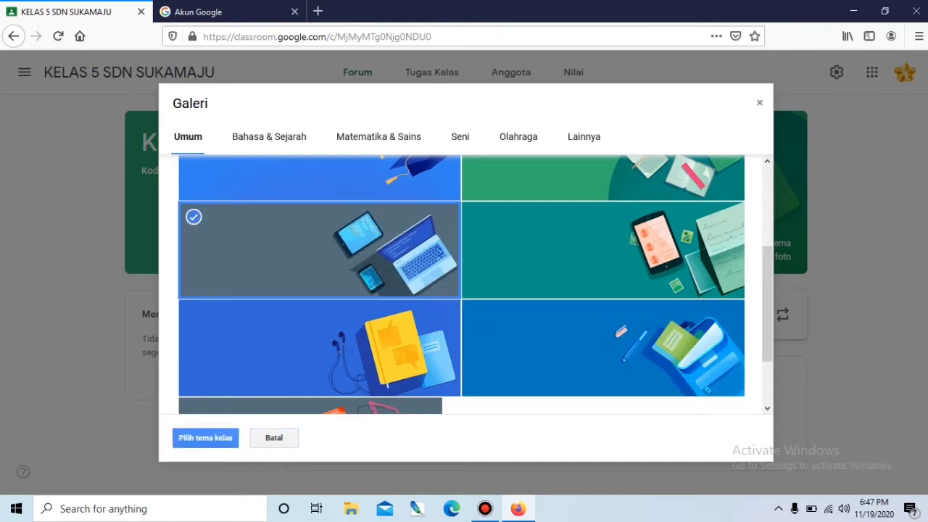
left_click(205, 437)
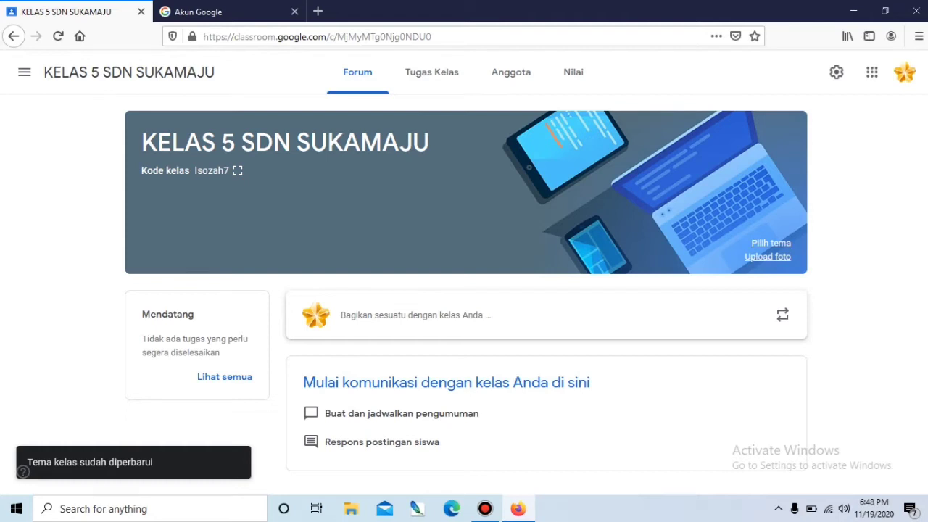
- Try to upload the colourful swirl background image from Pictures > Saved Pictures > kelas 6 as the class header photo
left_click(767, 256)
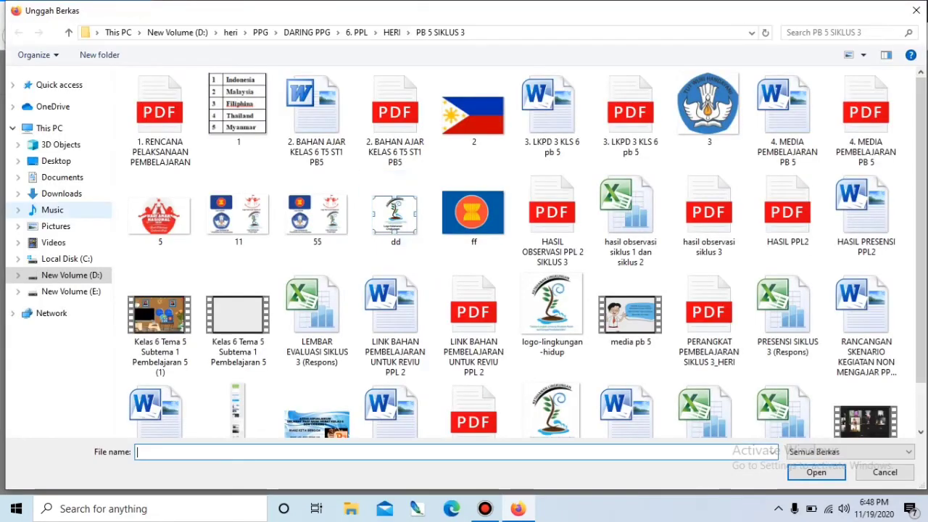
left_click(55, 226)
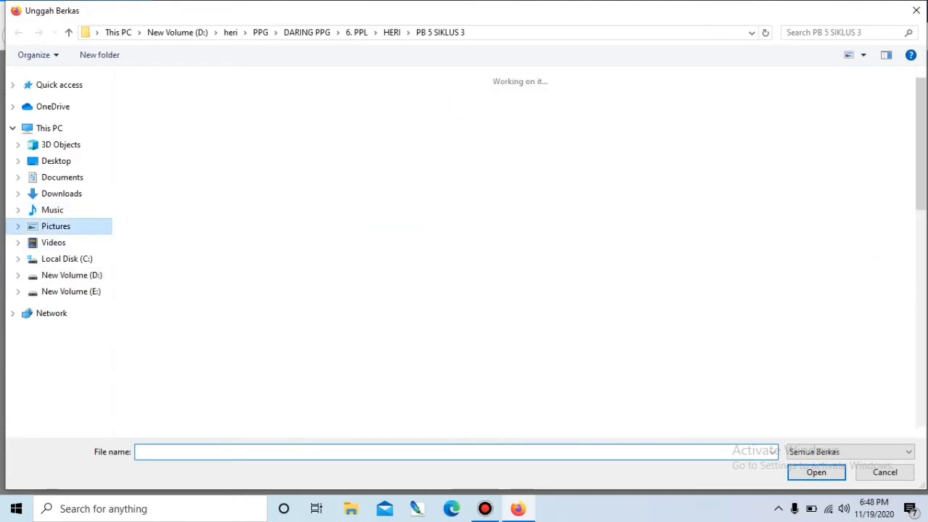
scroll(552, 210, "down", 10)
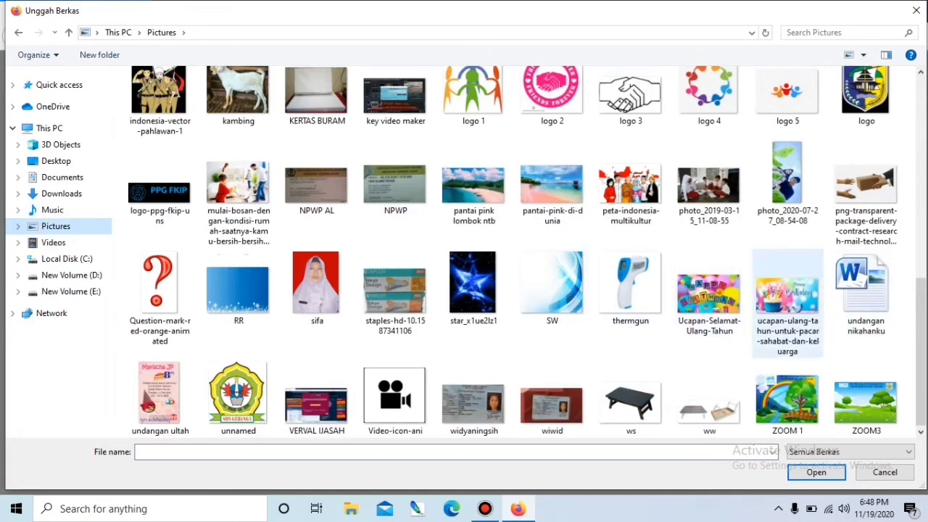
scroll(473, 399, "up", 10)
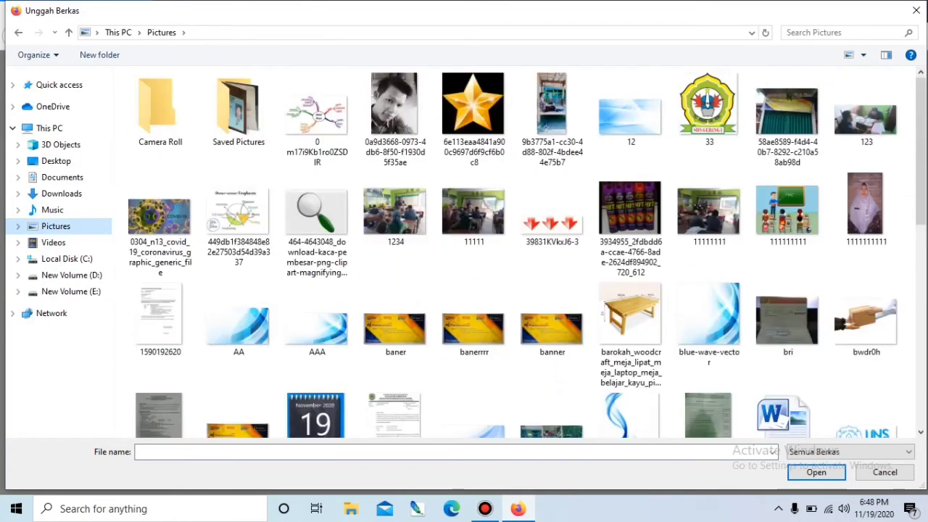
double_click(238, 109)
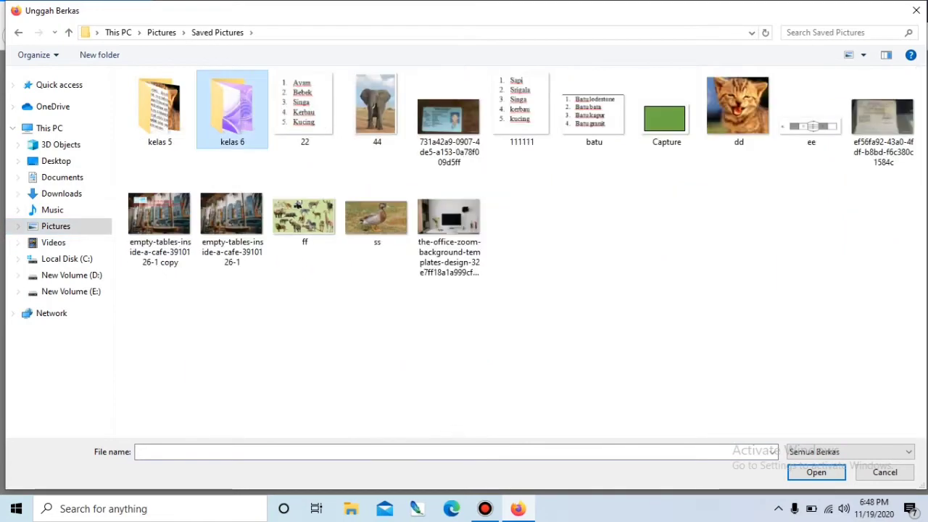
double_click(232, 109)
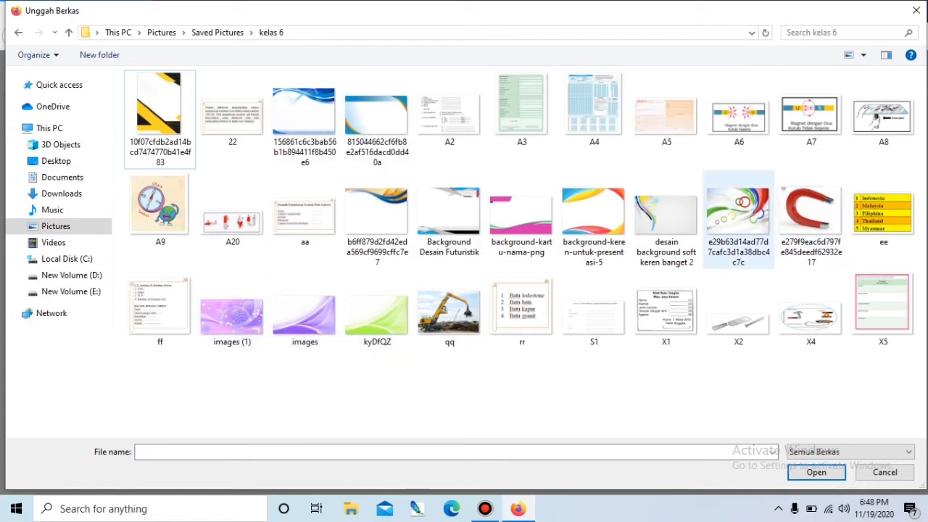
double_click(738, 218)
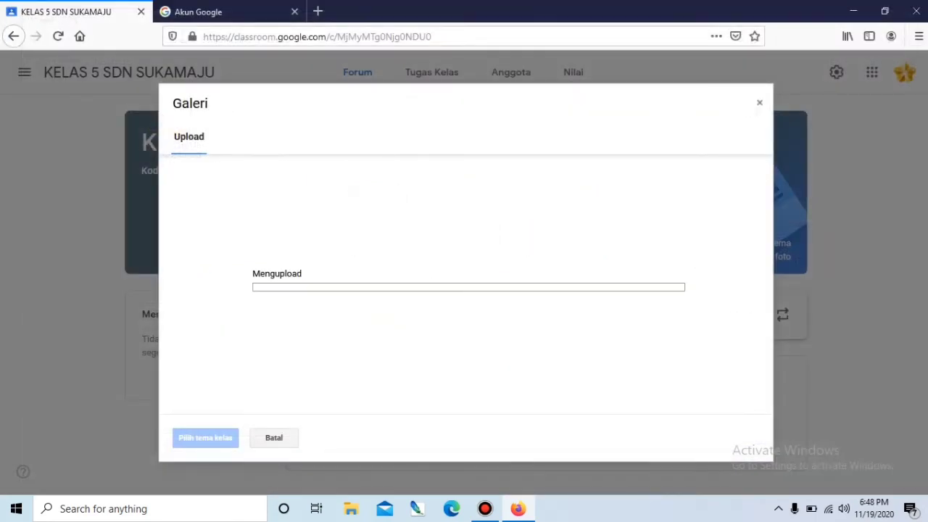
left_click(485, 509)
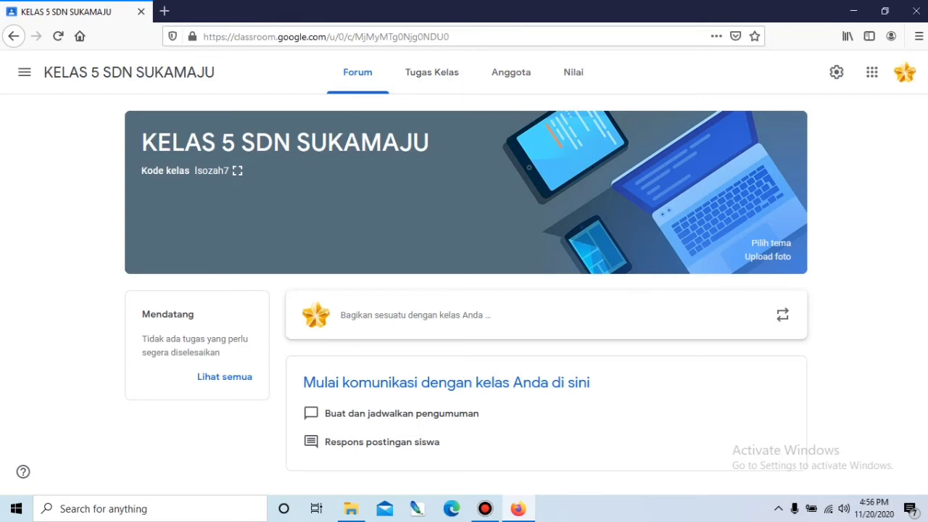
- Open the class's Tugas Kelas page
left_click(432, 72)
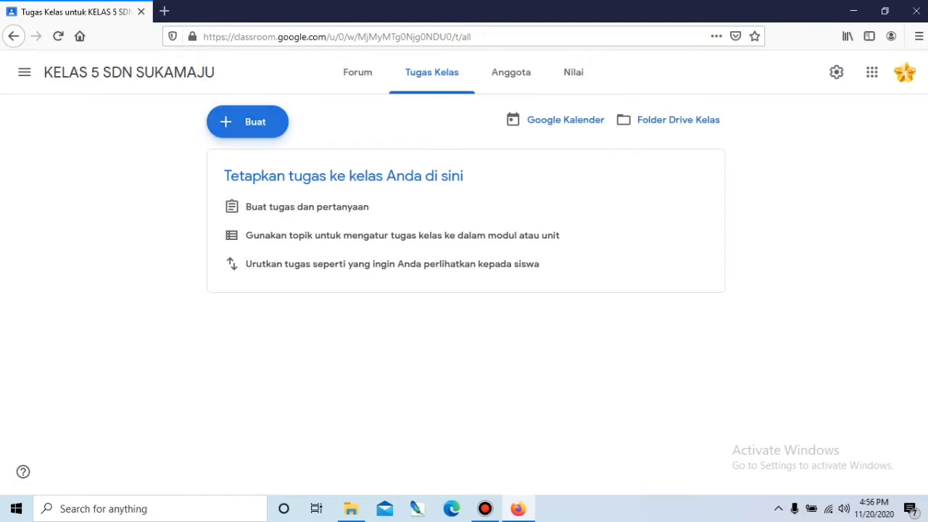
- Start a new assignment (Tugas) for the class and dismiss the introduction about posting now or scheduling
left_click(256, 122)
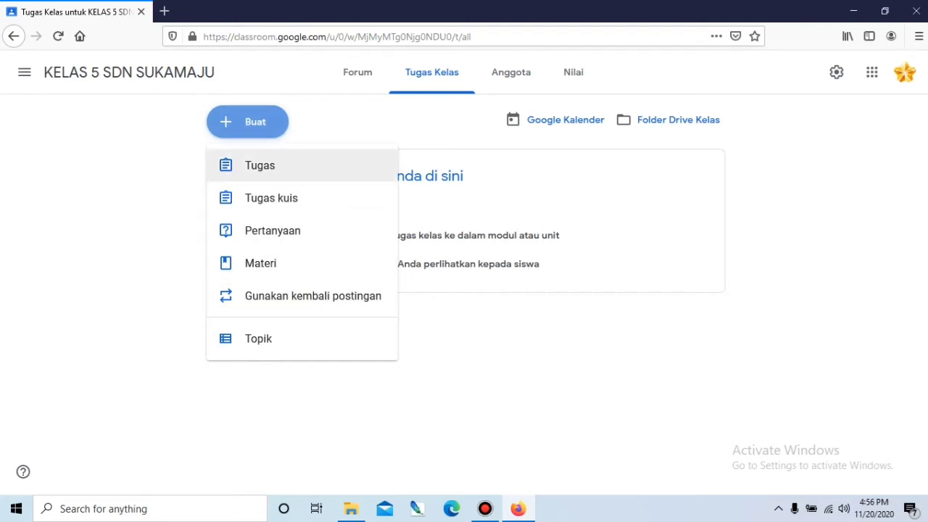
left_click(305, 165)
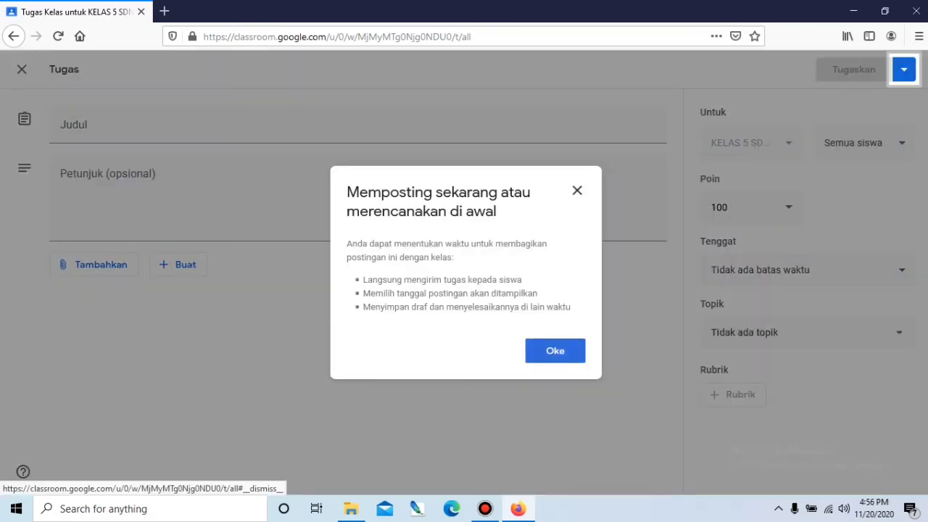
left_click(577, 190)
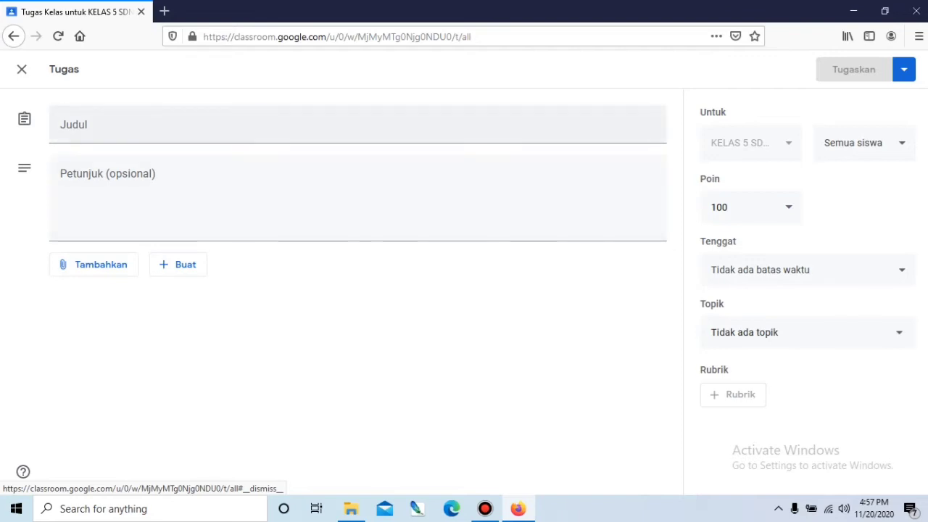
- Title the assignment PRESENSI HARI INI
left_click(207, 125)
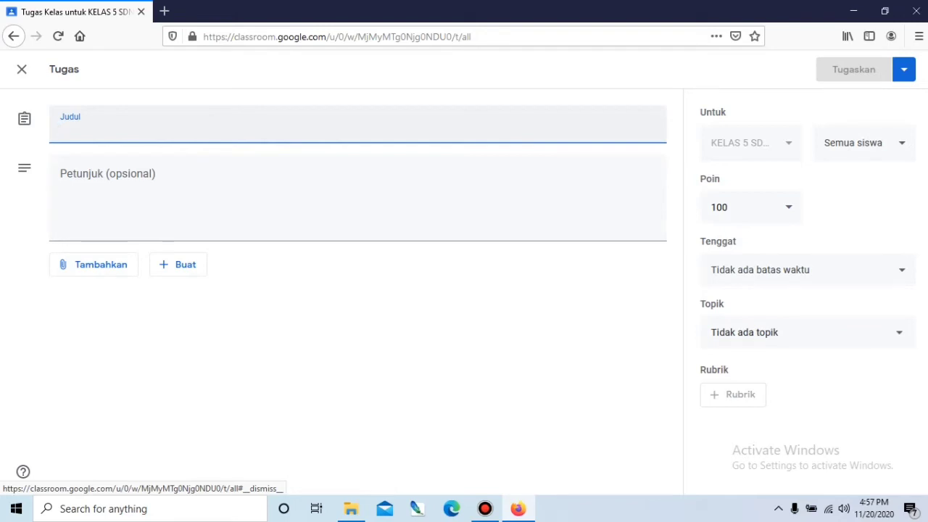
type("pr")
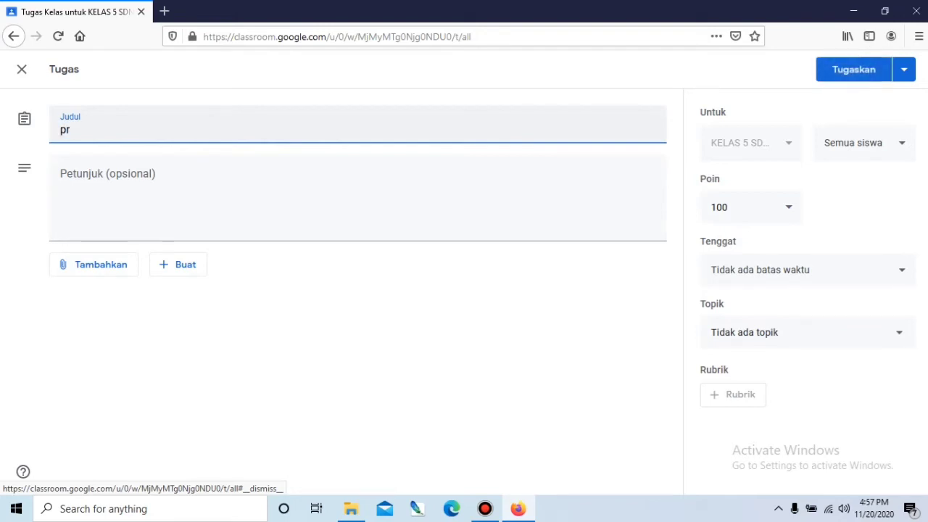
type("esen")
key("BackSpace")
key("BackSpace")
key("BackSpace")
key("BackSpace")
key("BackSpace")
key("BackSpace")
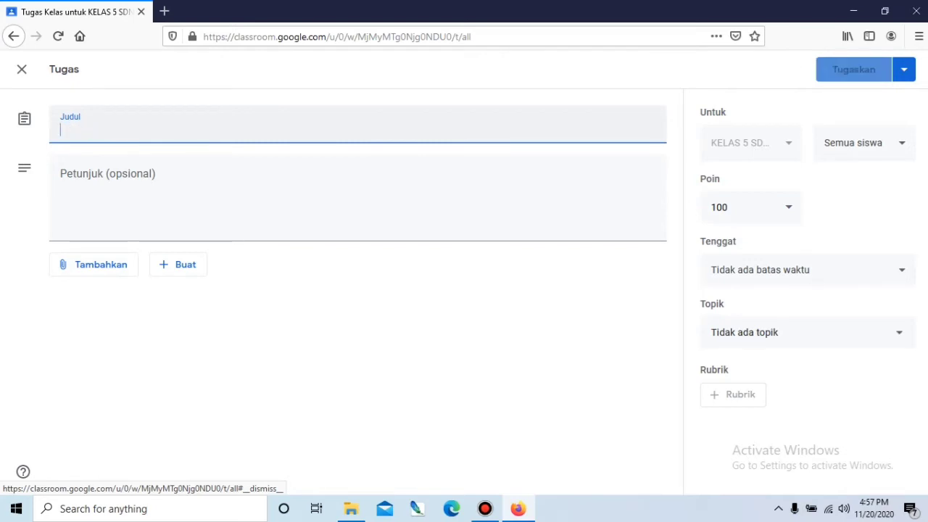
type("PR")
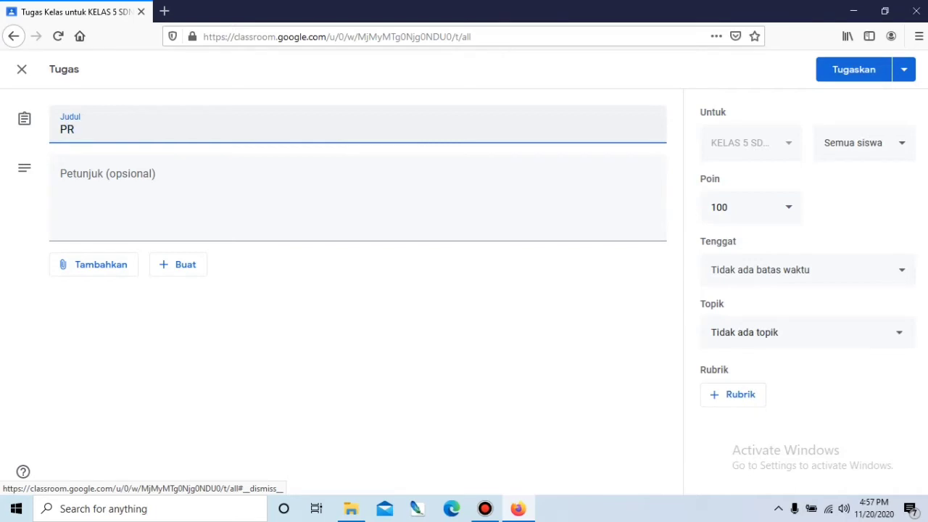
type("ESENSI HARI")
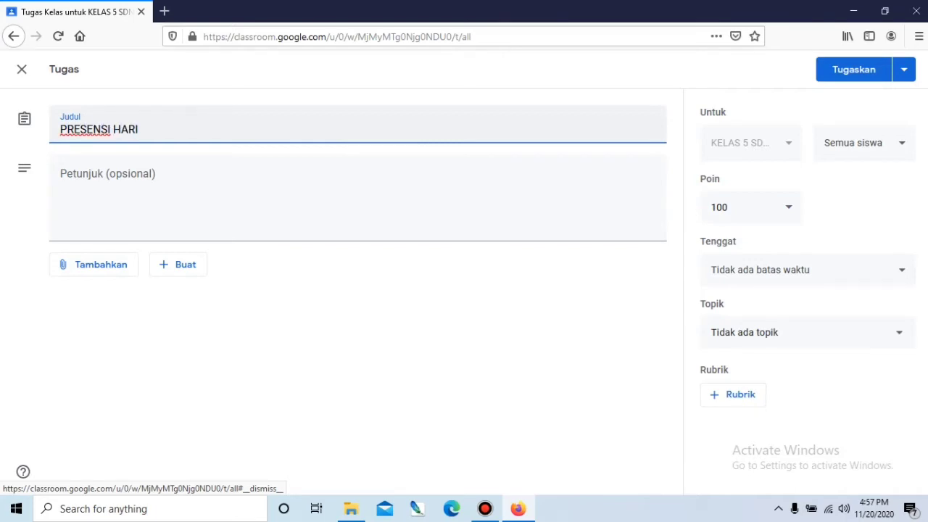
type(" INI")
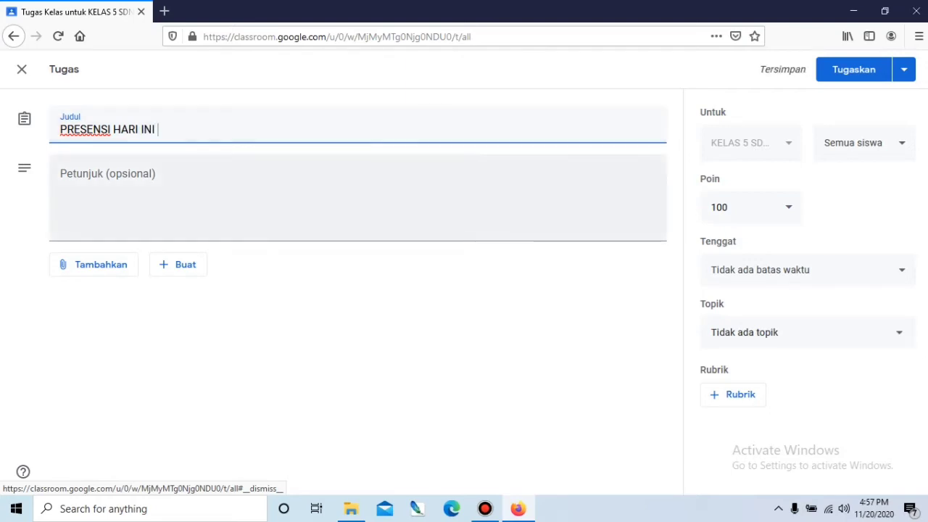
- Enter the assignment instructions "KLIK LINK DI BAWAH INI UNTUK MELAKUKAN PRESENSI!"
left_click(61, 179)
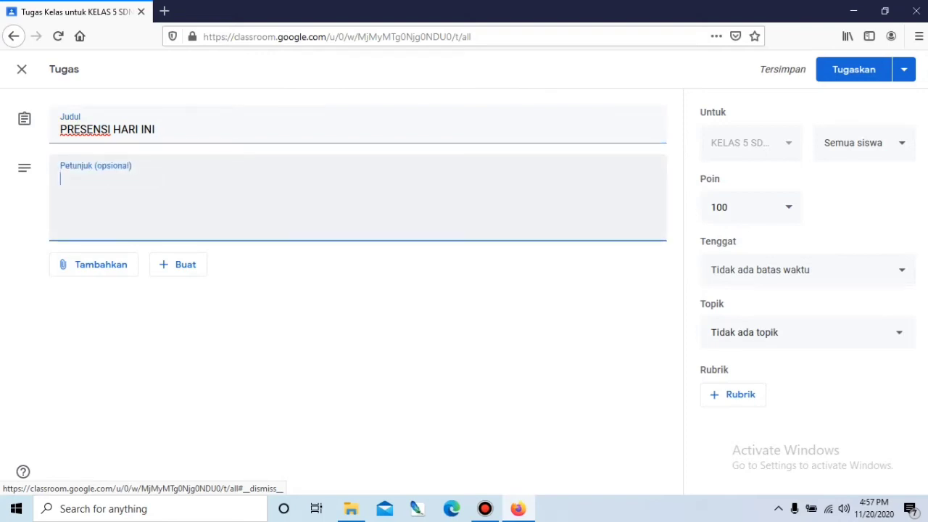
type("KLI")
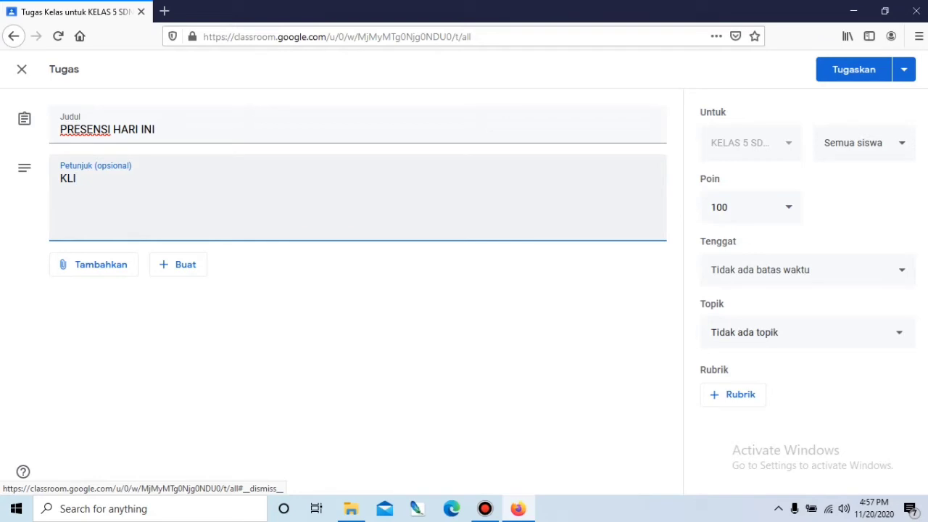
type("K LINK DI BAWAH INI")
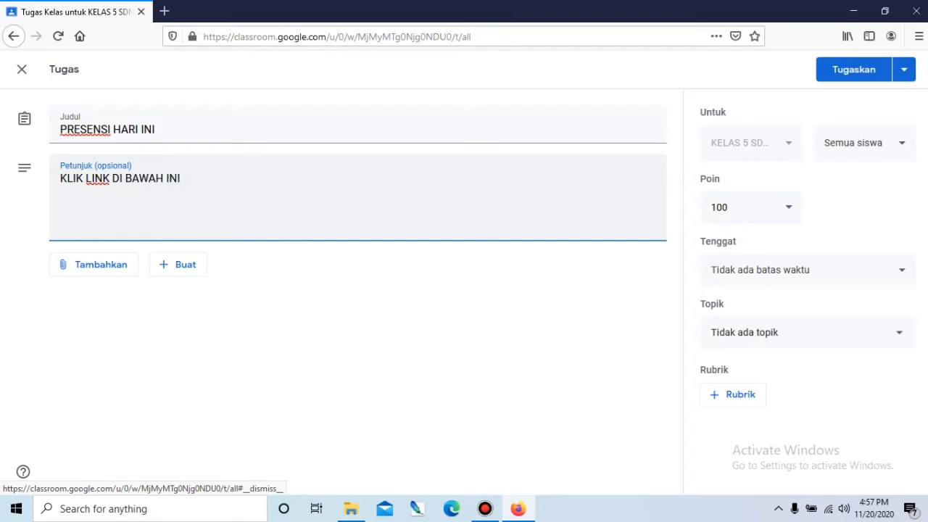
type(" UNTUK MELAKUKAN")
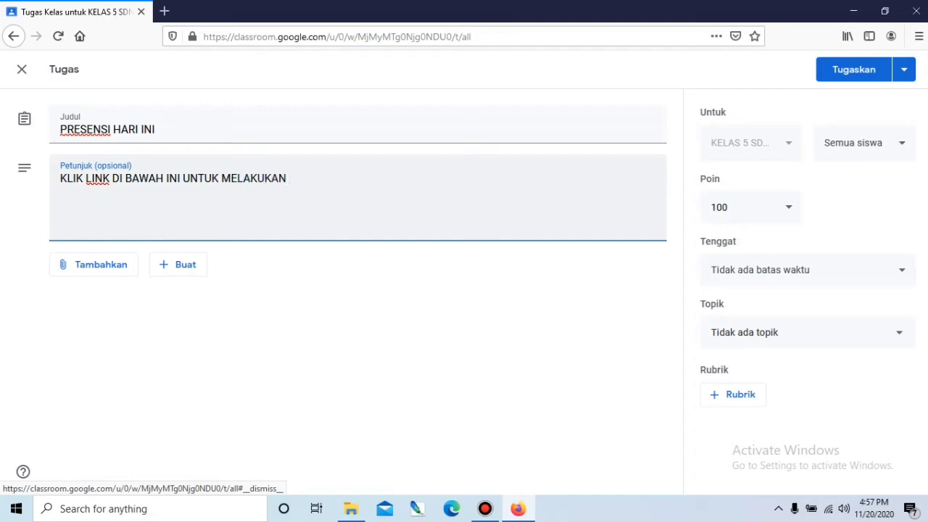
type(" PRESENSI")
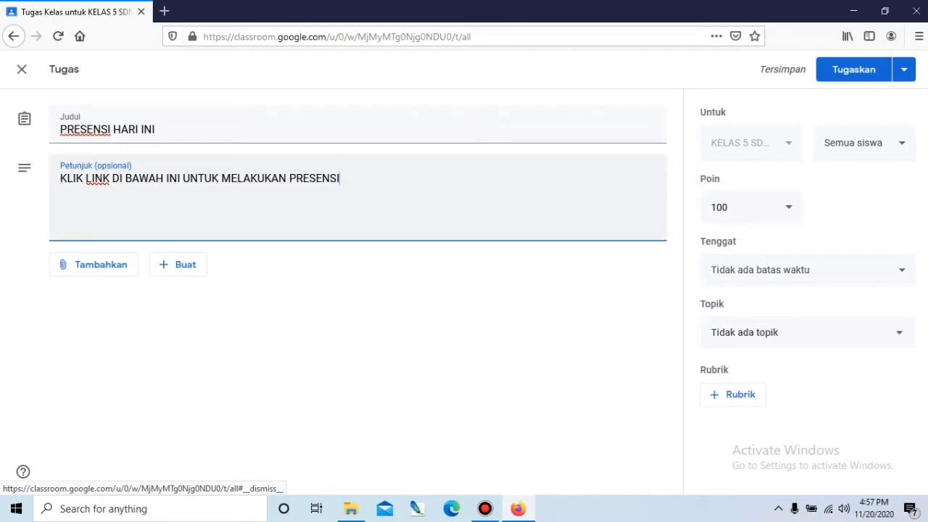
type("!")
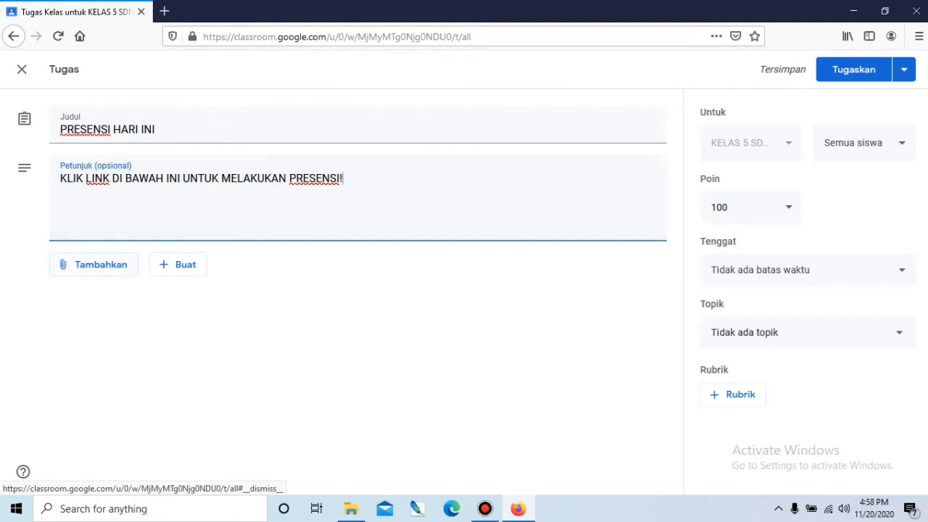
- Examine which attachment sources can be added to the assignment and which file types can be created for it
left_click(93, 264)
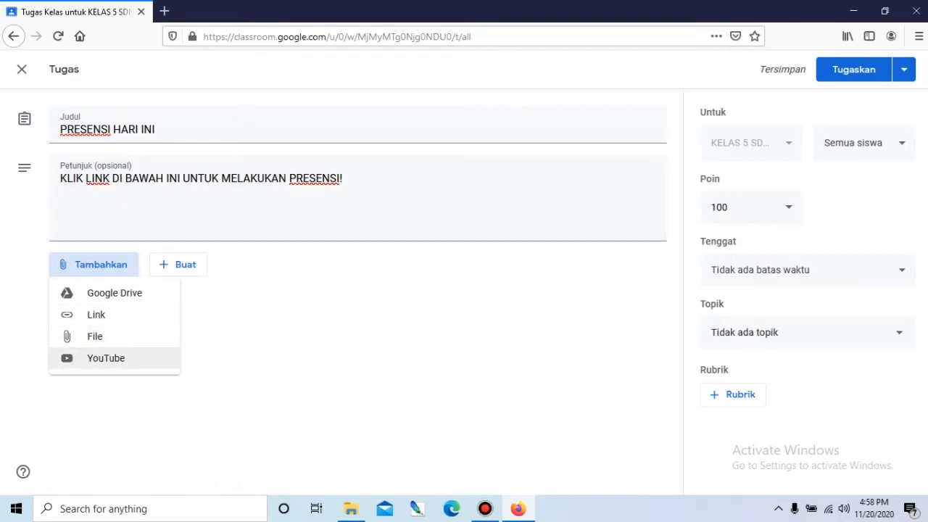
left_click(177, 265)
left_click(178, 265)
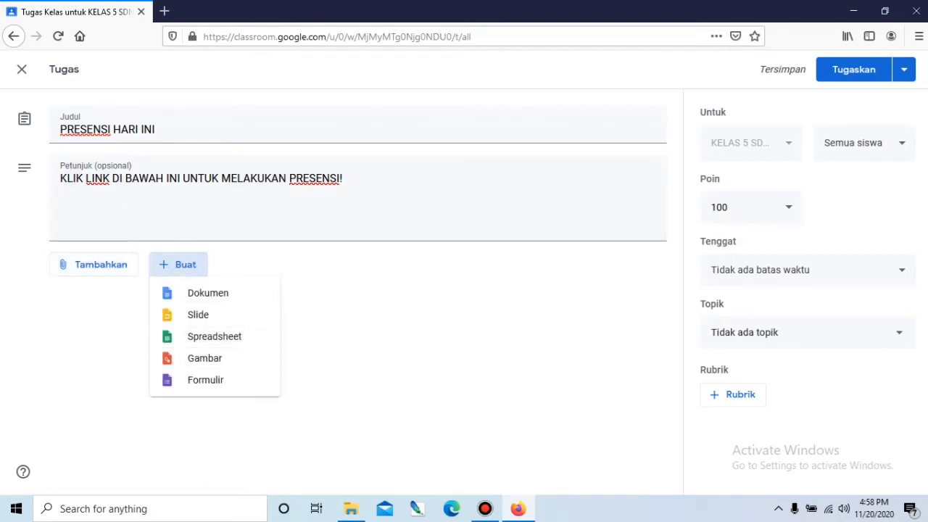
key("Escape")
left_click(94, 264)
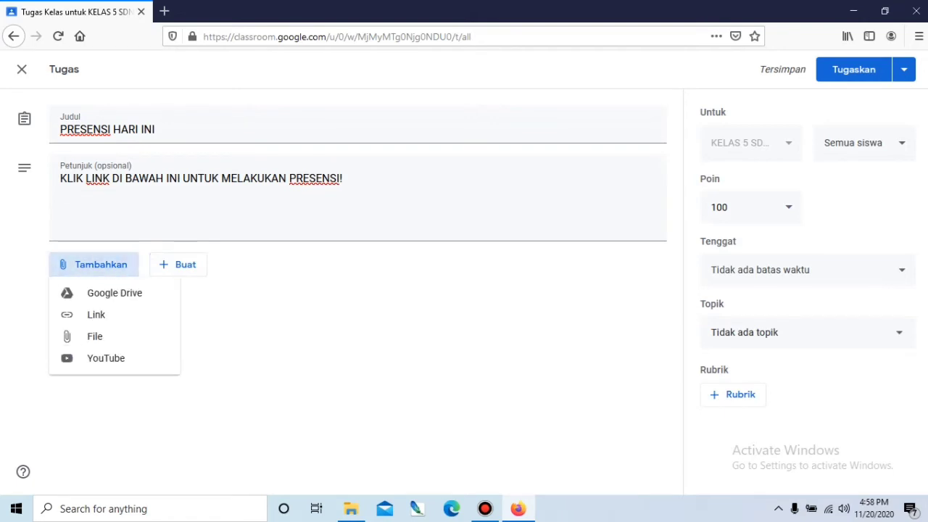
key("Escape")
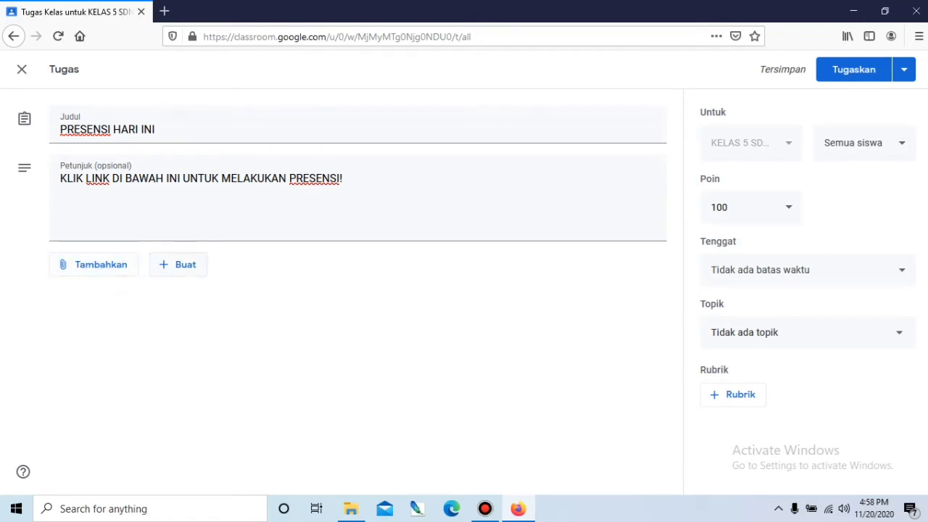
left_click(93, 265)
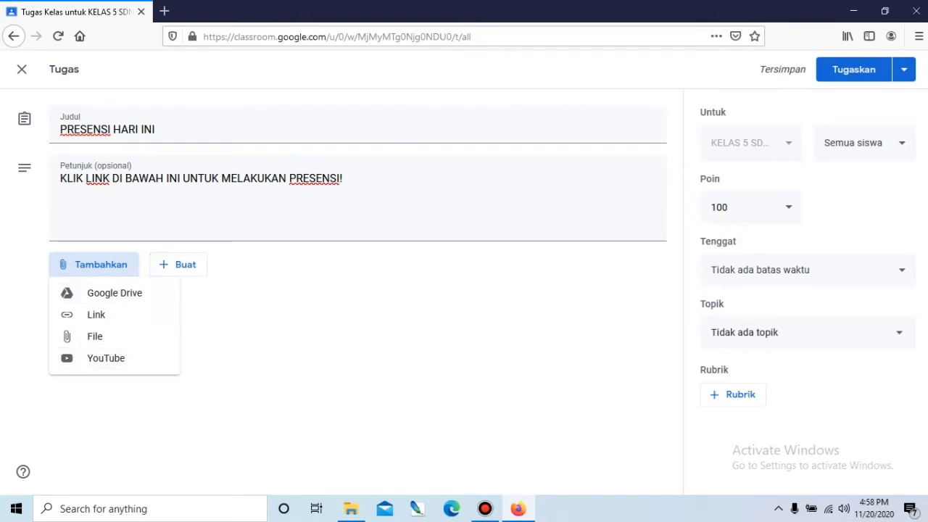
key("Escape")
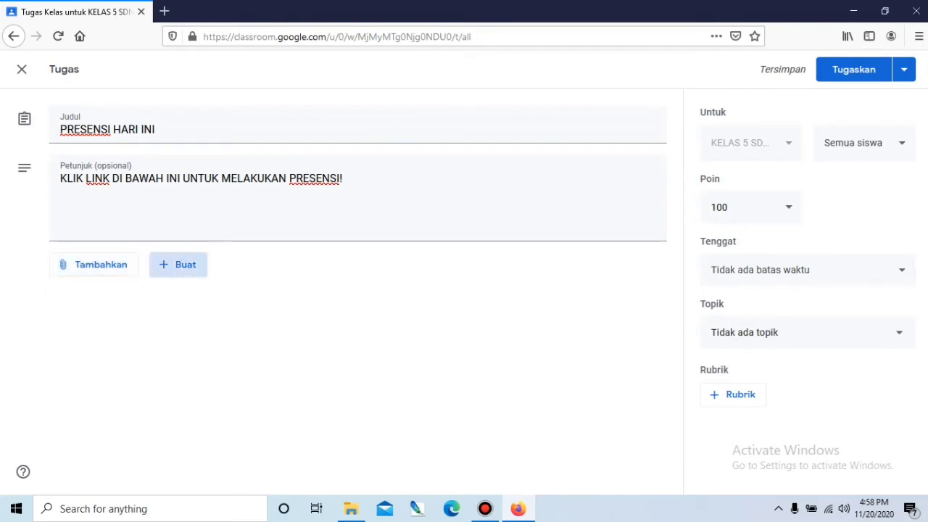
- Create a new Google Form as the assignment's attachment and dismiss the blocked pop-up notice
left_click(178, 264)
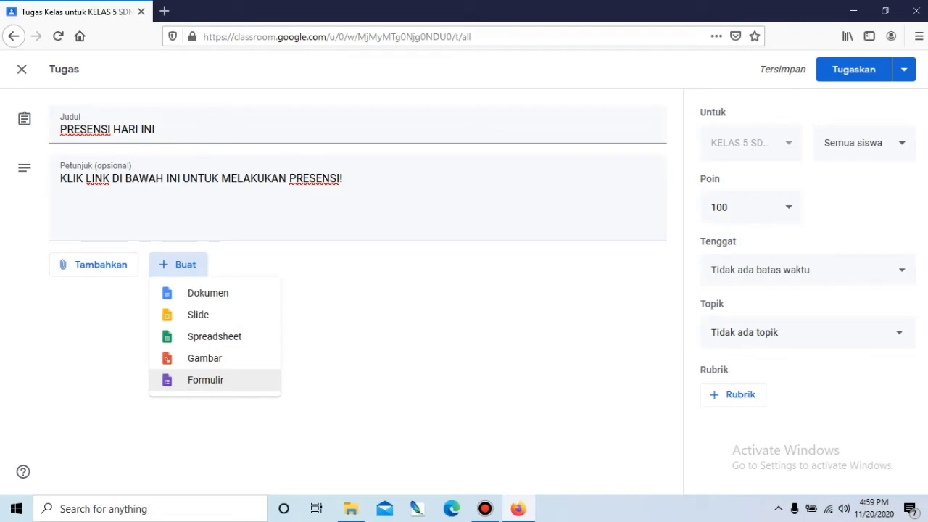
left_click(195, 380)
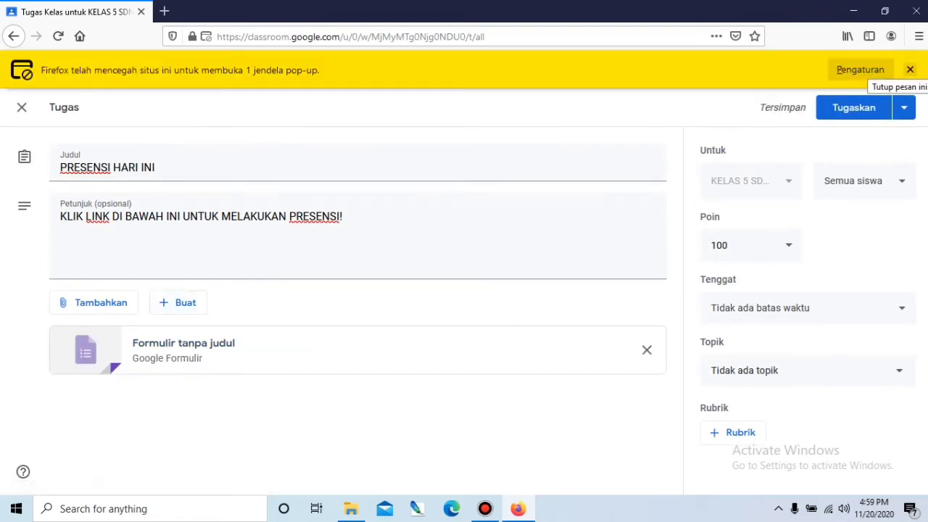
left_click(910, 70)
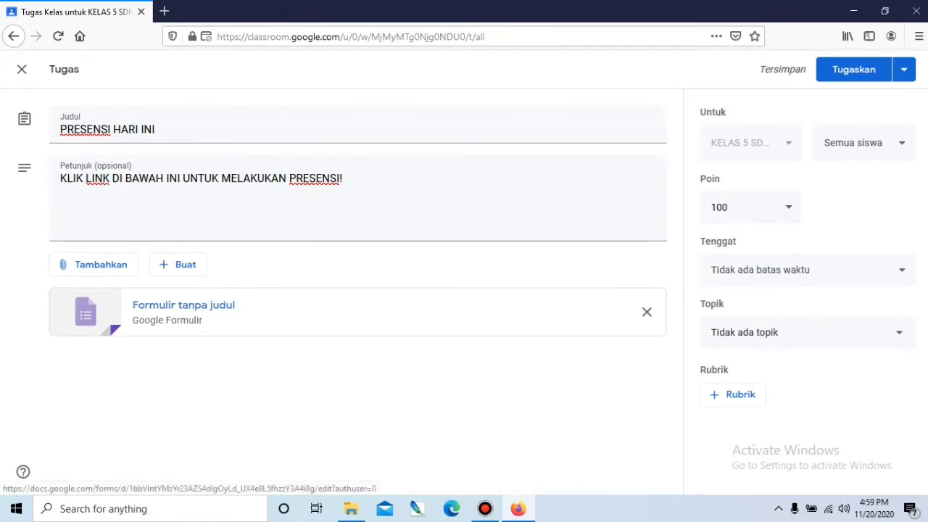
- Open the attached untitled form for editing and skip the tour of the new Google Forms
left_click(183, 305)
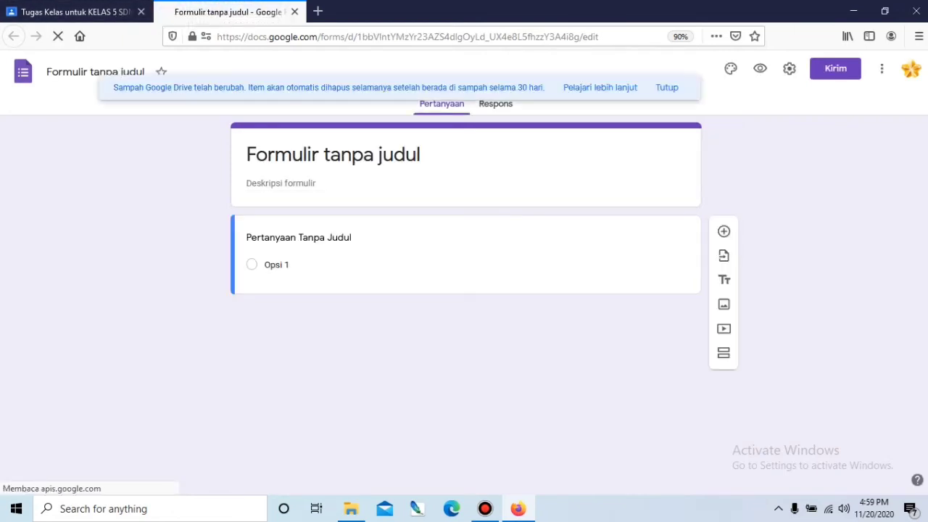
left_click(109, 12)
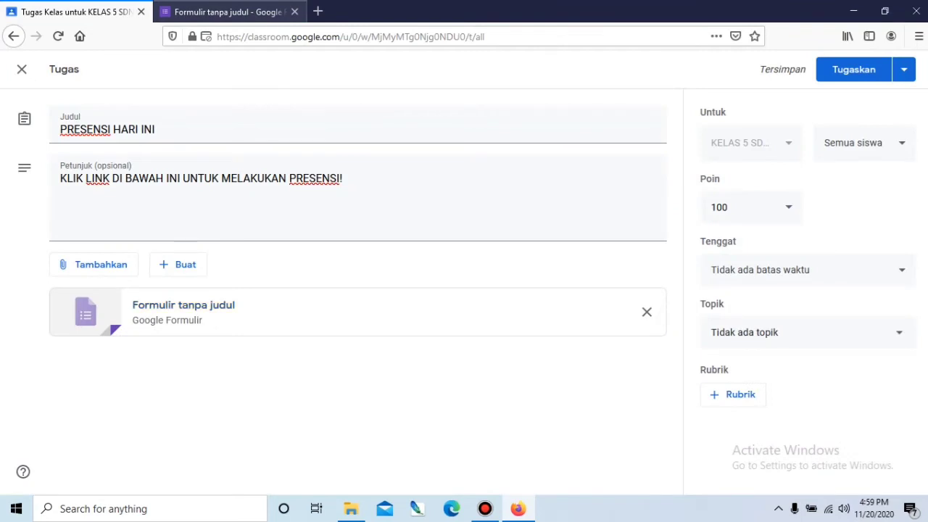
left_click(229, 12)
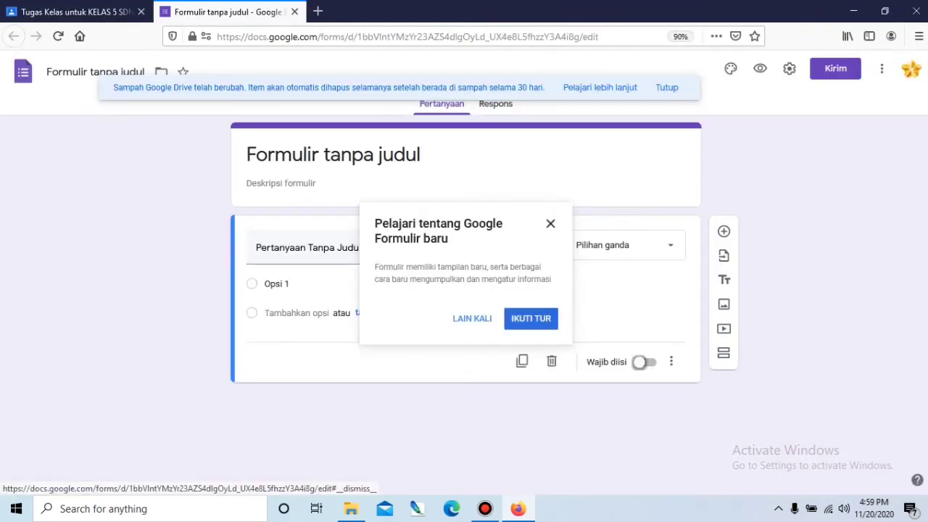
left_click(472, 318)
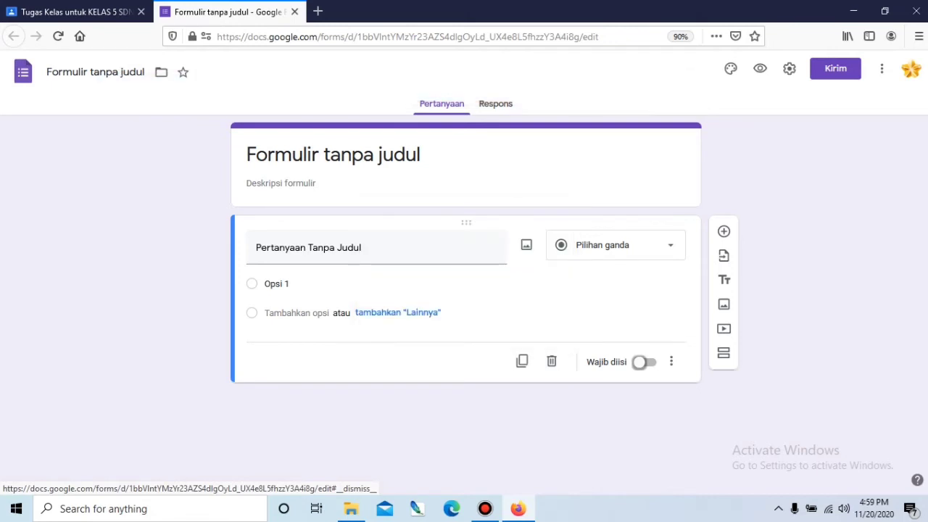
left_click(98, 12)
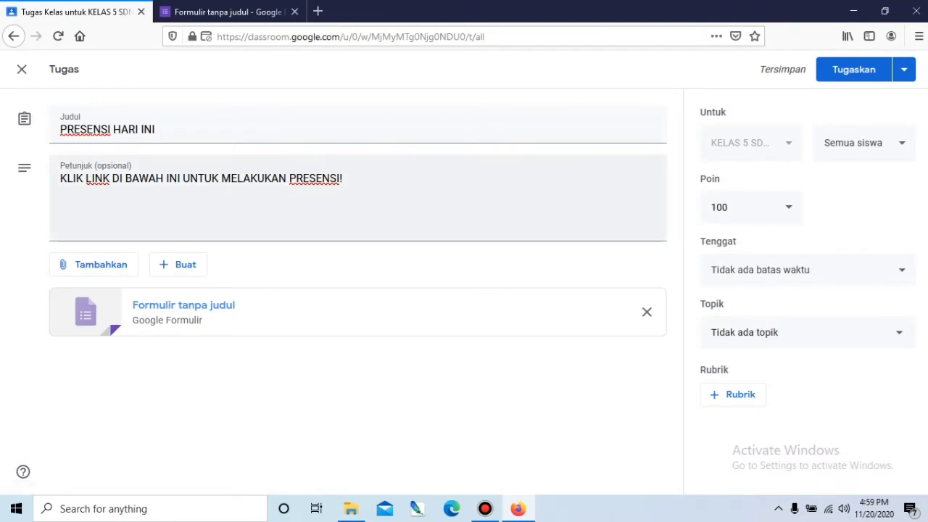
left_click(94, 265)
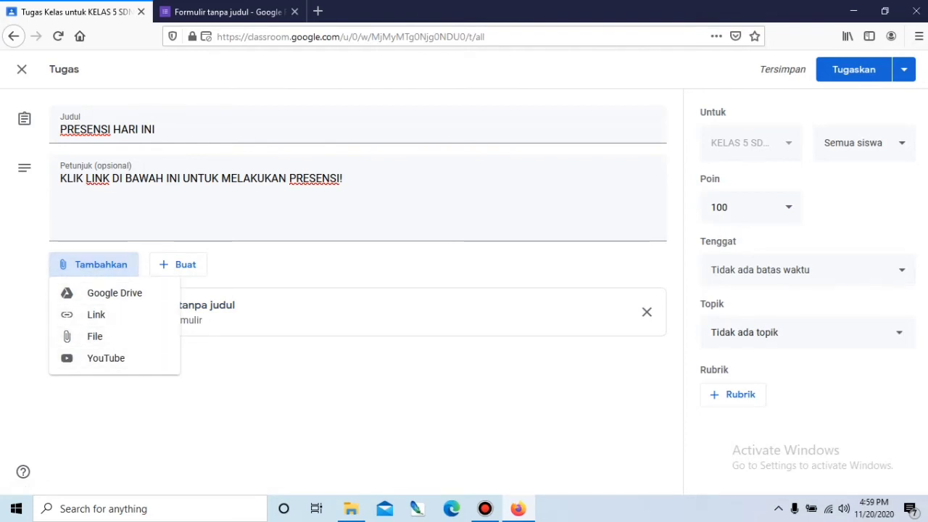
left_click(178, 265)
left_click(179, 264)
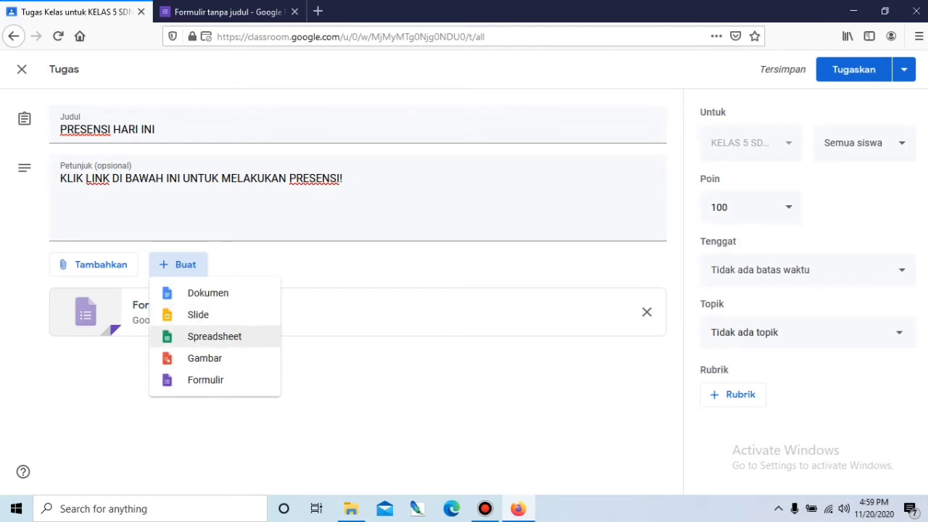
left_click(348, 254)
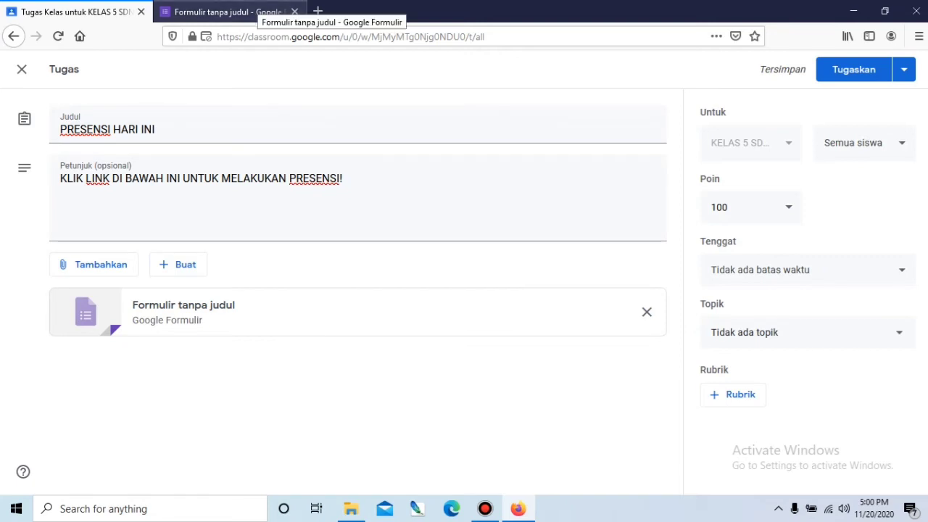
- Return to the form editor and replace the form's title with PRESENSI
left_click(232, 12)
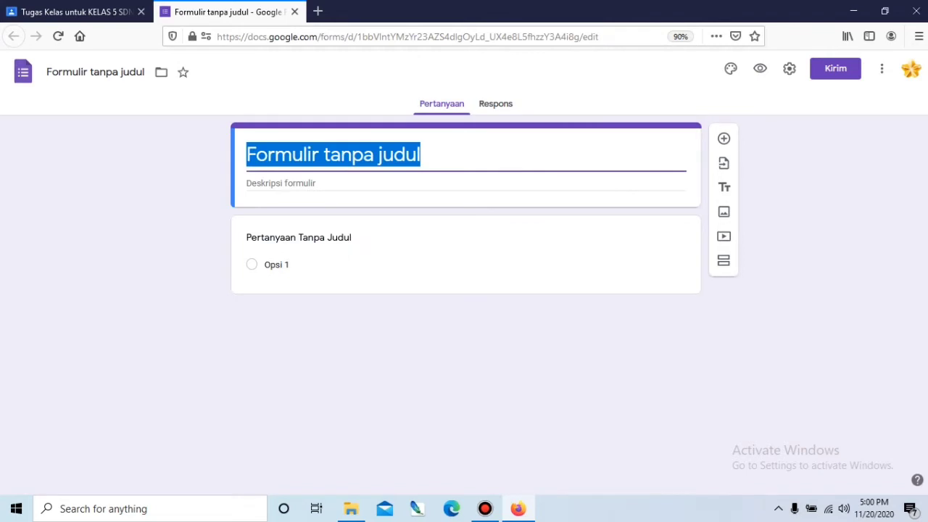
left_click(423, 156)
left_click_drag(423, 156, 246, 156)
type("P")
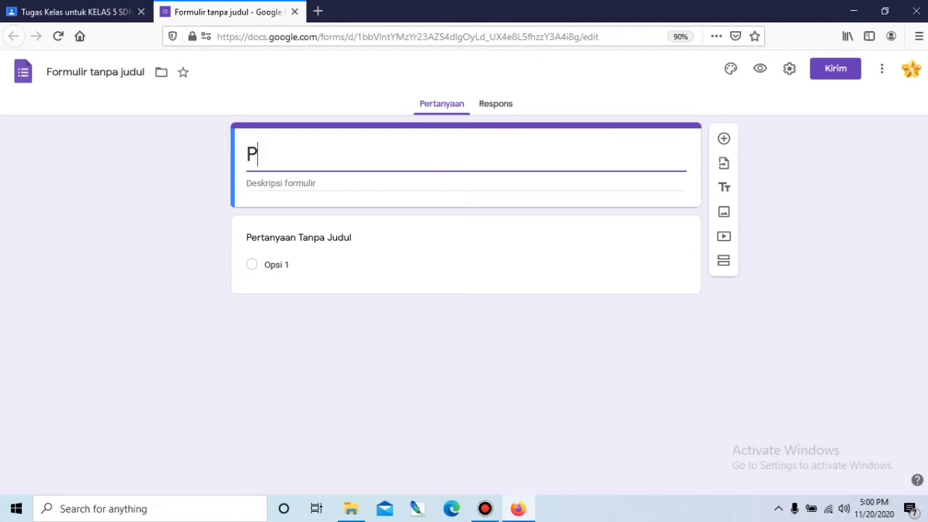
type("RESENSI")
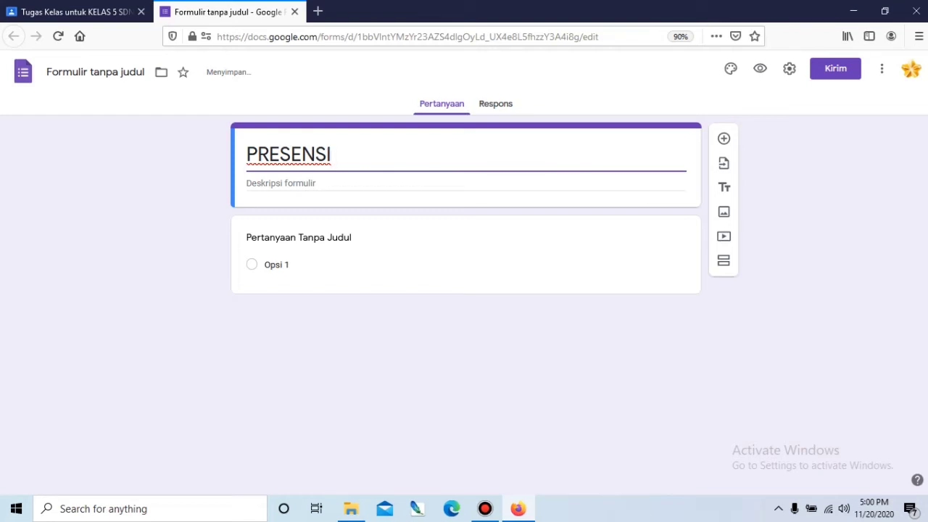
- Complete the form's title so that it reads PRESENSI 20 NOVEMBER 2020
type(" 11")
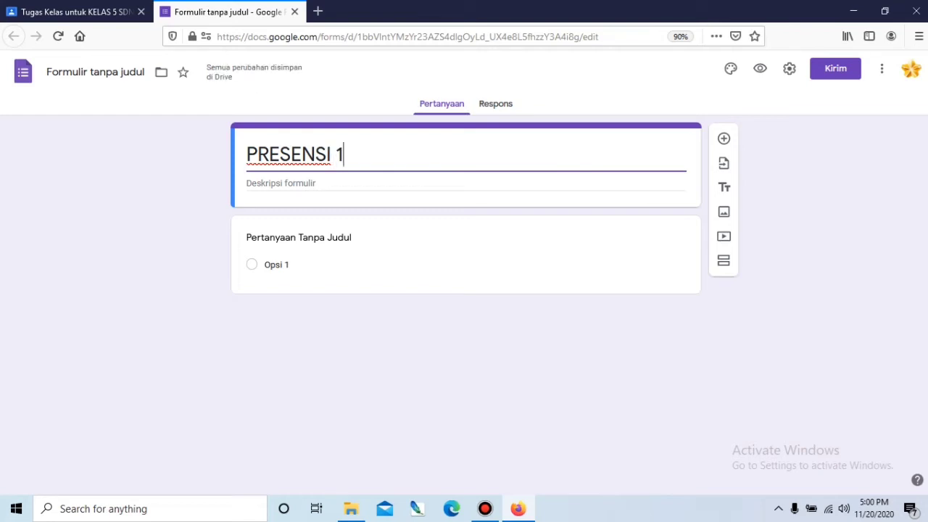
key("BackSpace")
key("BackSpace")
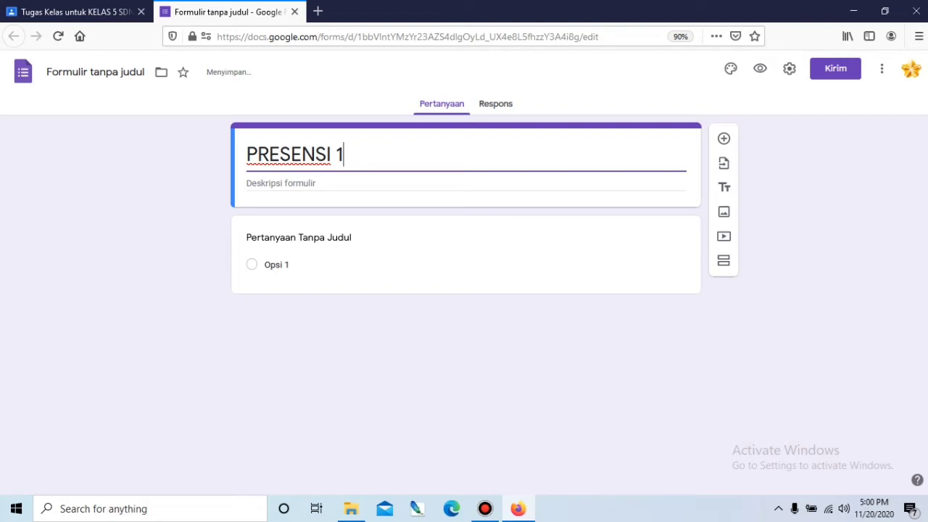
type("2")
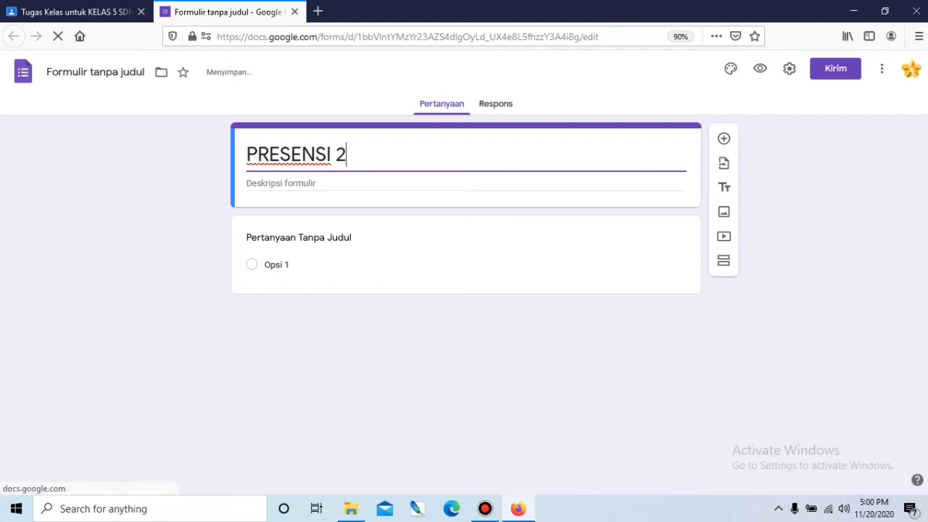
key("BackSpace")
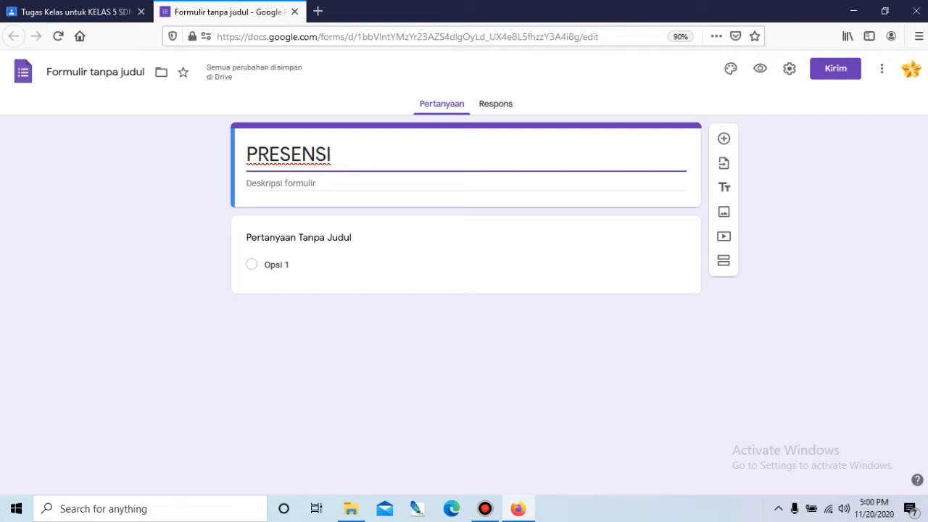
type("20")
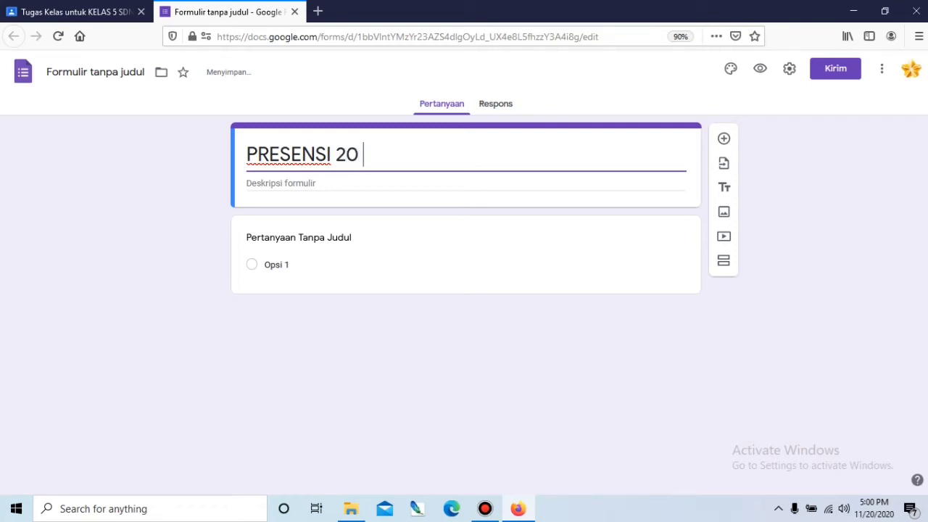
type(" NOVEM")
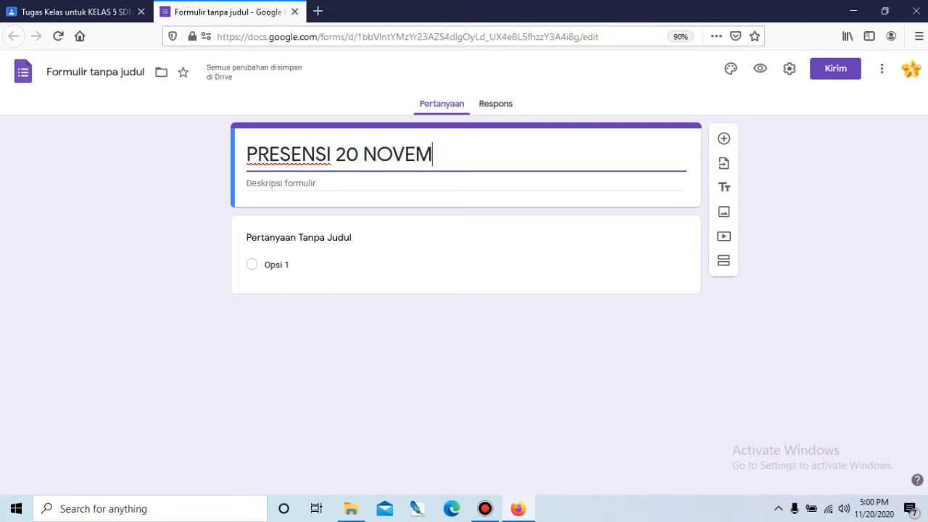
type("BER 2020")
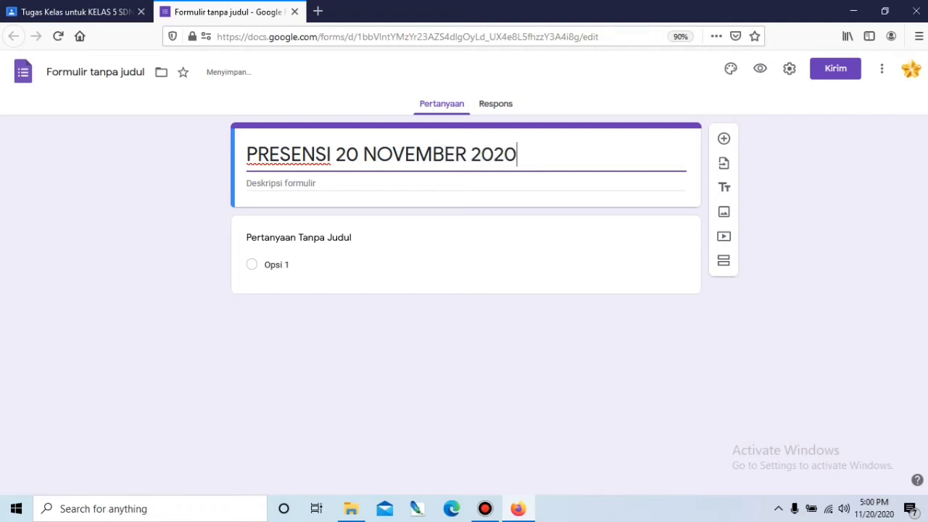
- Enter the form description SILAHKAN INI NAMA DAN NOMOR ABSEN and name the form file PRESENSI 20 NOVEMBER 2020
left_click(246, 182)
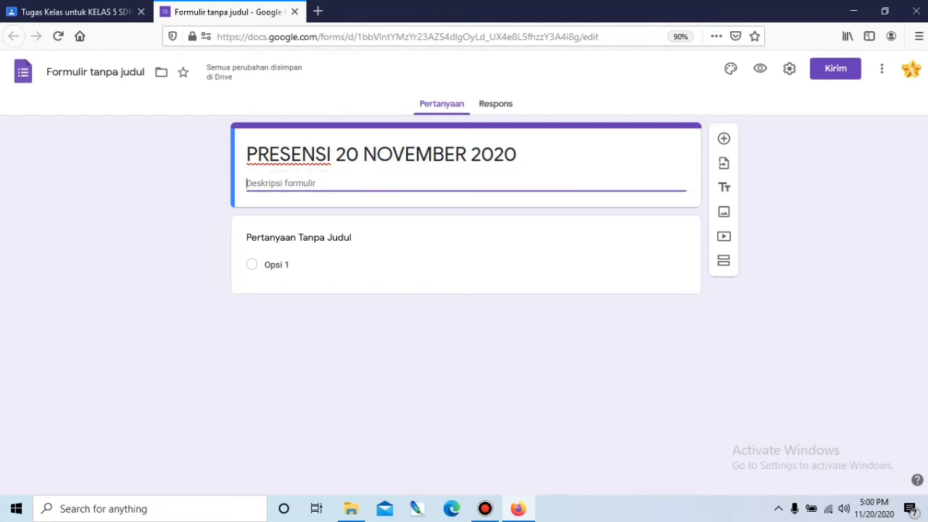
type("SILAHKAN")
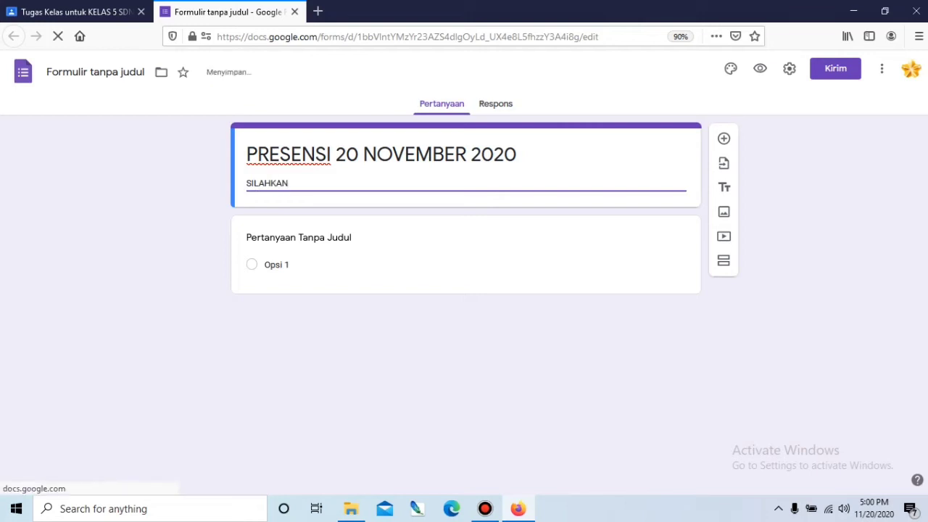
type(" INI ")
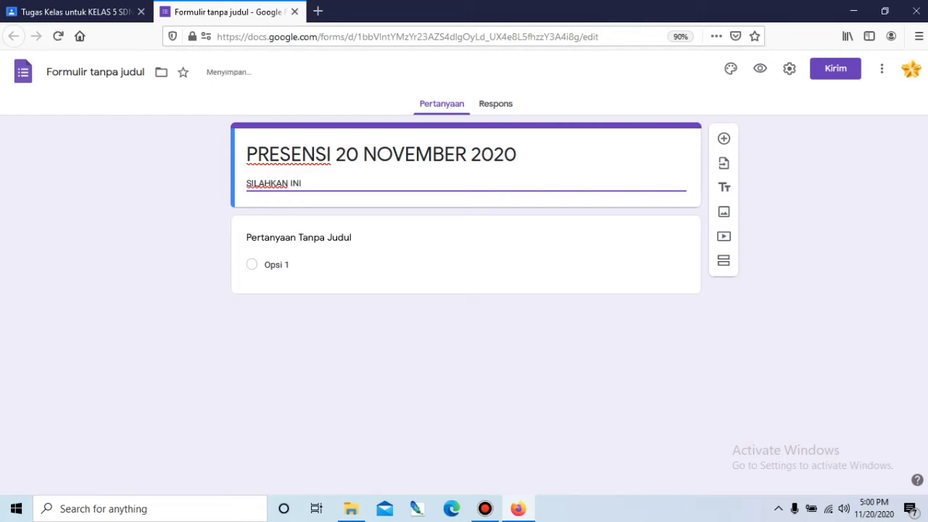
type("NAMA DAN NOMOR ")
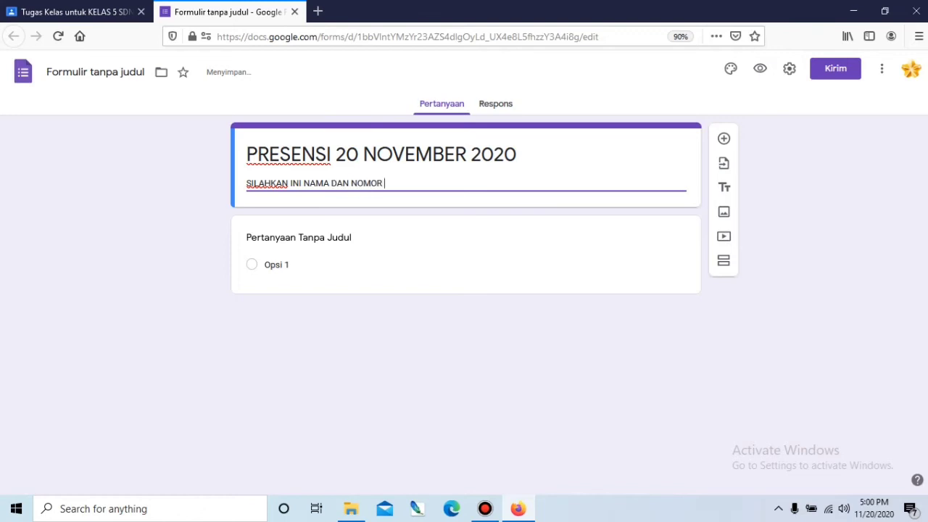
type("ABSE")
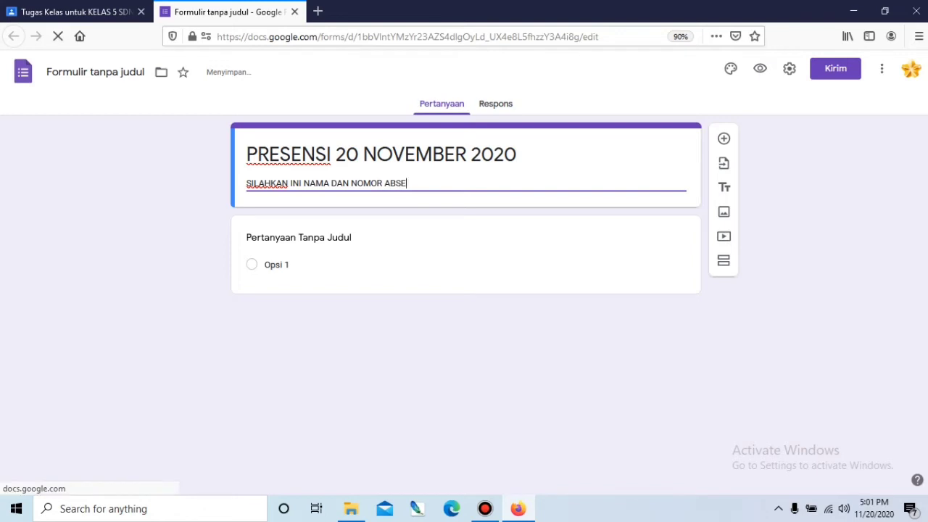
type("N")
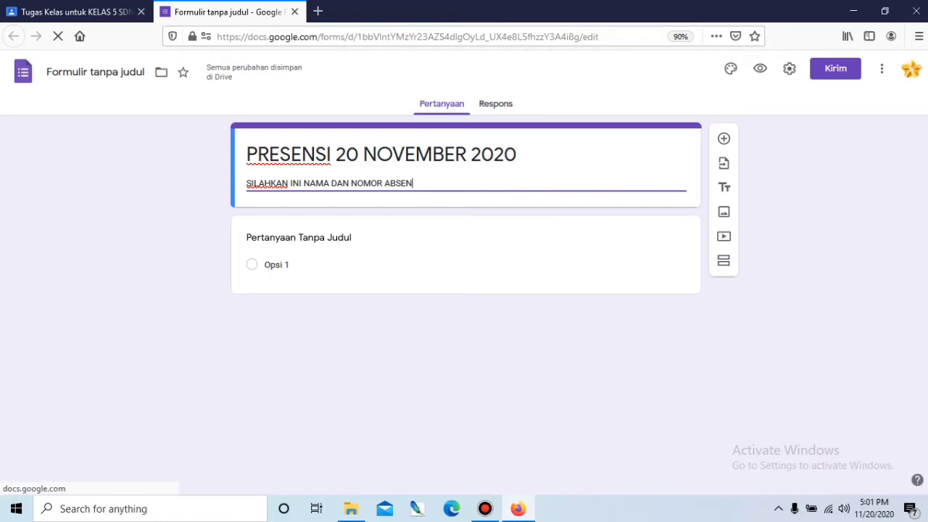
left_click(122, 71)
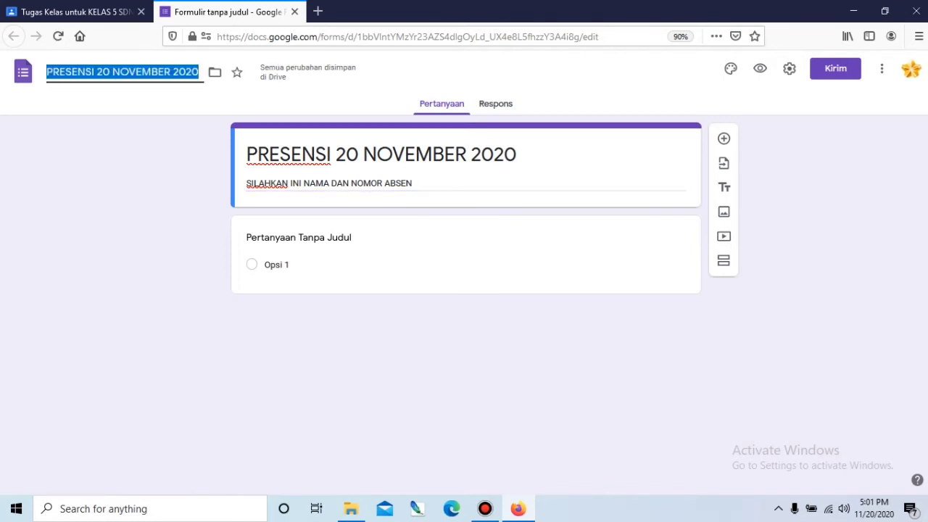
key("Return")
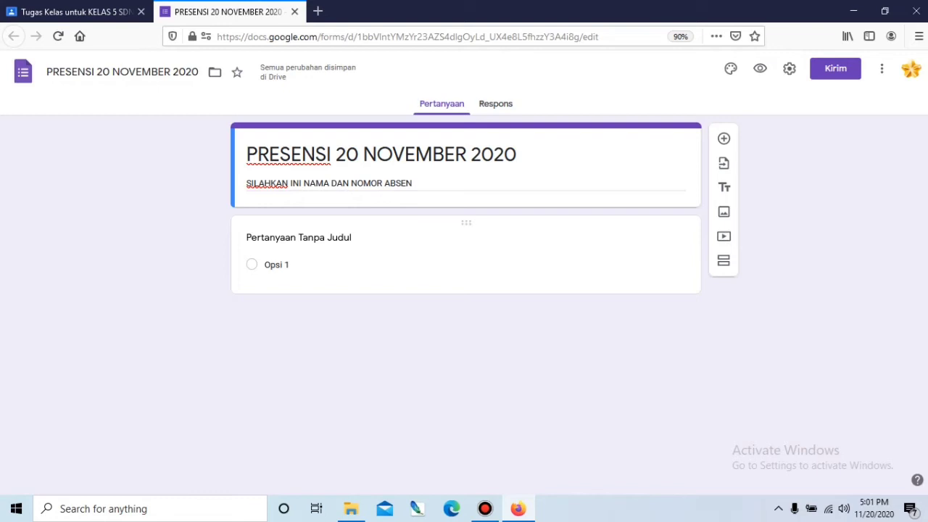
- Turn the untitled question into a required short-answer (Jawaban singkat) question titled NAMA
left_click(299, 238)
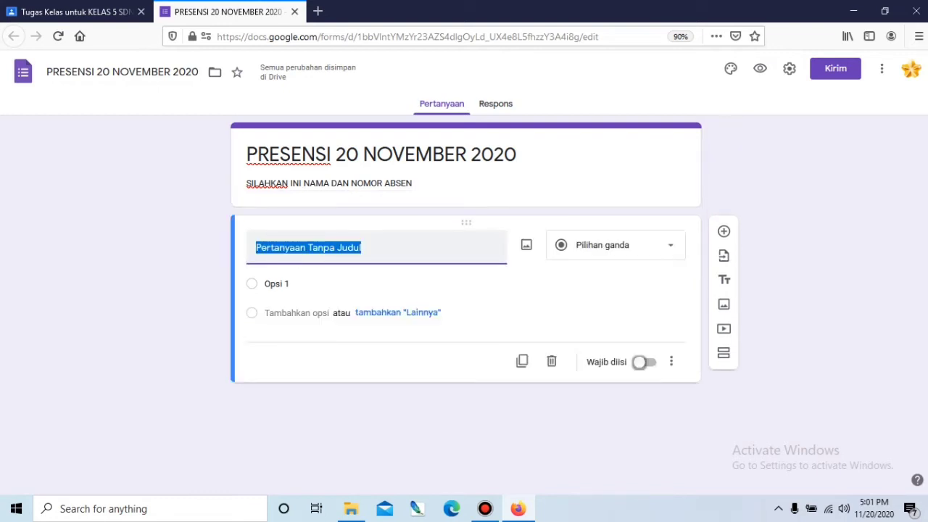
type("NAMA")
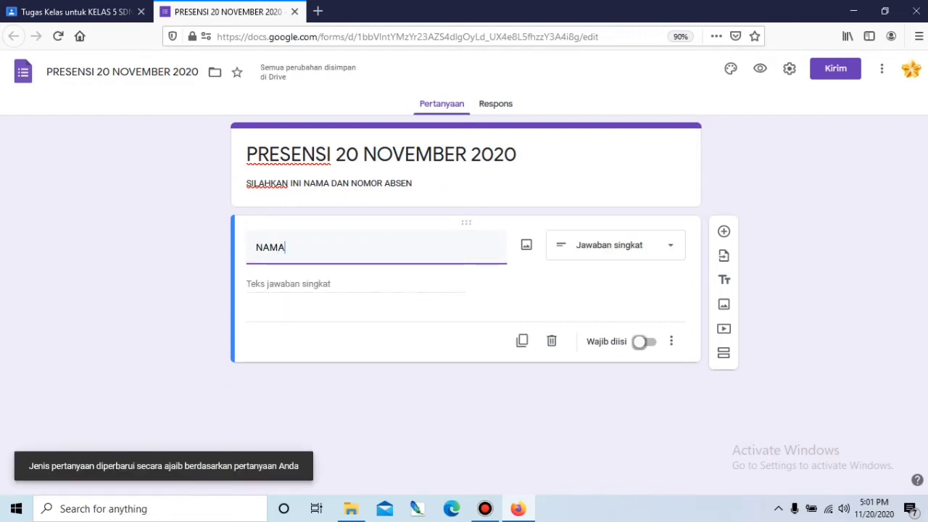
left_click(616, 246)
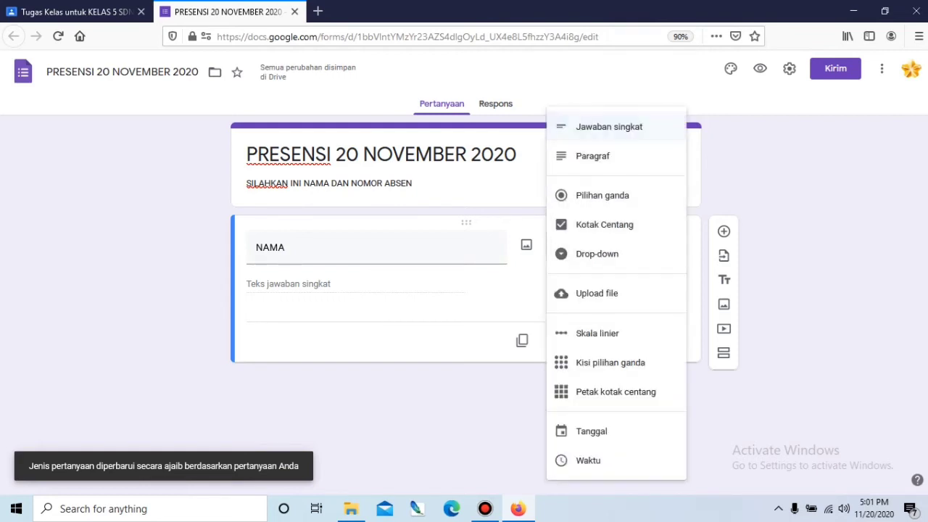
left_click(586, 126)
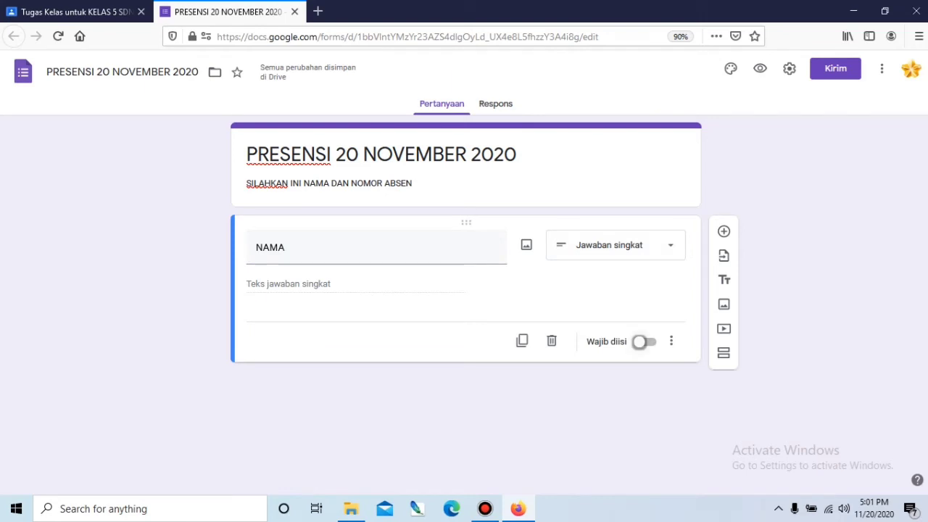
left_click(642, 341)
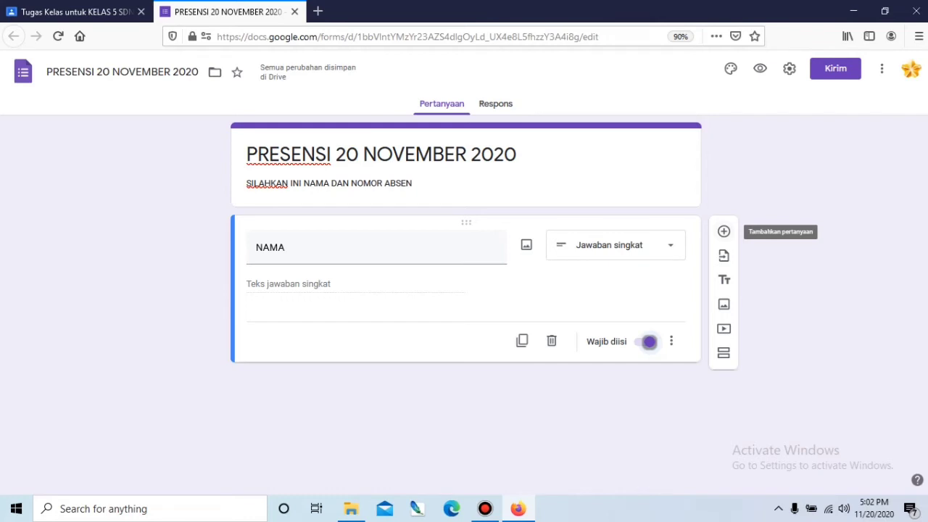
- Add a second question below NAMA and title it NOMOR ABSEN
left_click(724, 232)
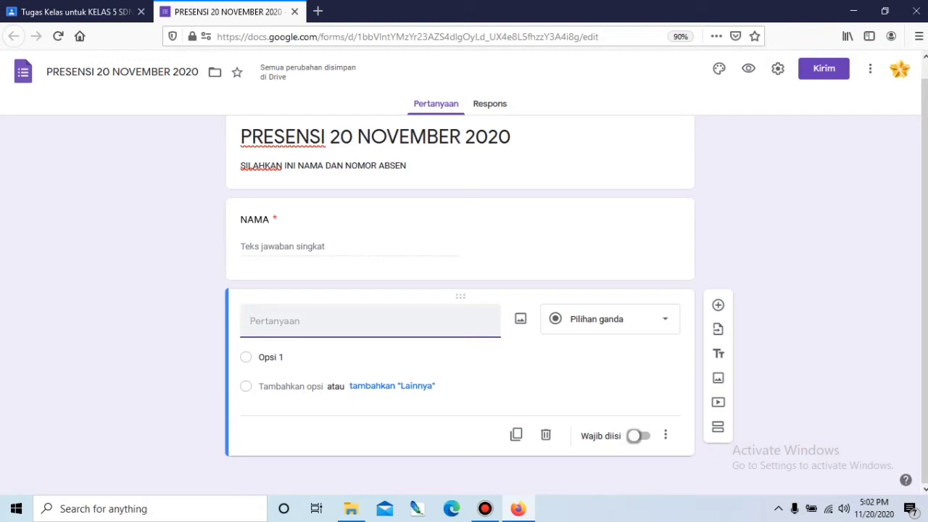
type("NO")
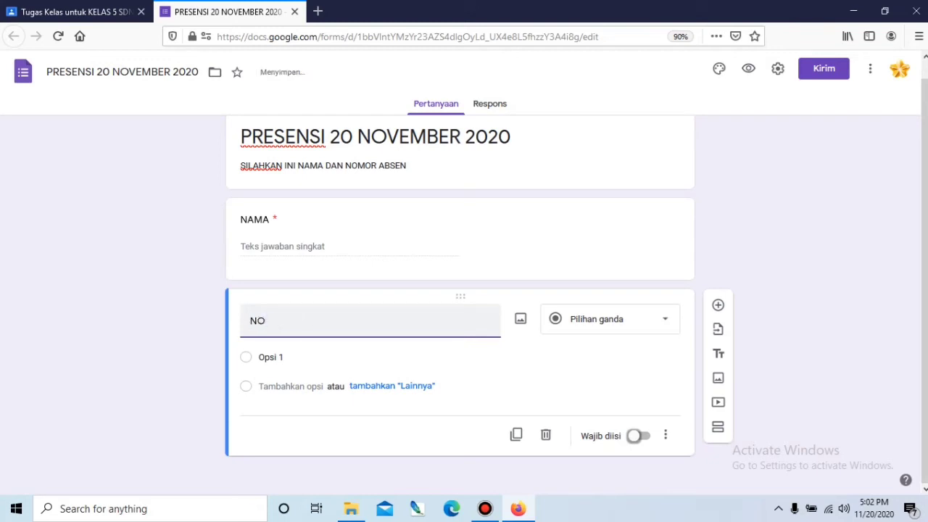
type(" ABSEN")
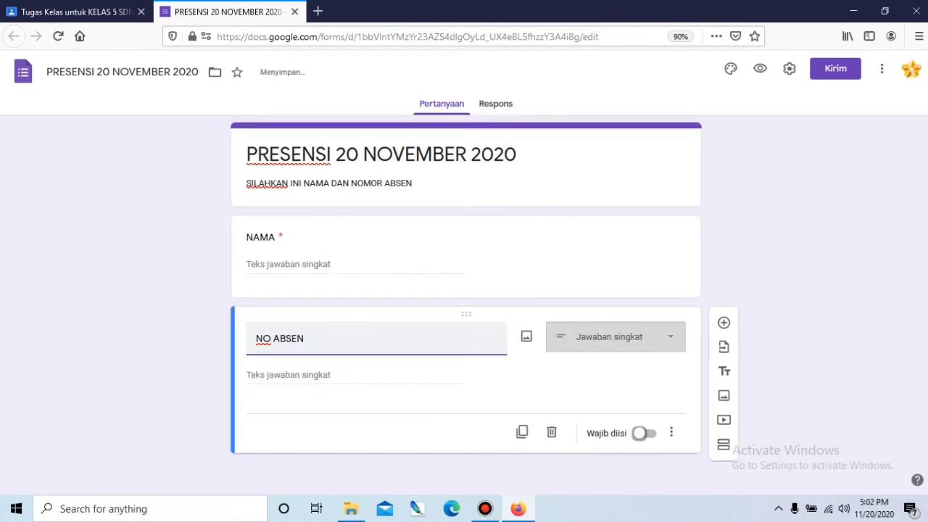
left_click(271, 338)
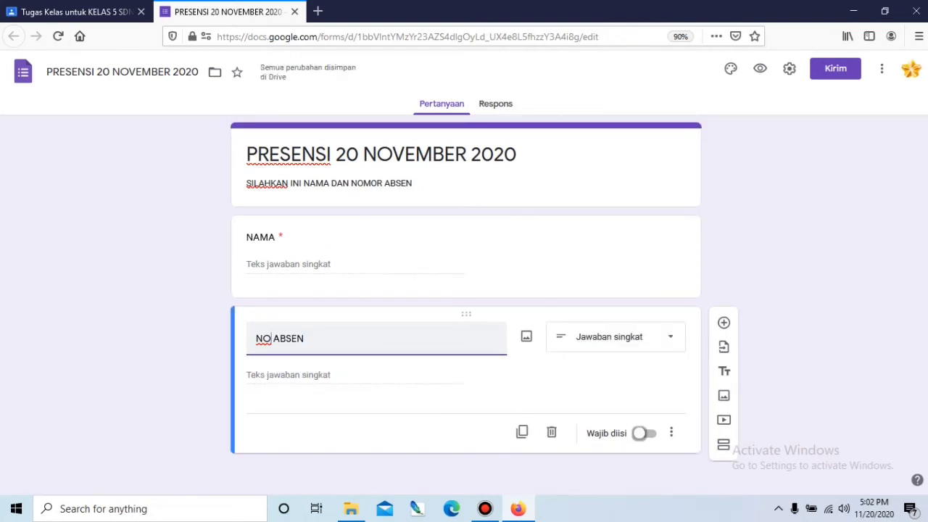
type("MOR")
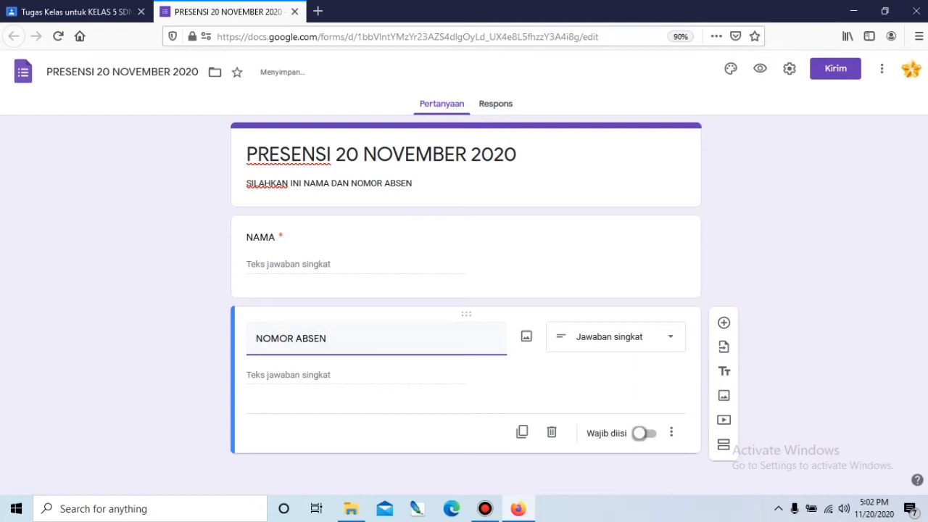
- Make the NOMOR ABSEN question required and set its type to multiple choice (Pilihan ganda)
left_click(616, 337)
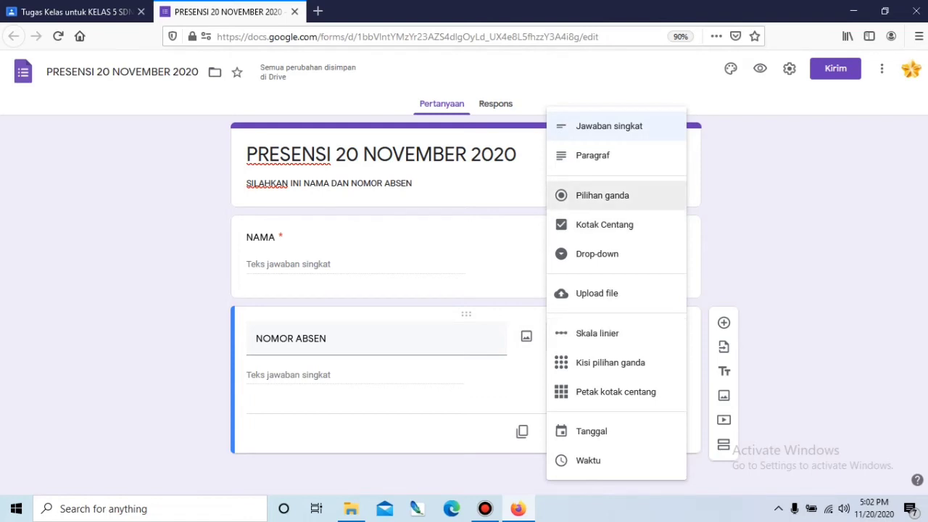
key("Escape")
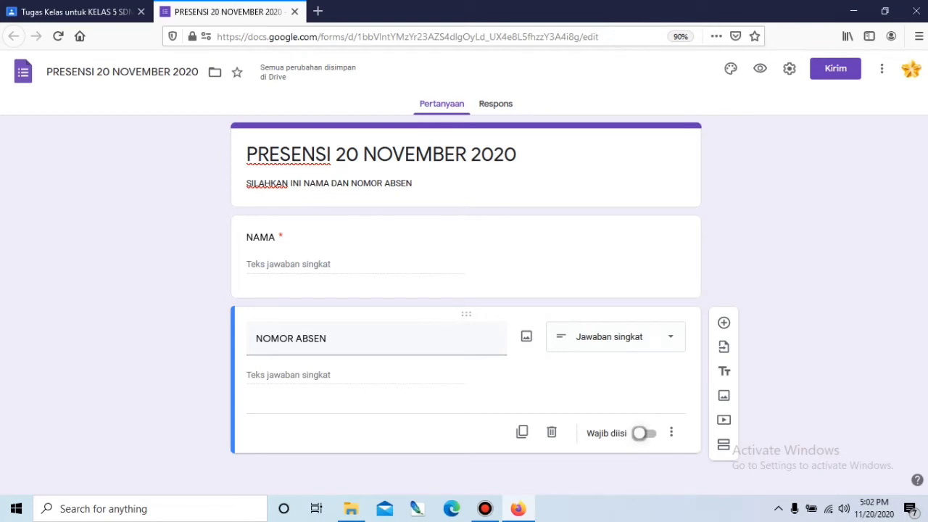
left_click(644, 433)
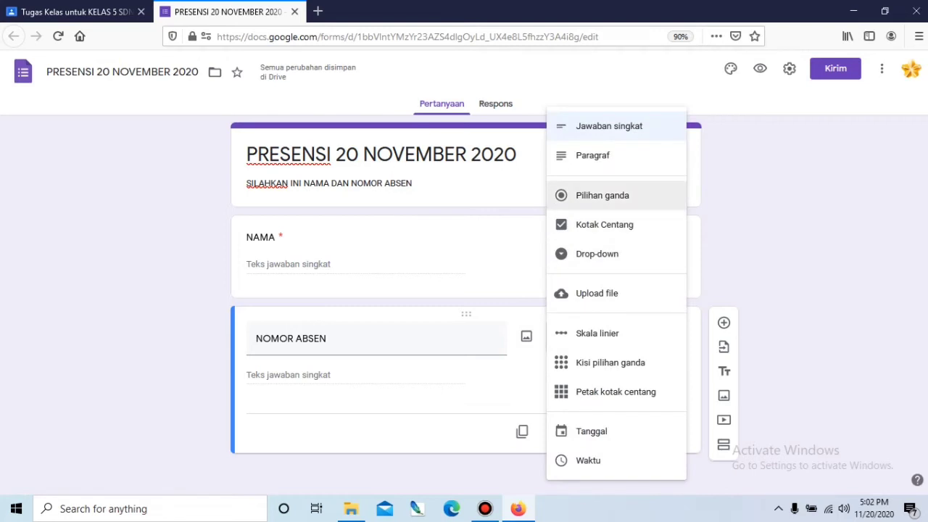
left_click(631, 196)
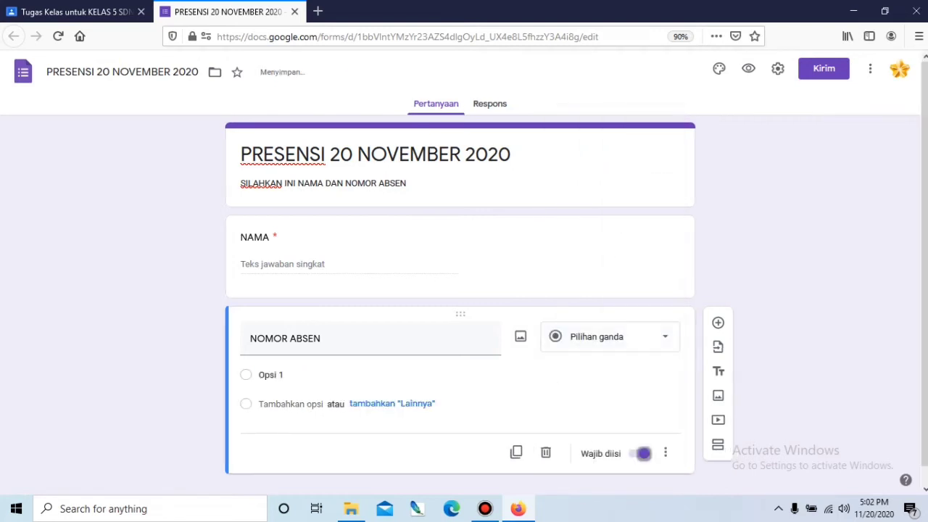
- Enter 1, 2, 3, 4 and 5 as the answer options of the NOMOR ABSEN question
left_click(270, 375)
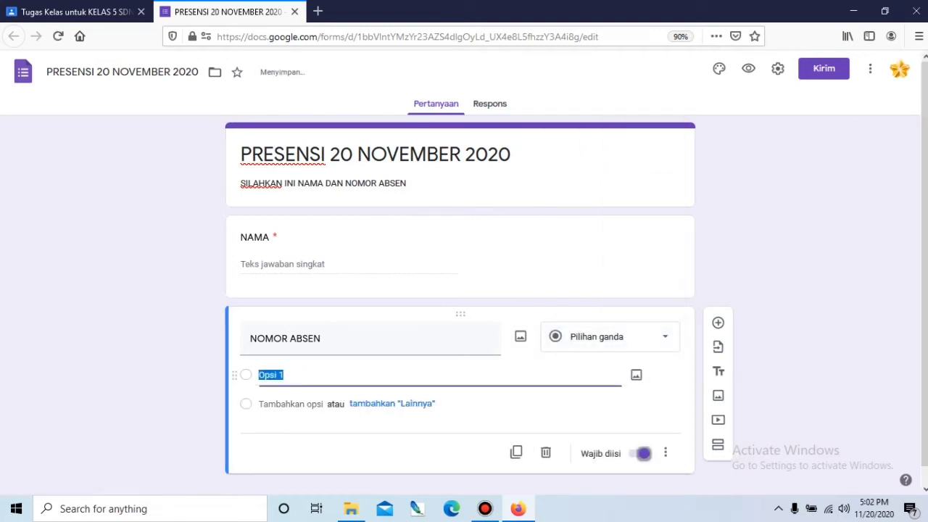
type("1")
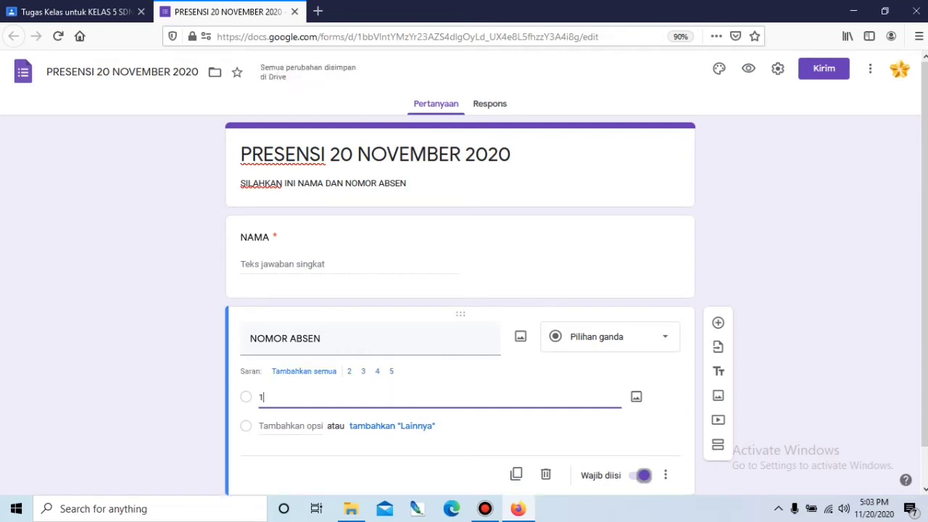
left_click(290, 425)
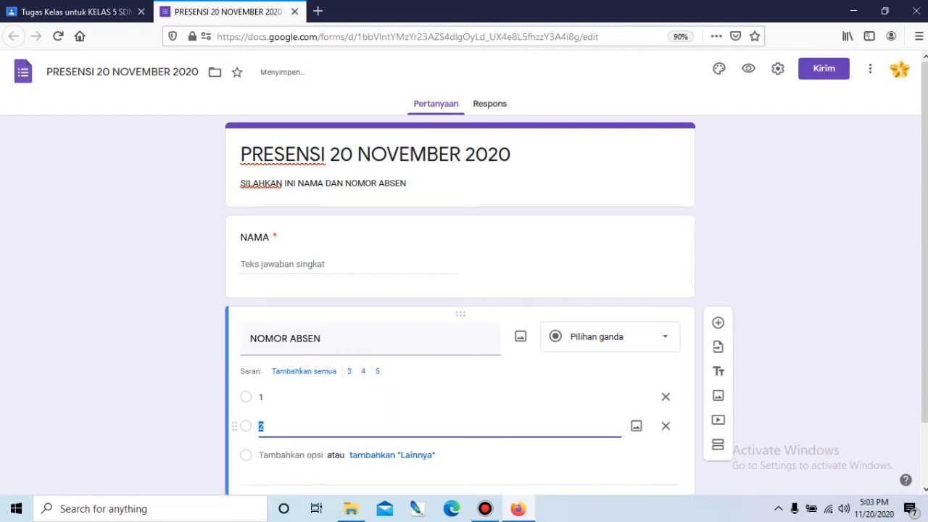
type("2")
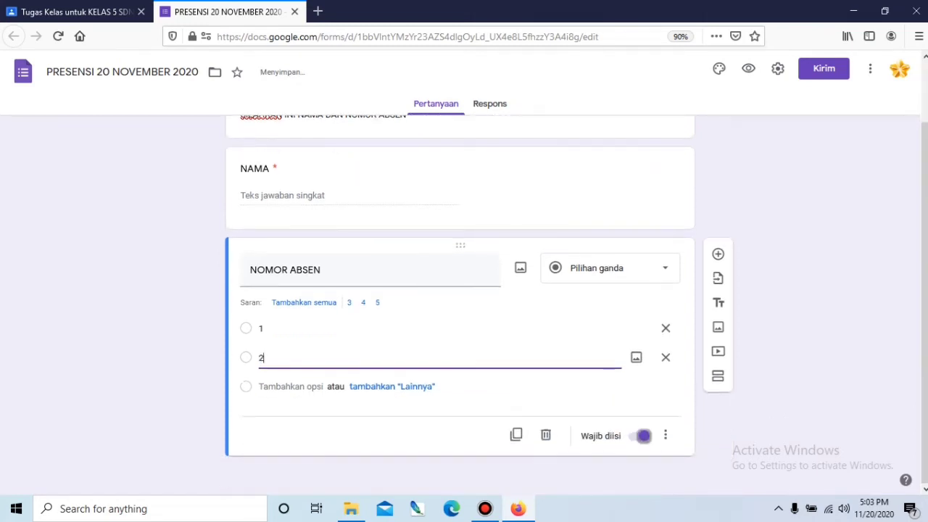
key("Return")
type("3")
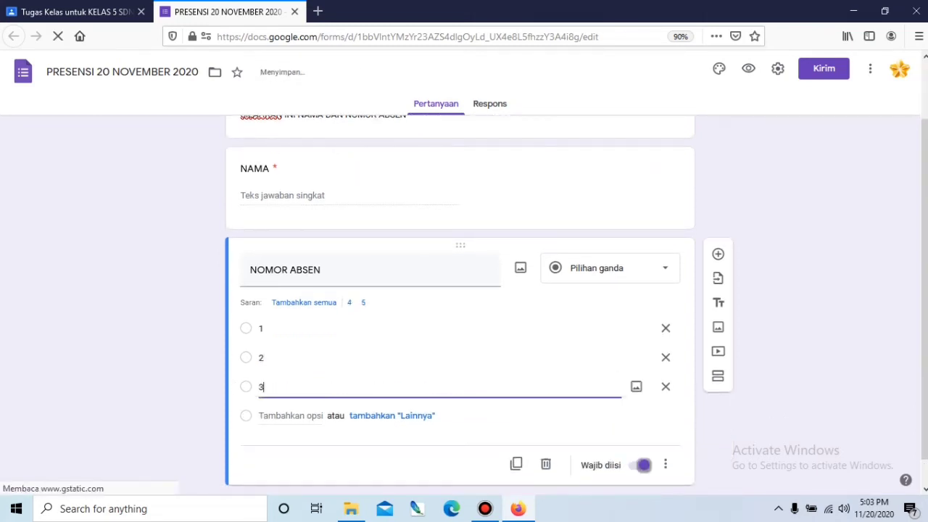
key("Return")
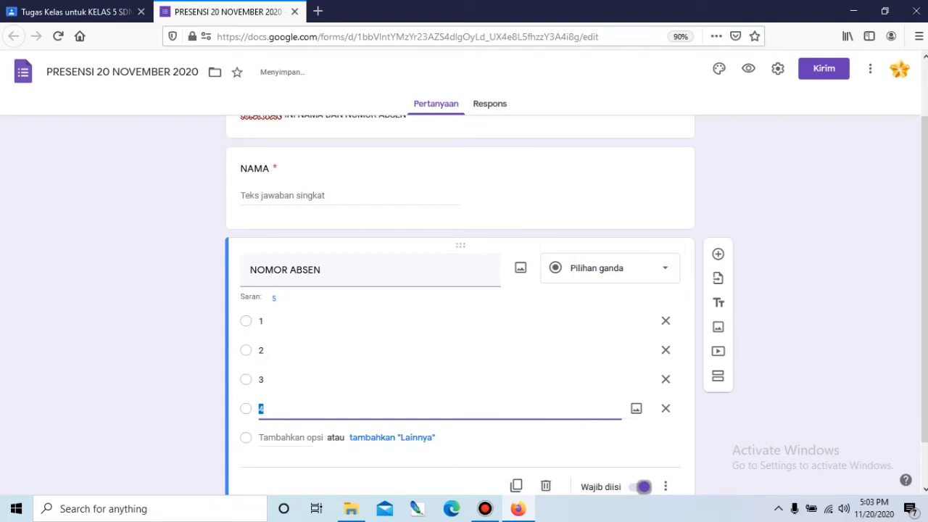
key("Return")
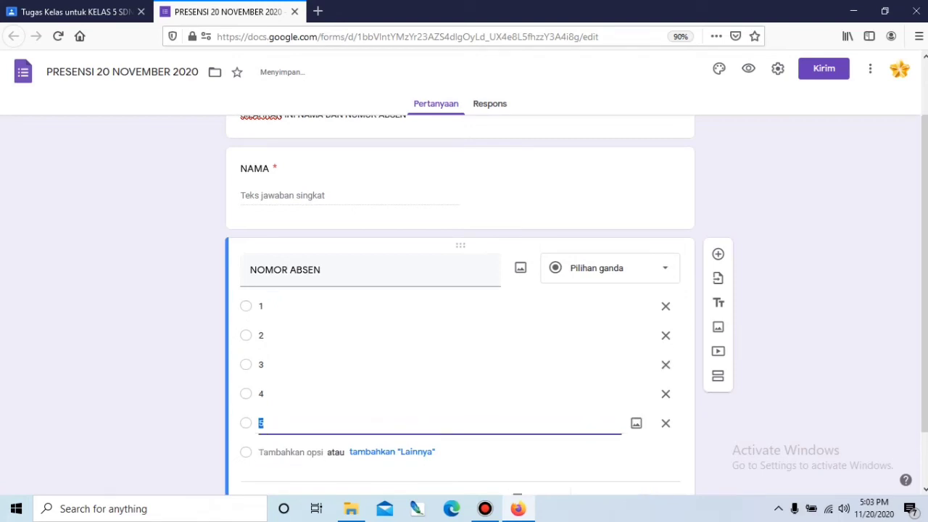
- Add two more options below option 5 of the NOMOR ABSEN question and label them 6 and 7
key("Return")
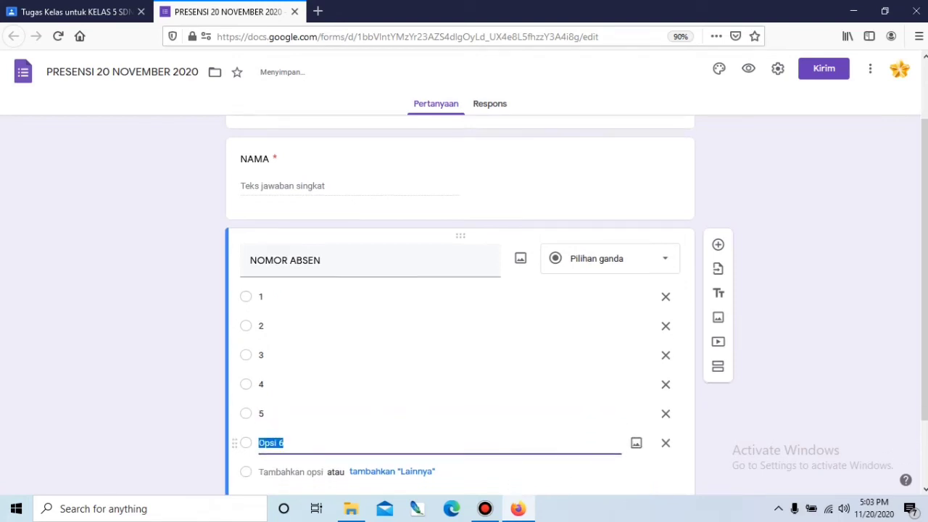
key("Tab")
key("Return")
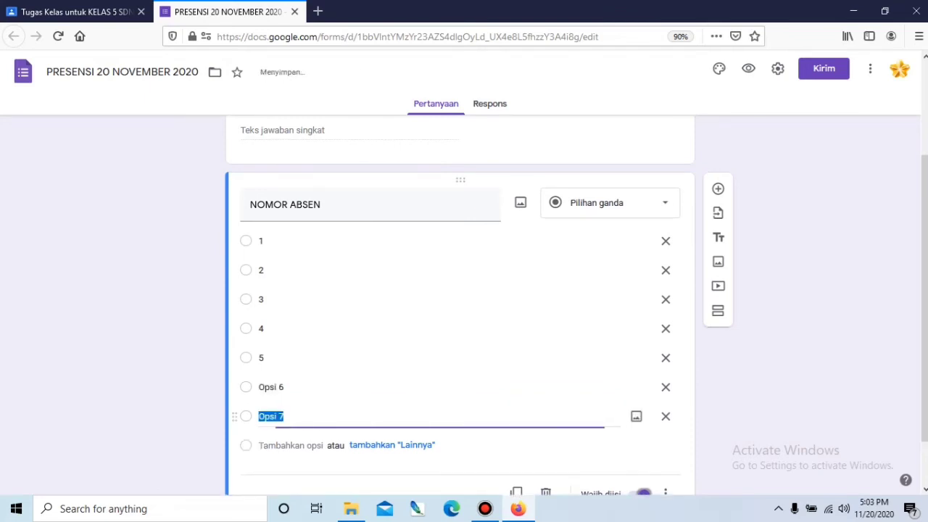
key("Up")
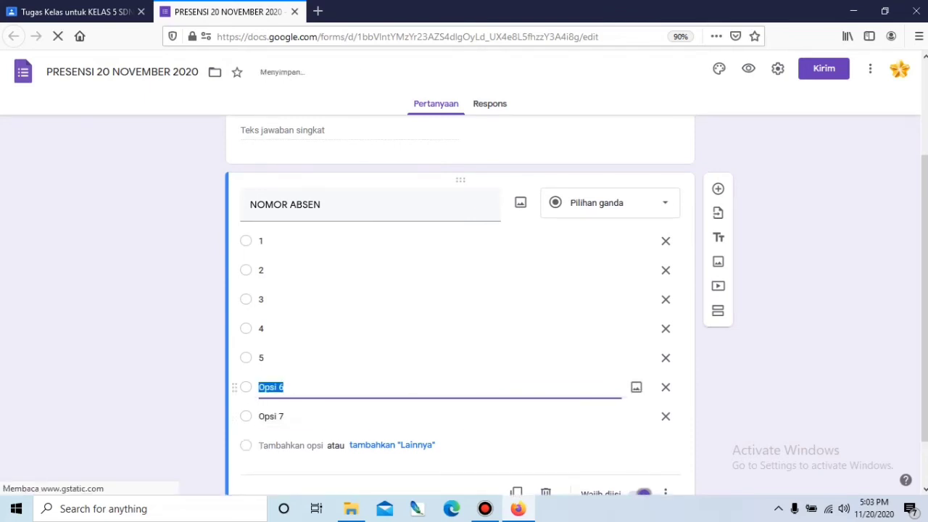
left_click(283, 387)
left_click_drag(278, 387, 258, 387)
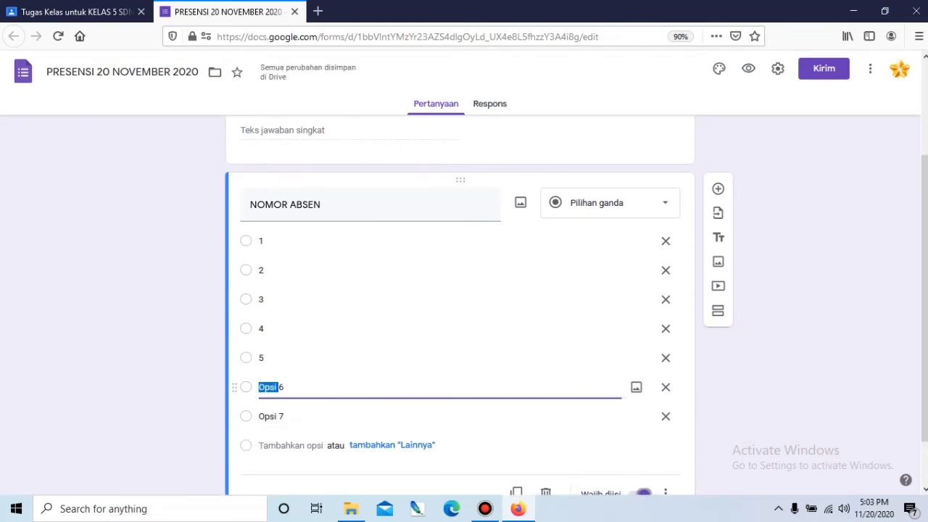
key("BackSpace")
key("Down")
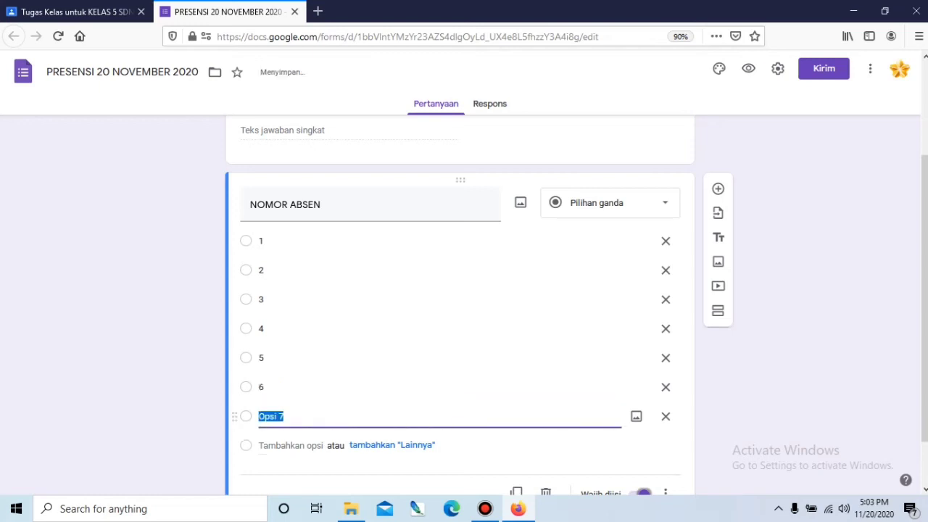
left_click(279, 416)
left_click_drag(280, 417, 259, 416)
key("BackSpace")
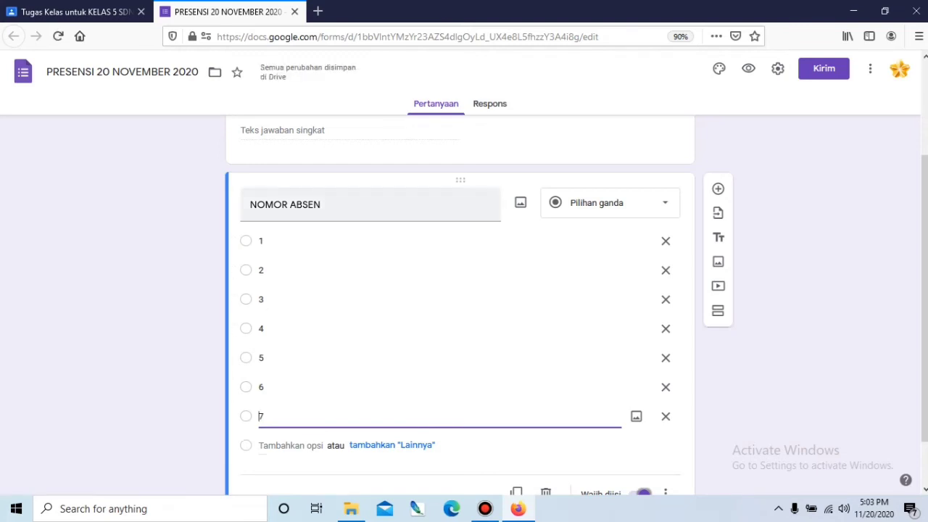
- Replace the title of the multiple-choice question NOMOR ABSEN with KELAS
left_click(290, 205)
left_click(290, 204)
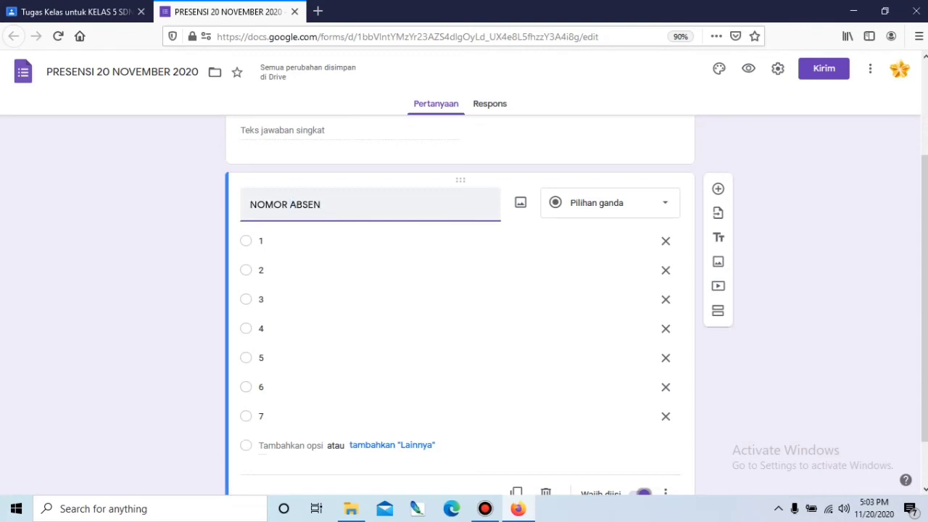
left_click_drag(290, 204, 250, 204)
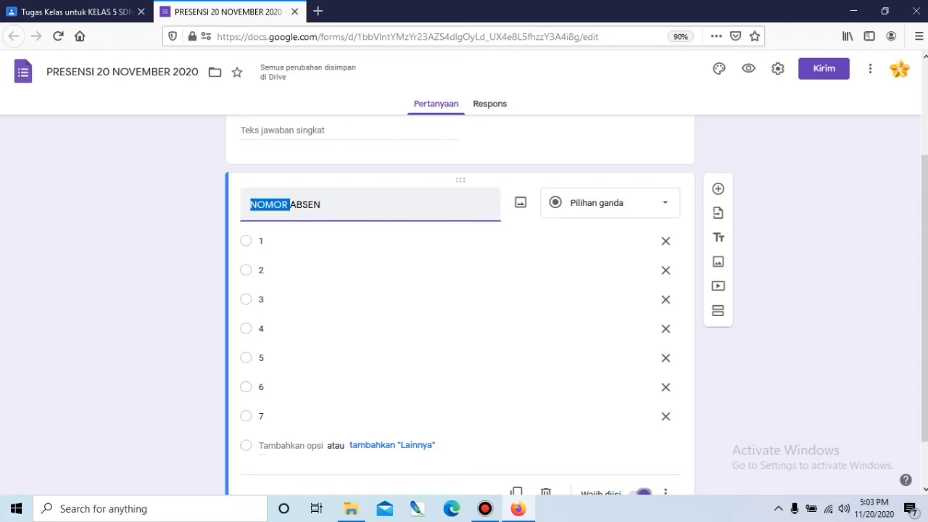
left_click_drag(323, 205, 249, 204)
type("KELAS")
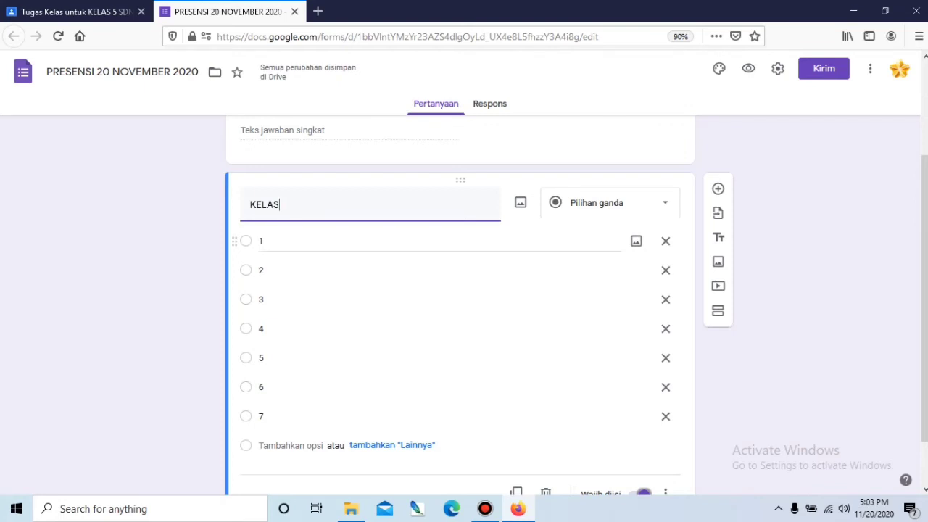
- Delete options 3, 4, 5, 6 and 7 from the KELAS question
left_click(290, 240)
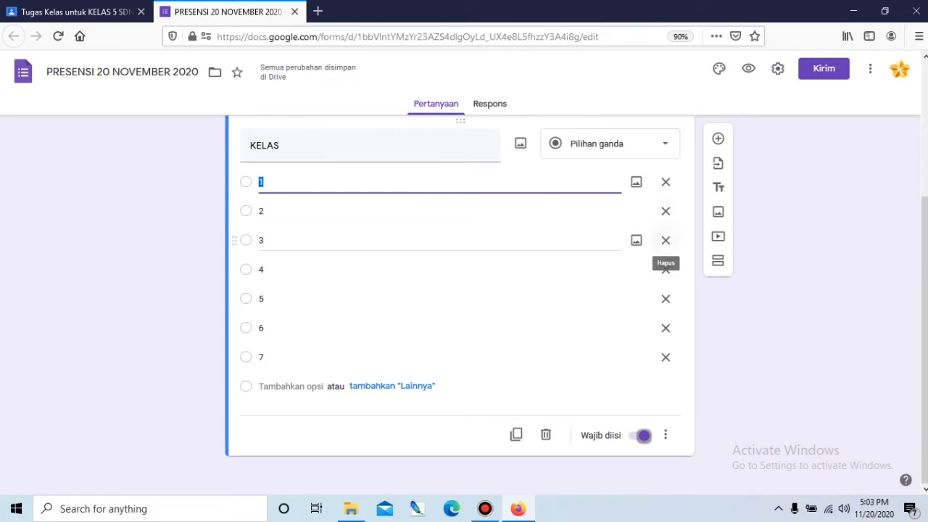
left_click(665, 240)
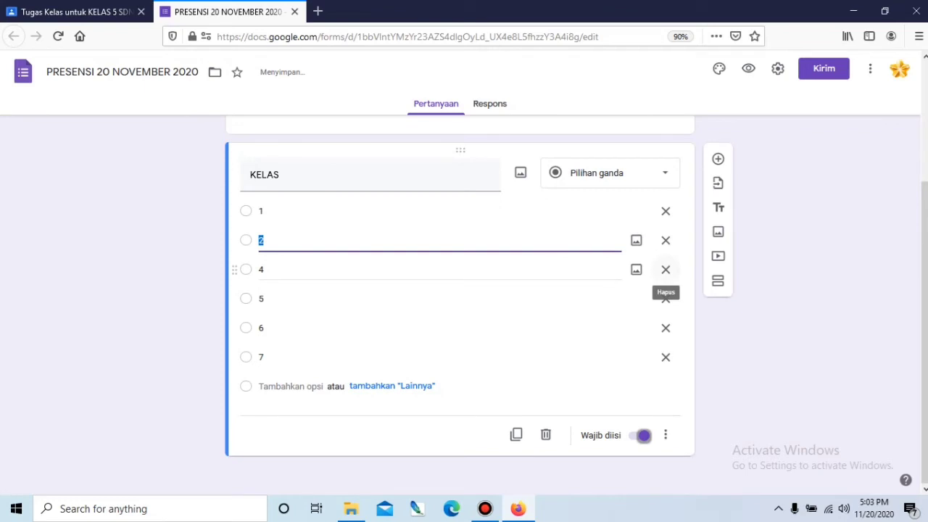
left_click(665, 269)
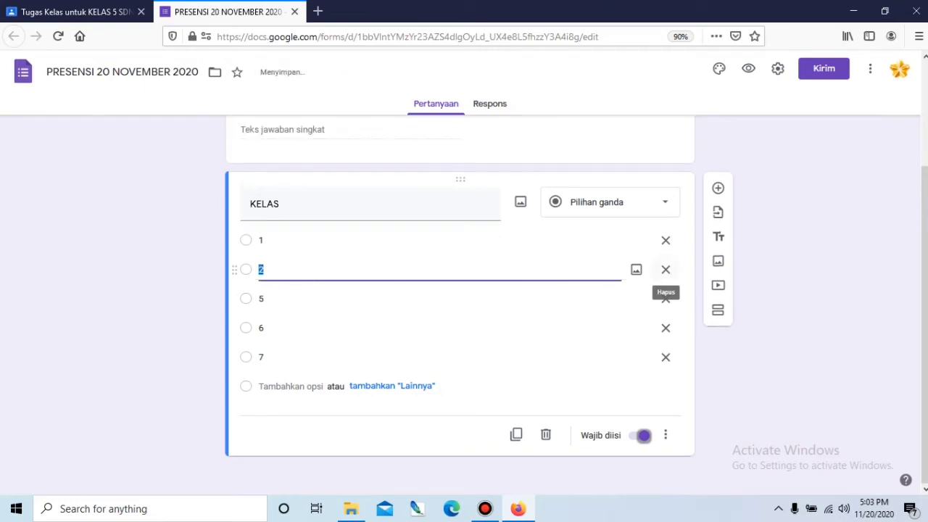
left_click(666, 298)
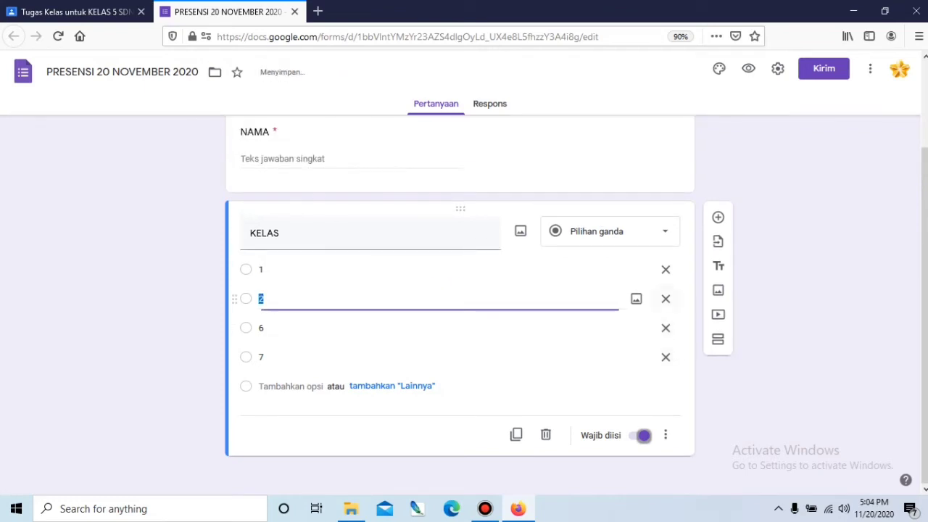
left_click(666, 328)
left_click(666, 356)
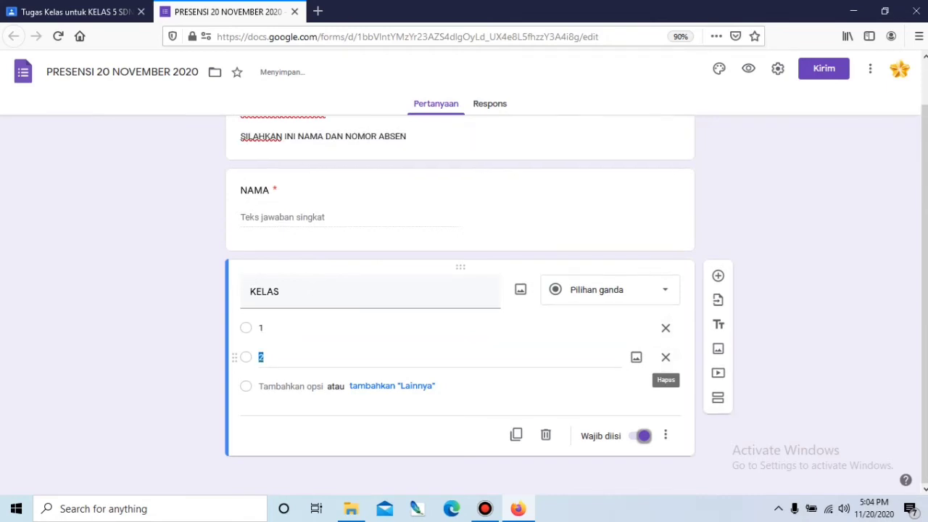
- Change the answer options of the KELAS question to 5A and 5B
left_click(435, 328)
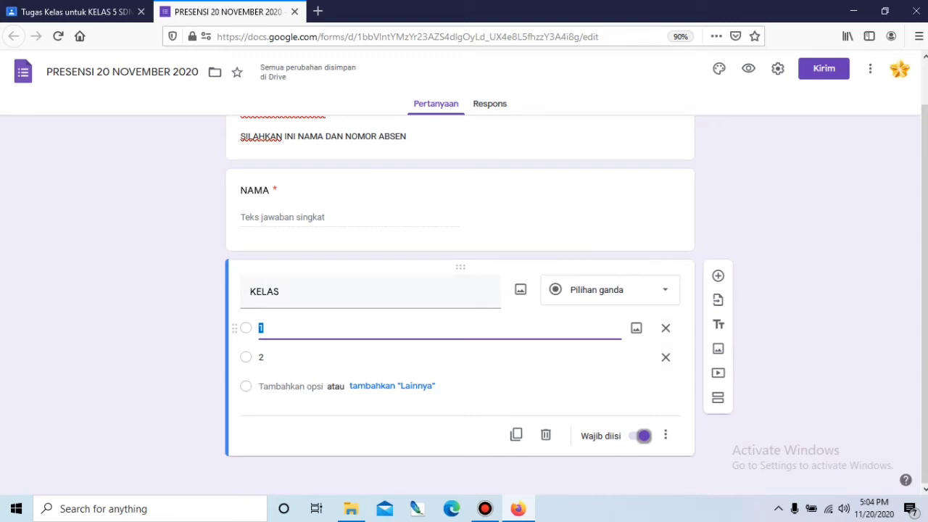
type("5A")
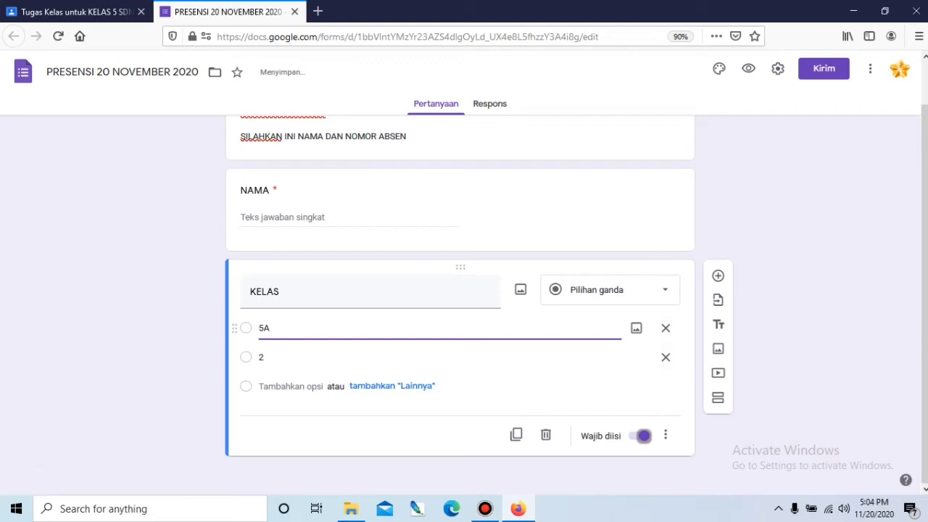
key("Return")
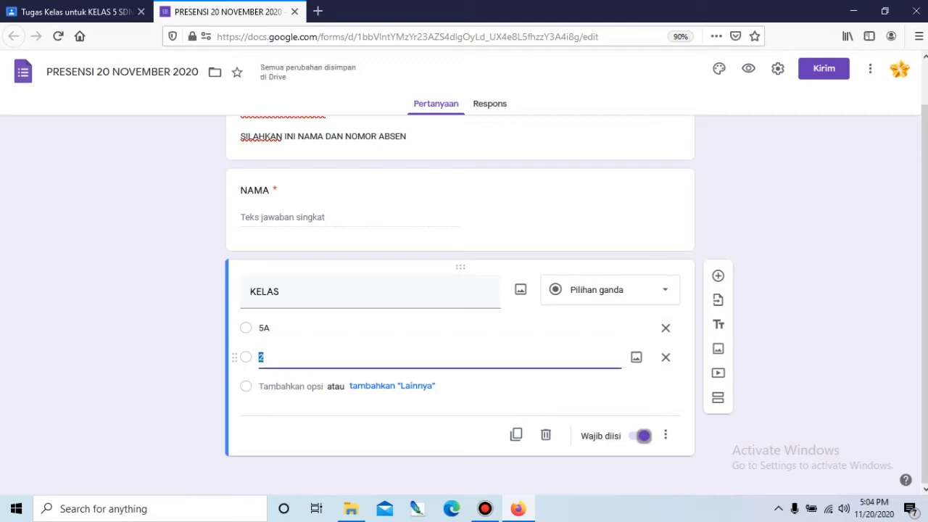
type("5B")
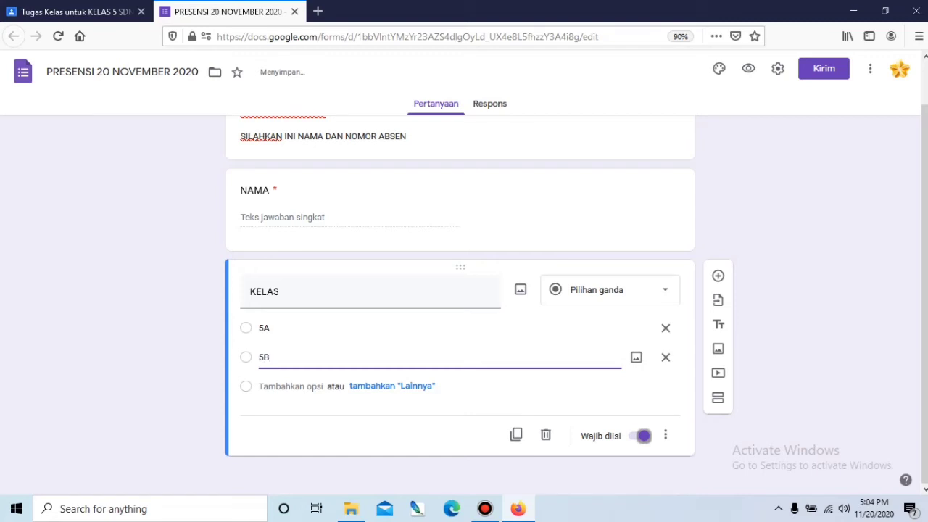
- Add a required short-answer (Jawaban singkat) question titled NOMOR ABSEN below the KELAS question
left_click(718, 275)
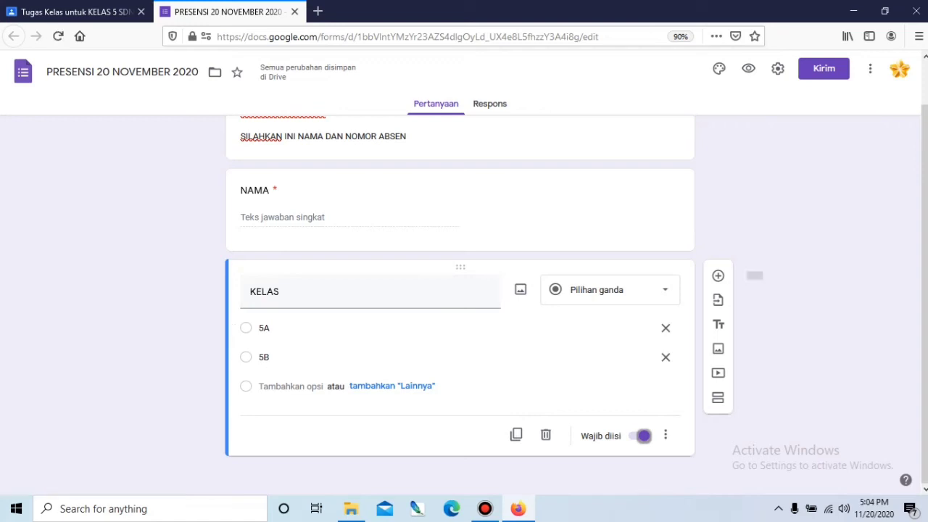
left_click(718, 276)
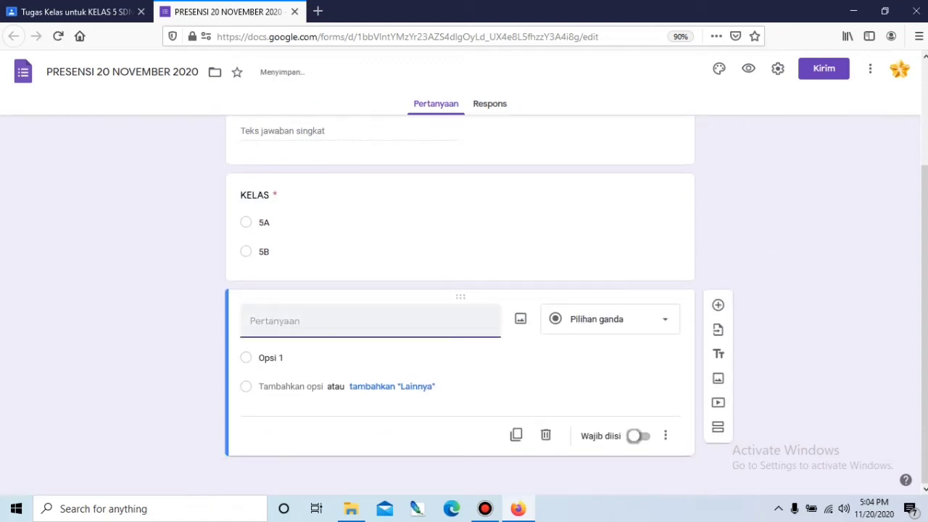
type("NO")
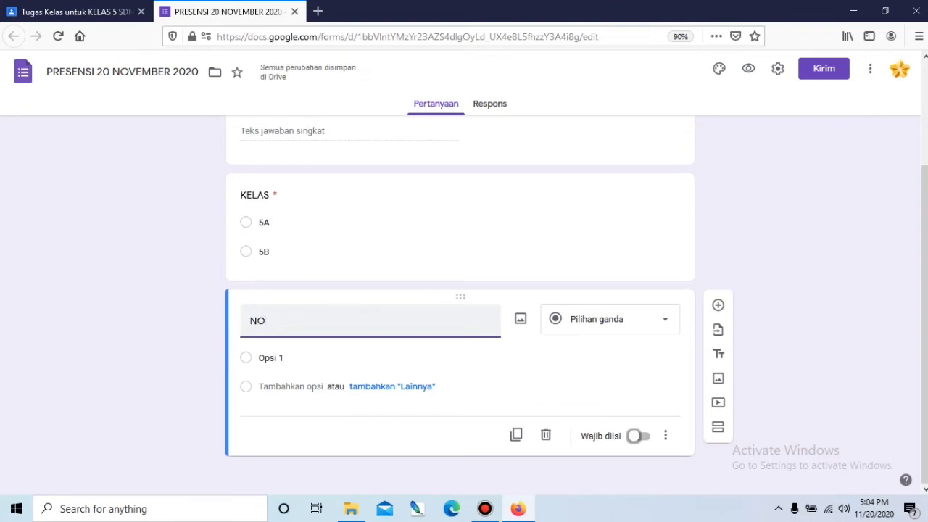
type("MOR ABSEN")
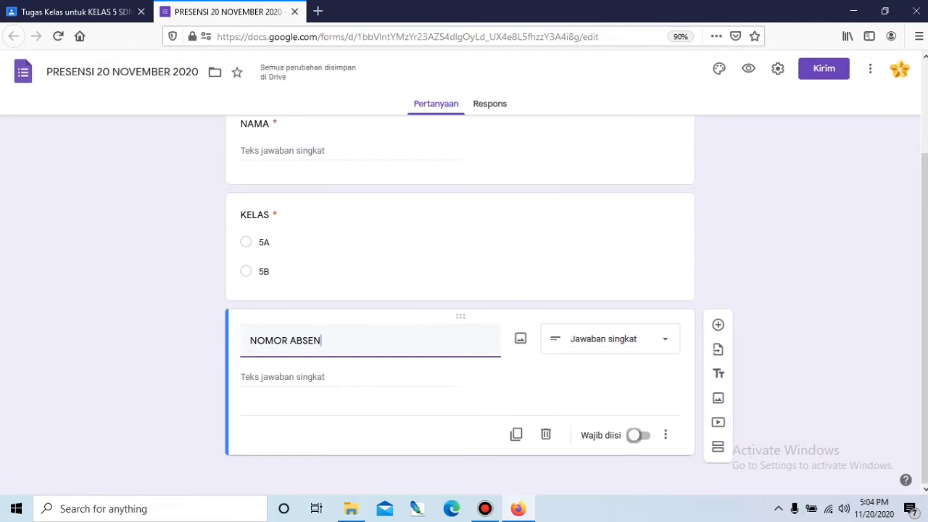
left_click(638, 435)
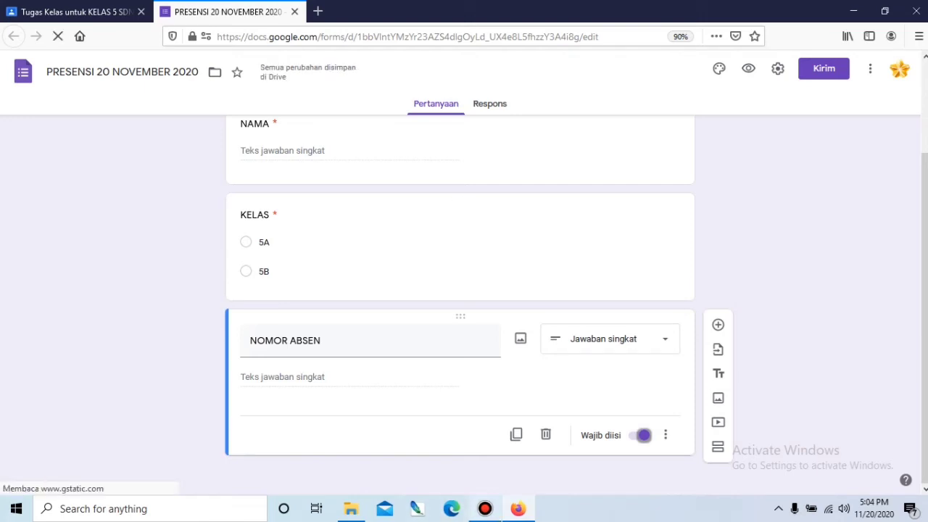
left_click(485, 508)
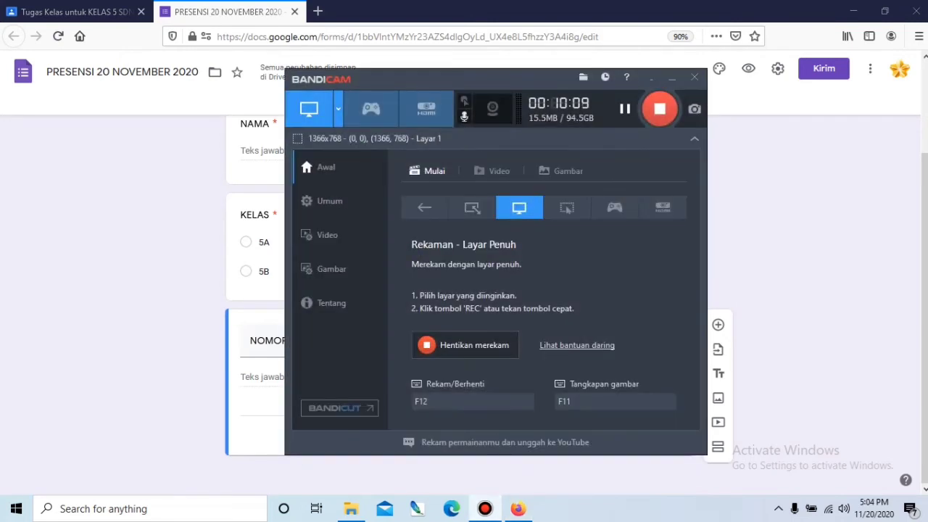
left_click(672, 77)
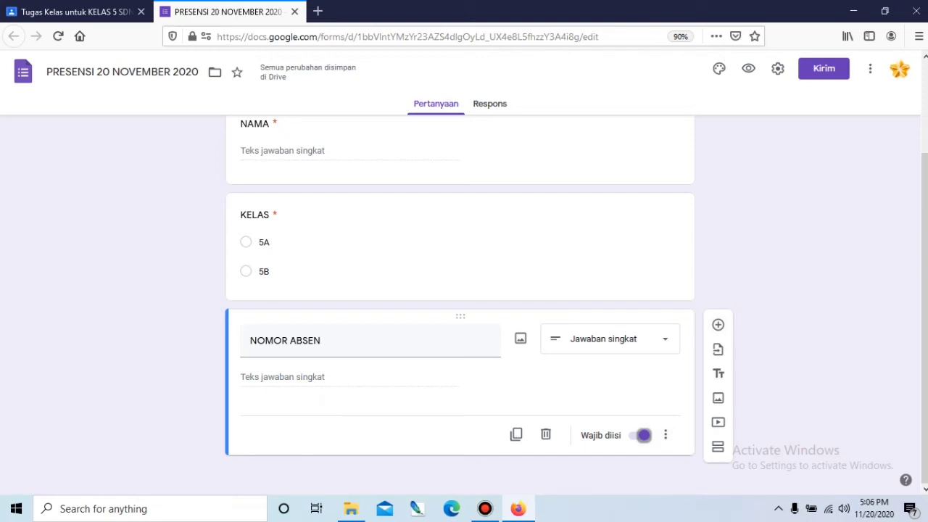
- Set the form's theme colour to orange (Oranye #ff9800)
scroll(460, 304, "up", 3)
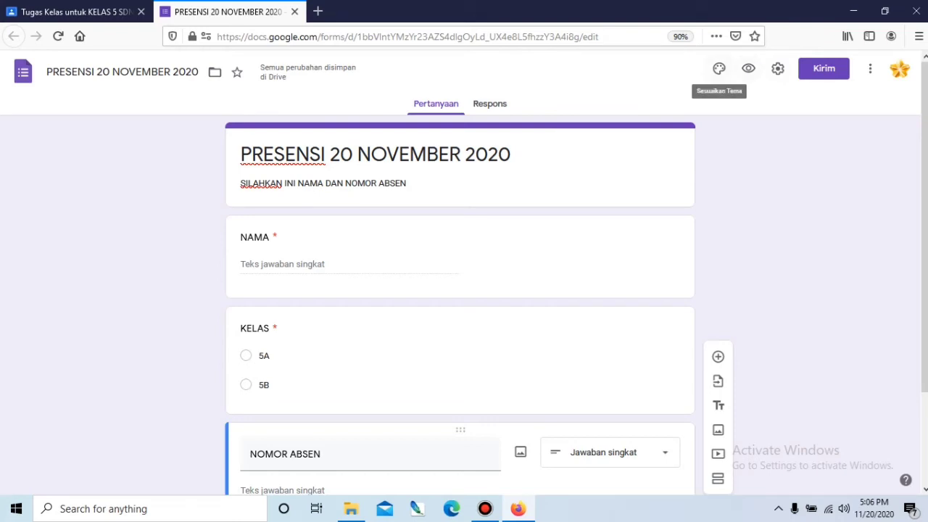
left_click(719, 68)
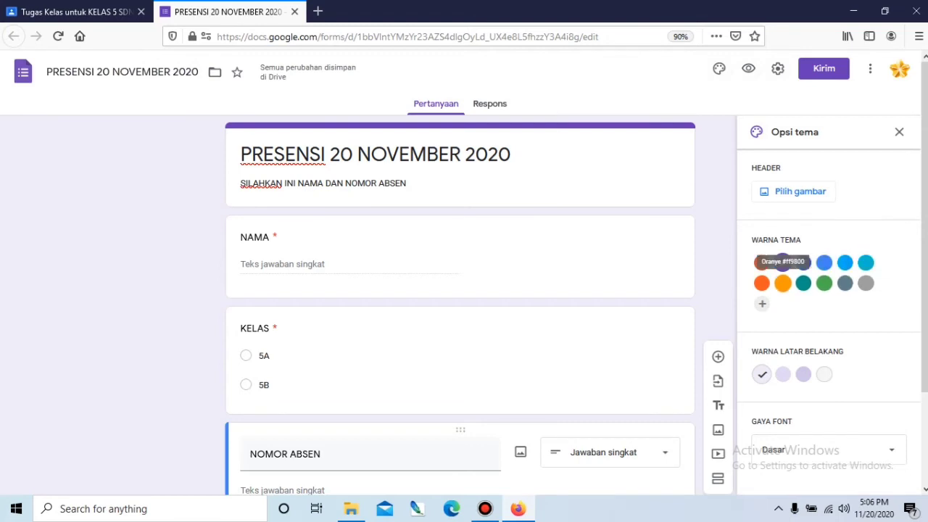
left_click(783, 283)
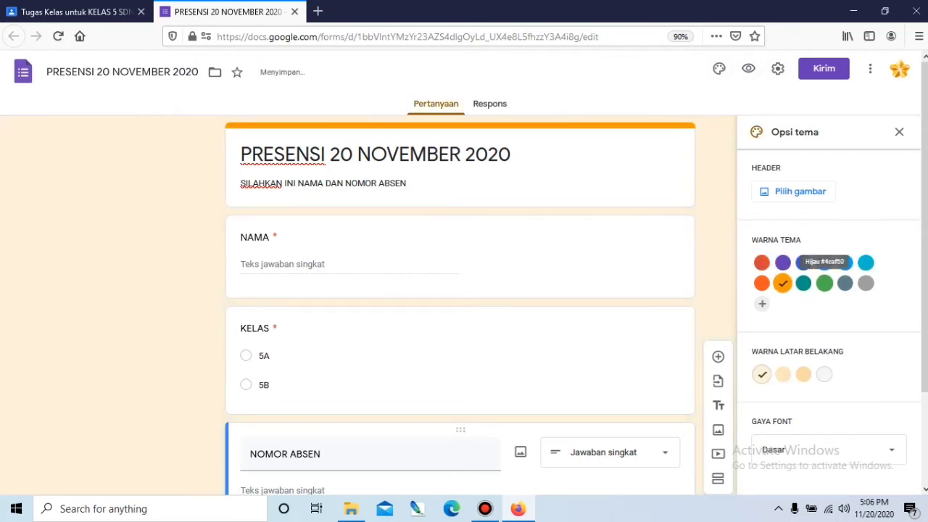
- Try green (Hijau #4caf50), light blue and purple (Ungu #673ab7) as the form's theme colour, and return to orange
left_click(824, 282)
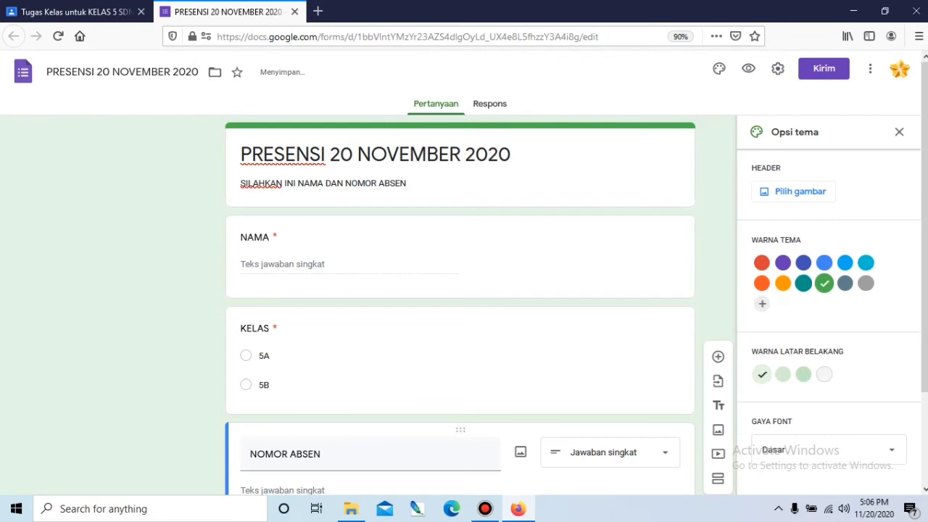
left_click(782, 283)
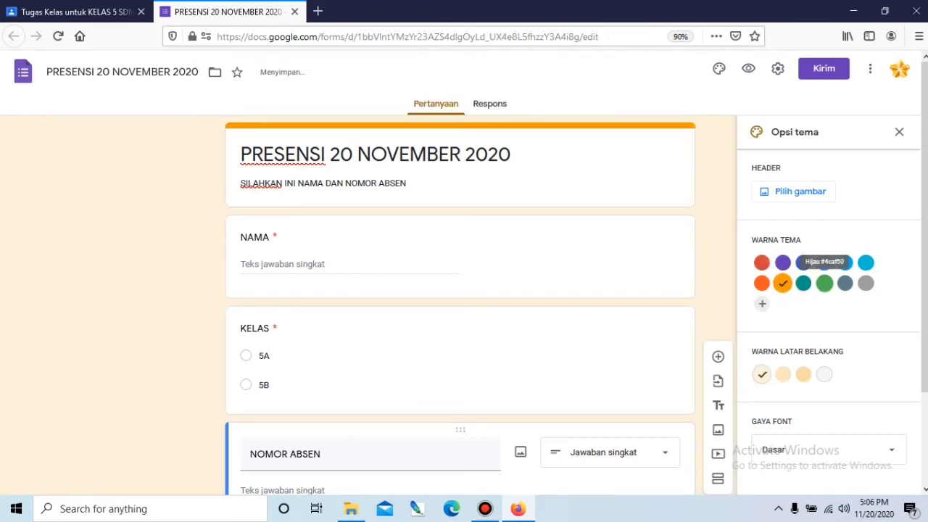
left_click(845, 262)
left_click(865, 263)
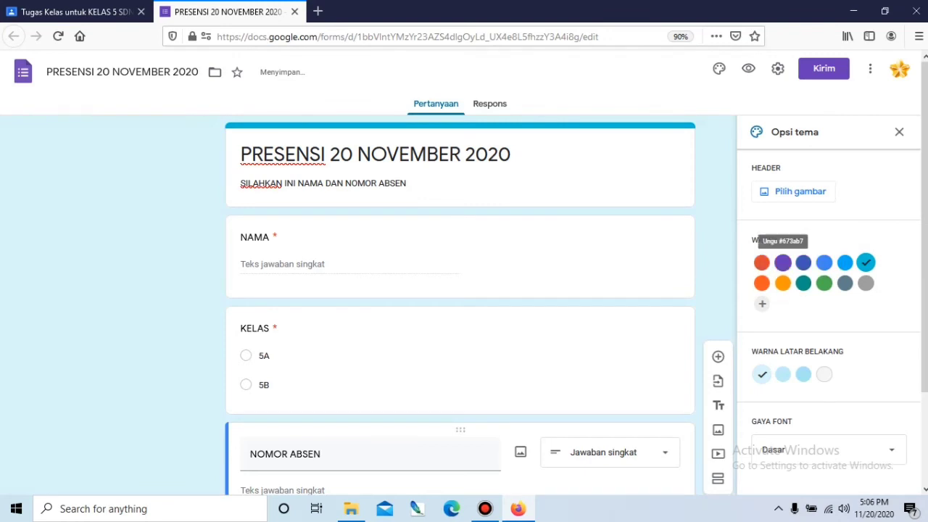
left_click(783, 263)
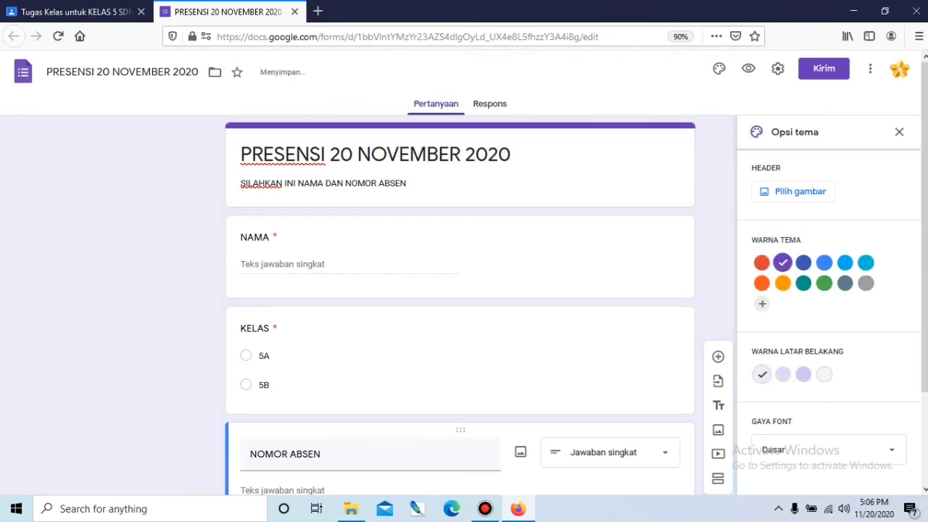
left_click(782, 283)
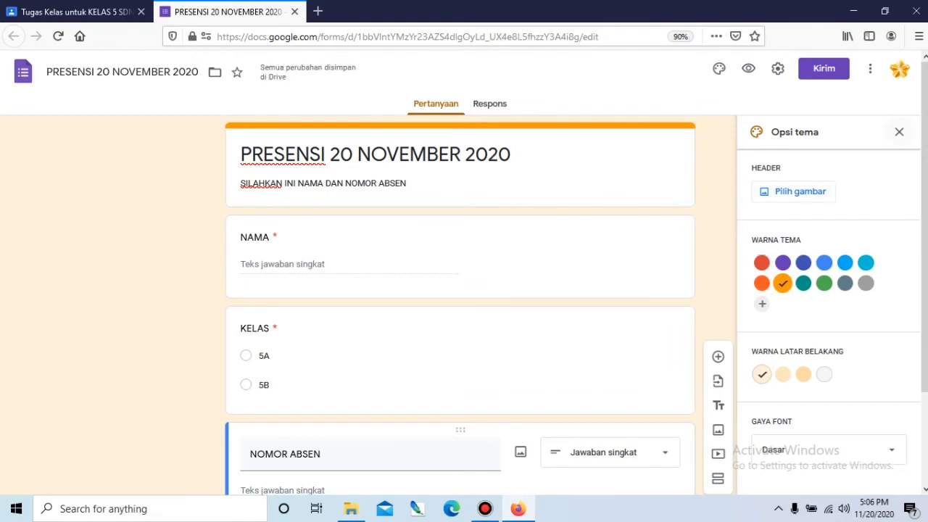
- Try the medium (Sedang) and dark (tua) background shades for the form, and return to the lightest shade
scroll(461, 304, "down", 3)
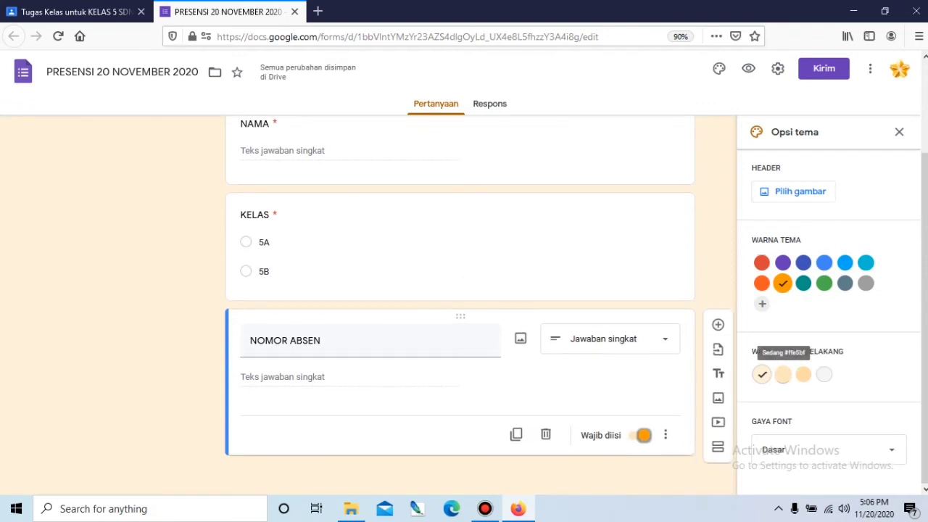
left_click(783, 374)
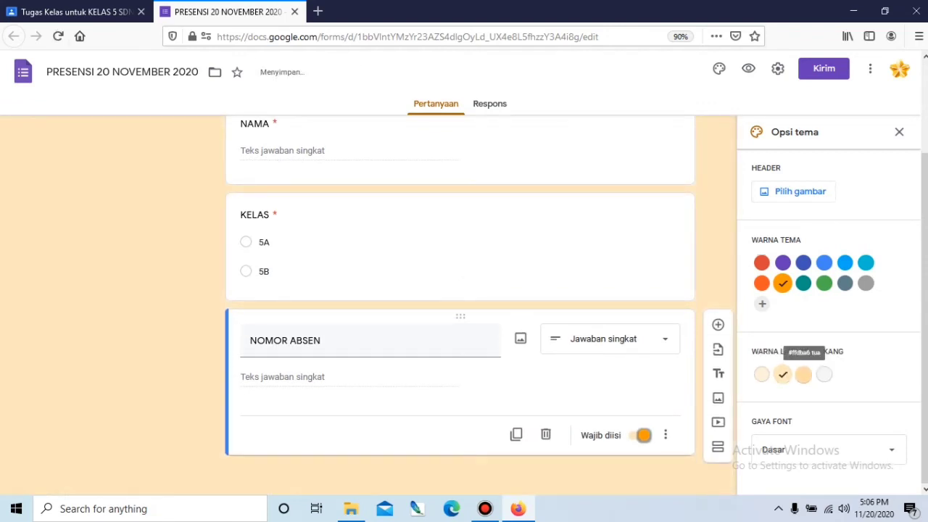
left_click(803, 374)
left_click(761, 374)
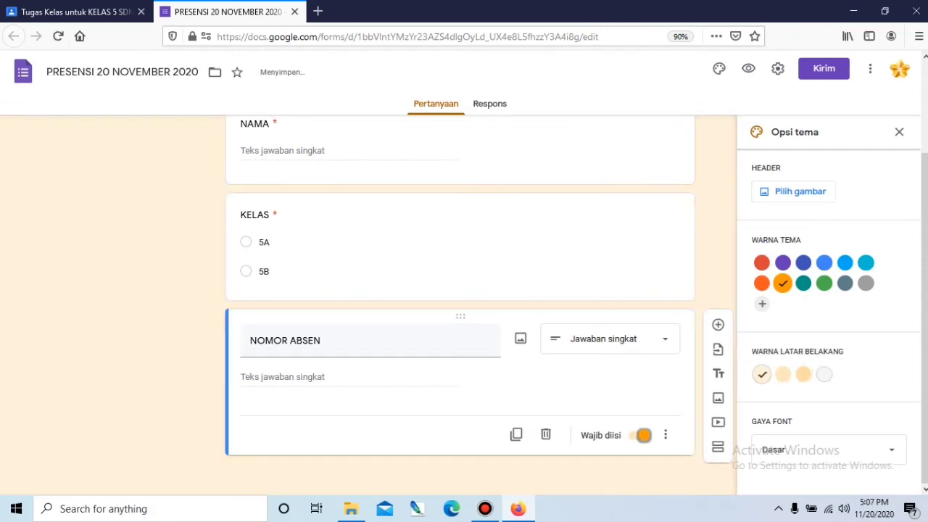
- Try the Dekoratif font style on the form, switch back to Dasar, and close the theme options
left_click(826, 449)
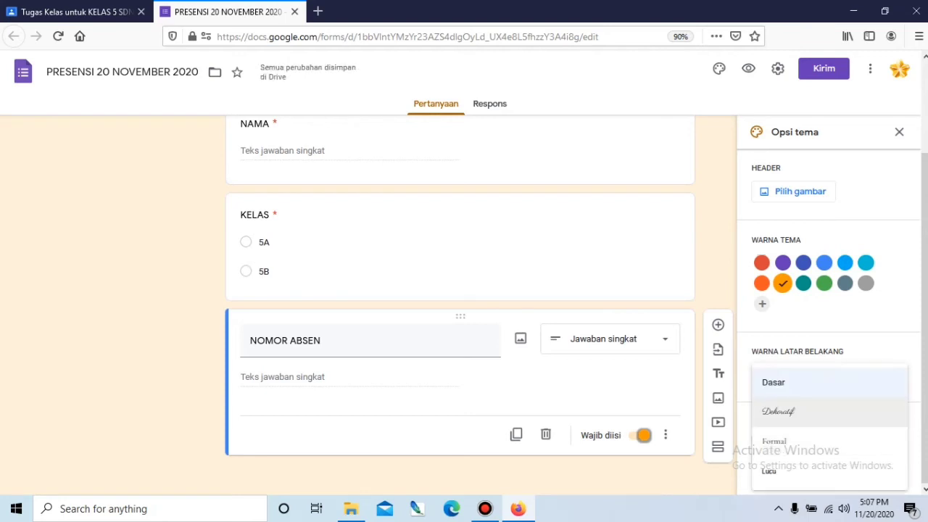
left_click(778, 411)
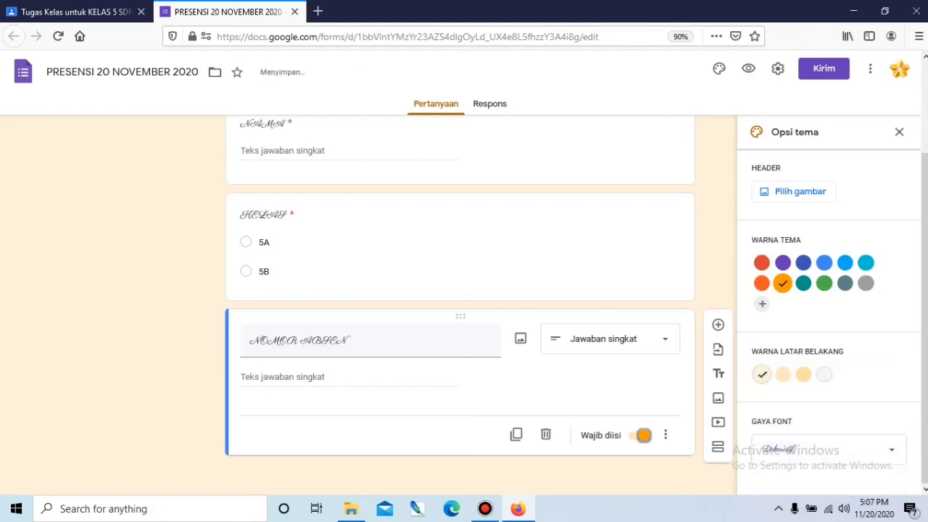
left_click(827, 450)
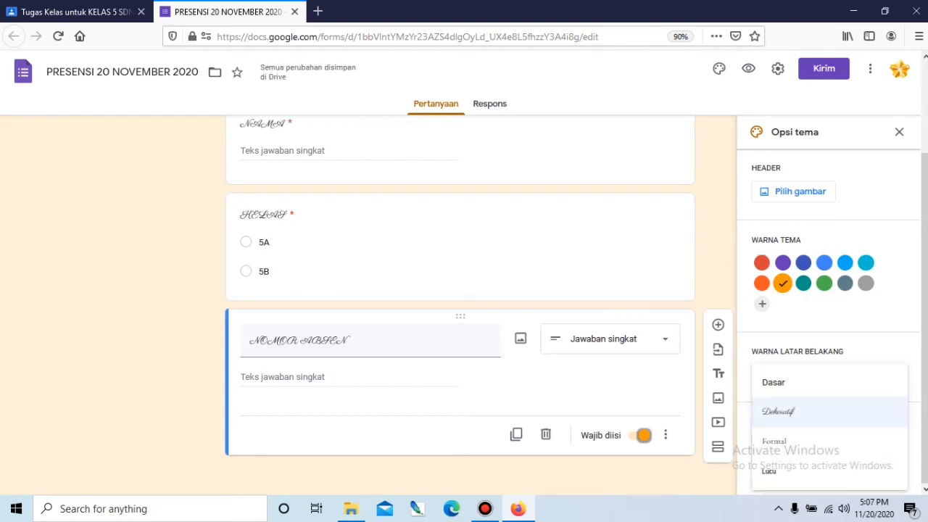
left_click(774, 383)
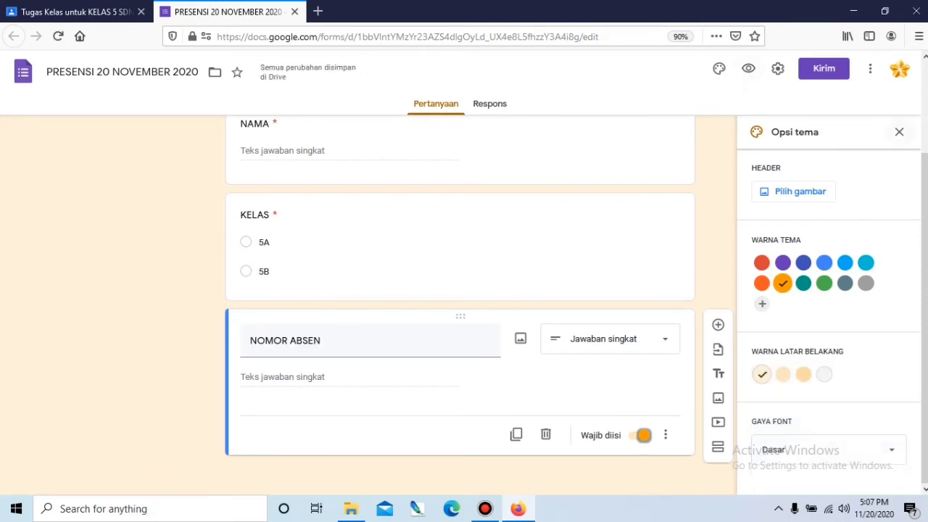
left_click(899, 132)
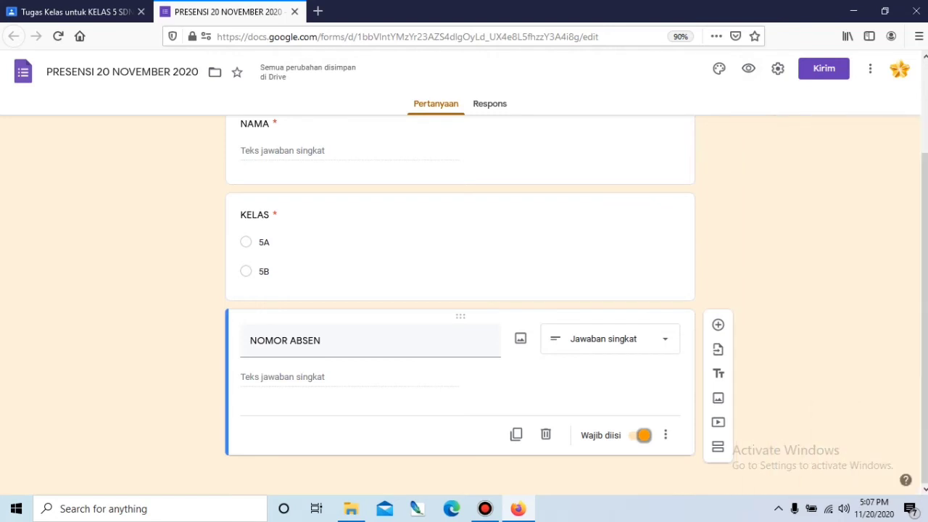
- Preview the form as respondents see it, review its description and all three questions, and close the preview
scroll(460, 290, "up", 3)
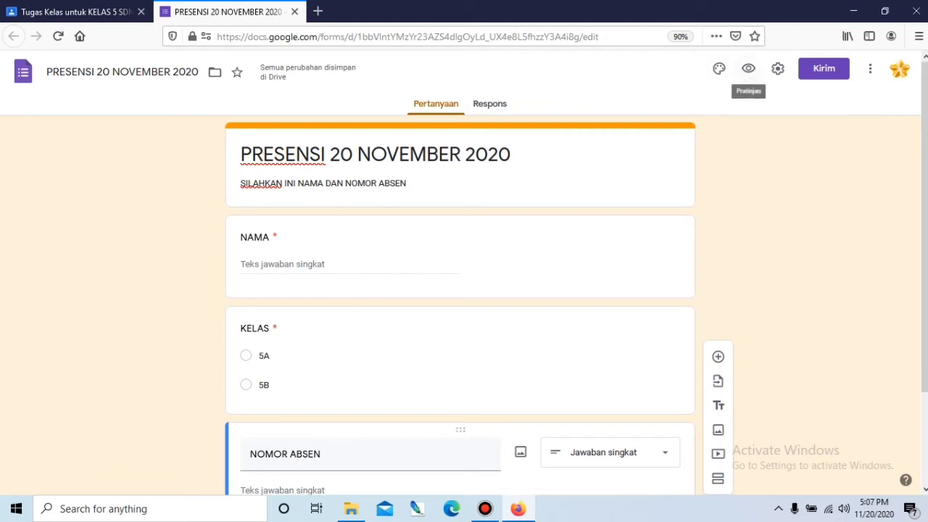
left_click(749, 68)
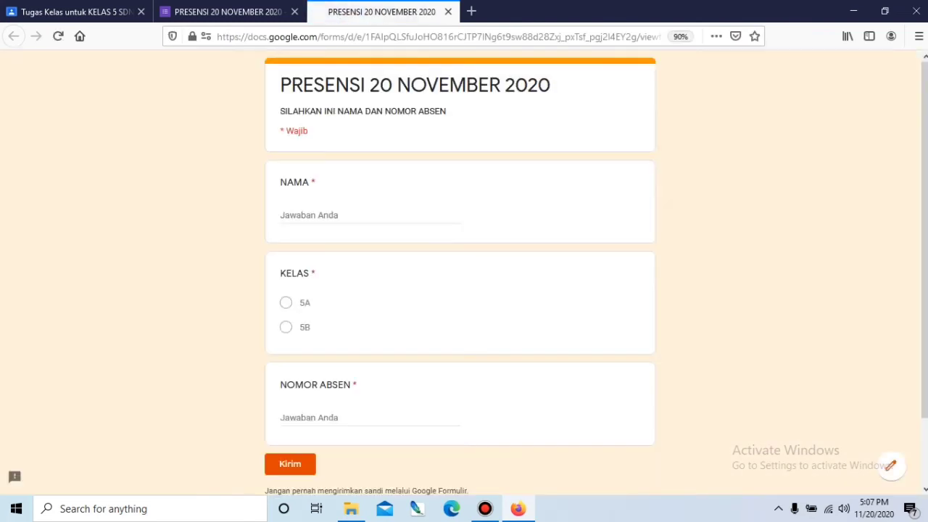
scroll(464, 290, "down", 3)
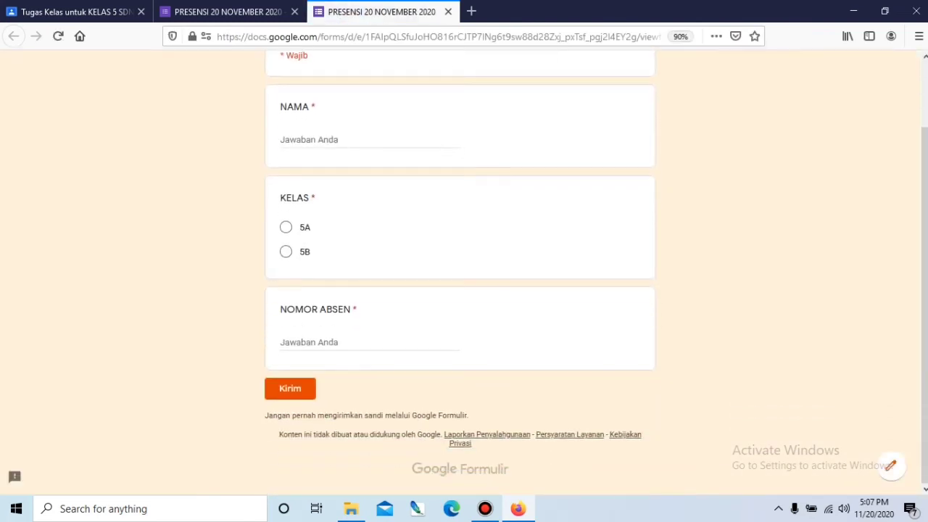
scroll(465, 290, "up", 3)
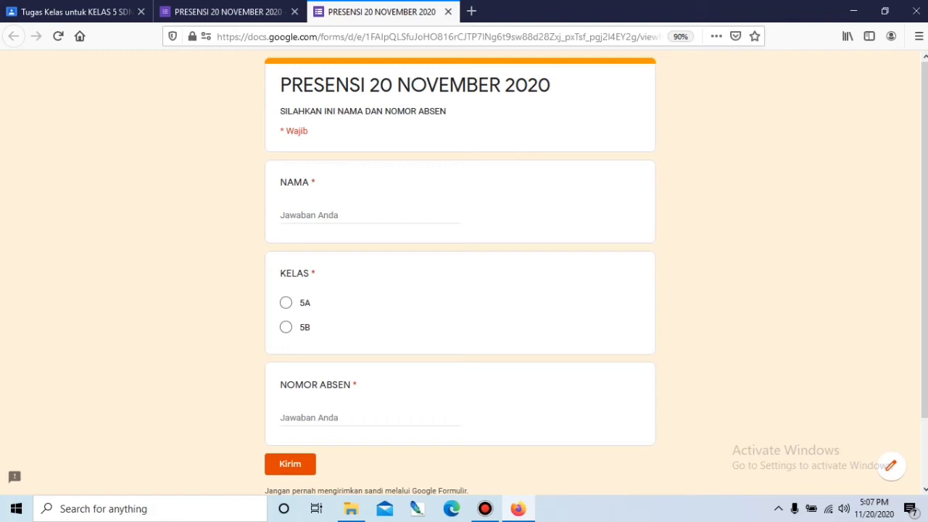
scroll(459, 273, "down", 2)
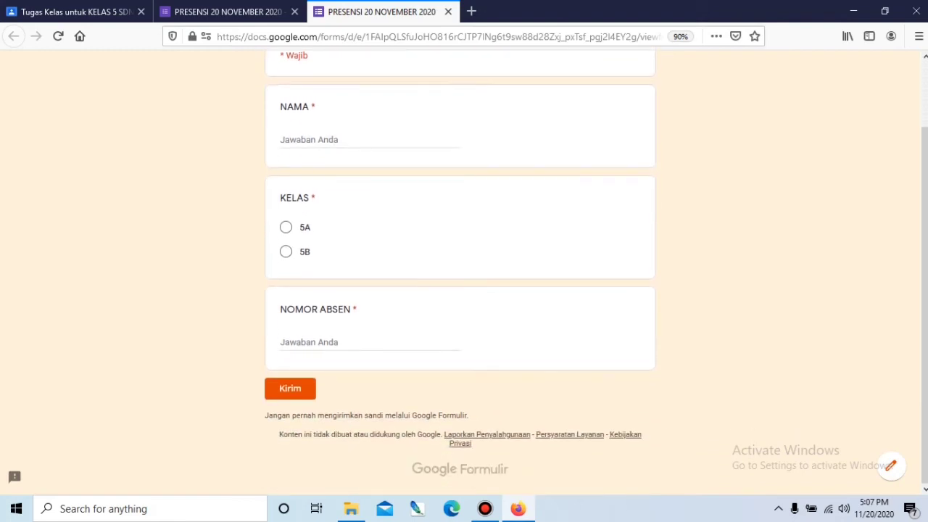
scroll(459, 273, "up", 2)
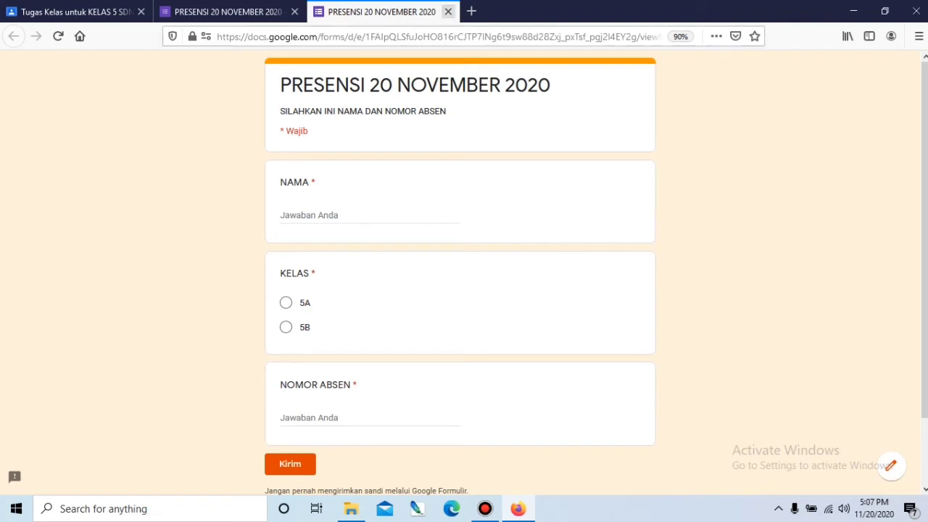
left_click(448, 12)
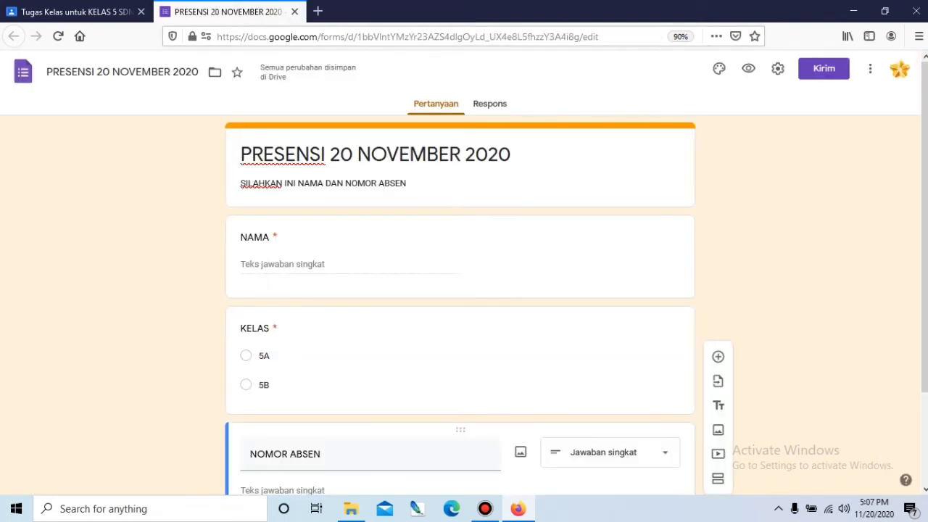
- Correct the form description to read SILAHKAN ISI NAMA DAN NOMOR ABSEN KOLOM DI BAWAH INI!
triple_click(322, 183)
left_click(293, 183)
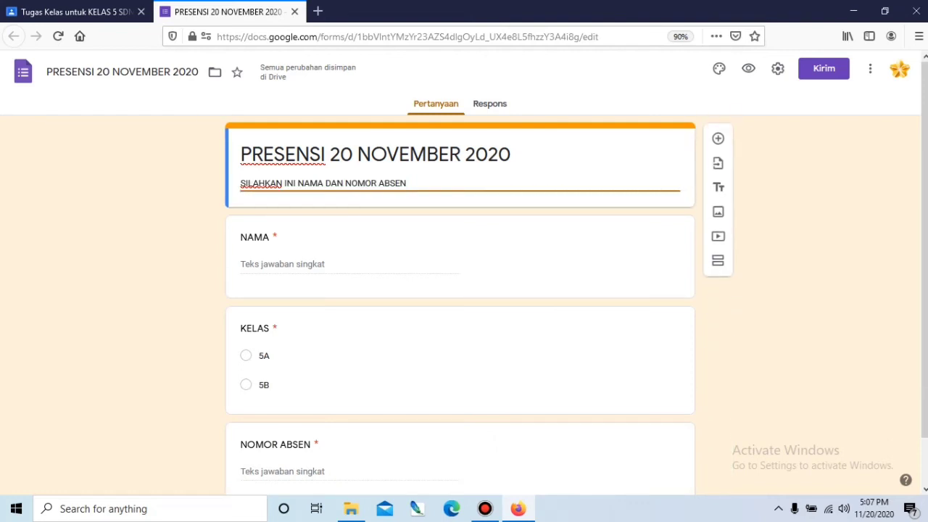
key("BackSpace")
type("S")
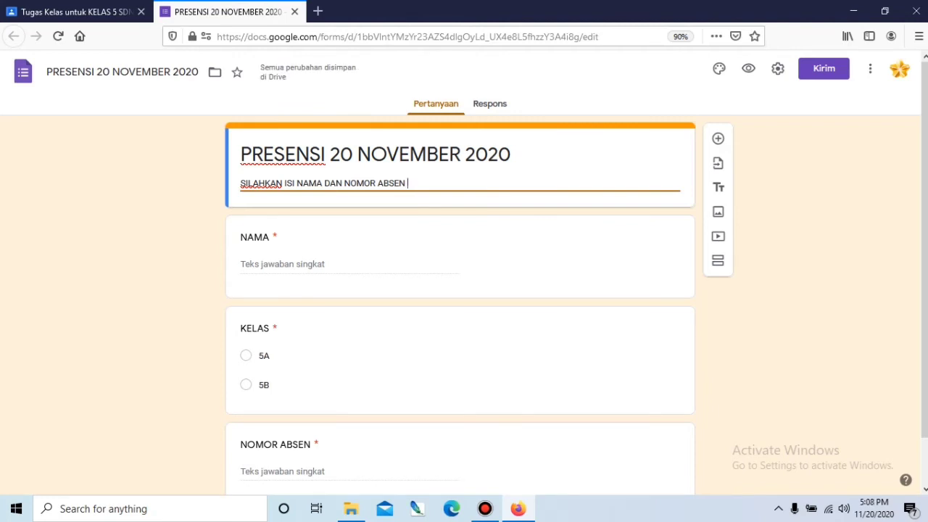
type("KOLOM ")
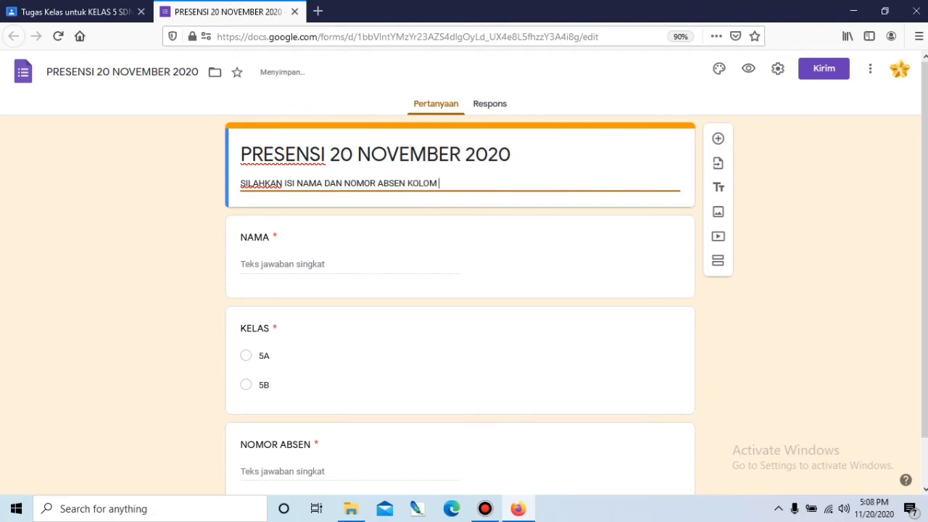
type("DI BAWAH INI")
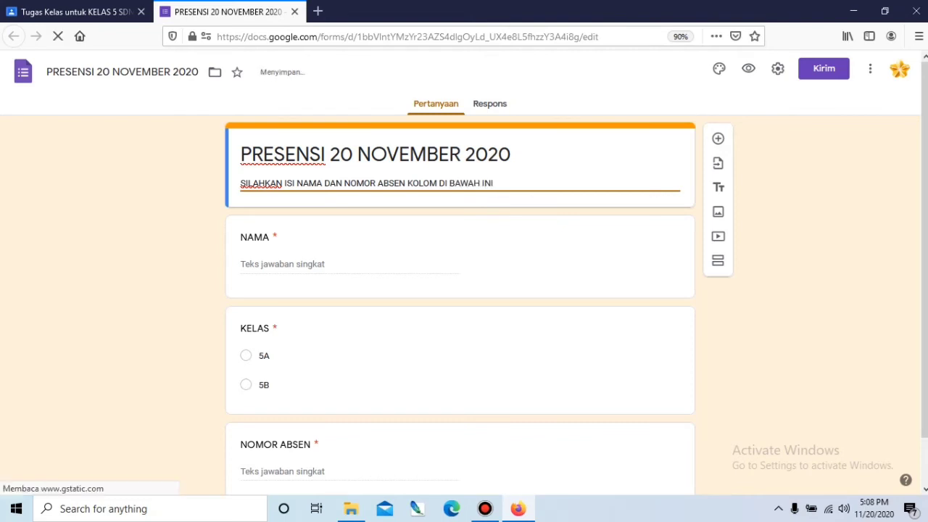
type("!")
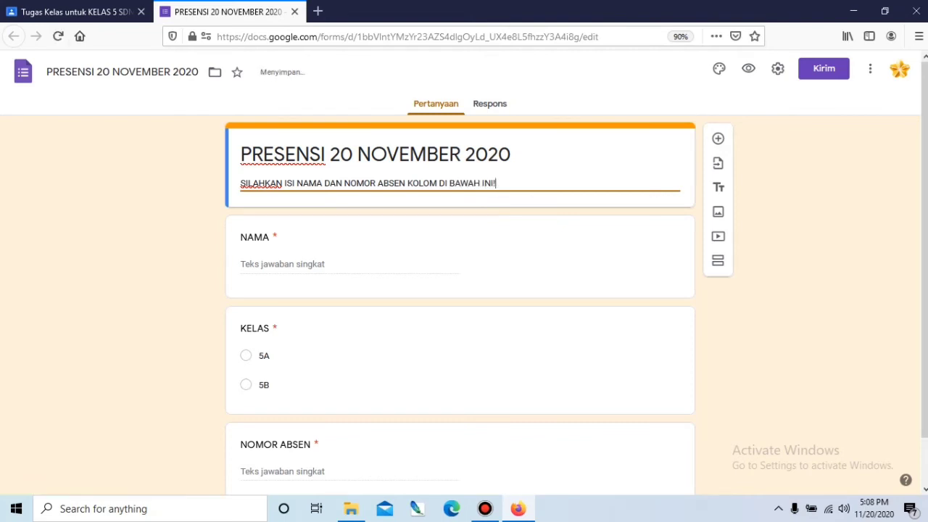
- Check the description in the form preview, and insert the word PADA before KOLOM in it
left_click(748, 69)
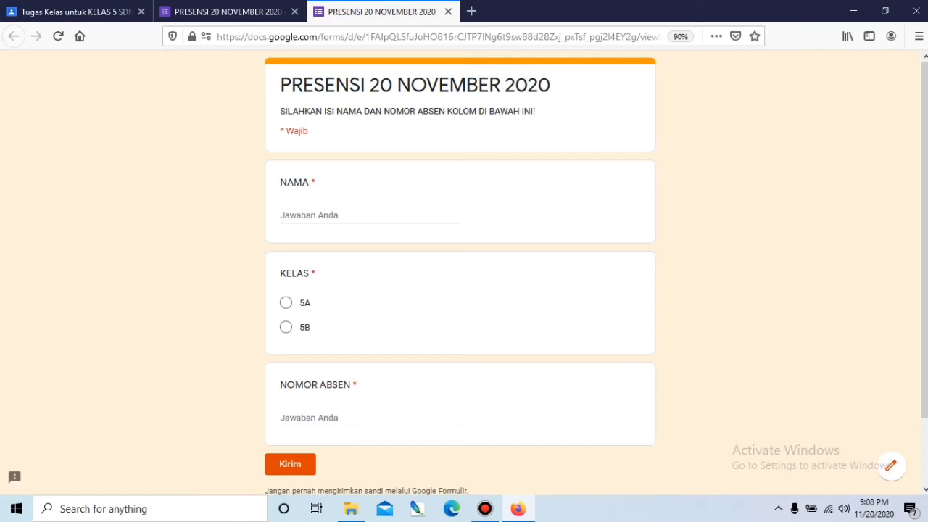
left_click(449, 11)
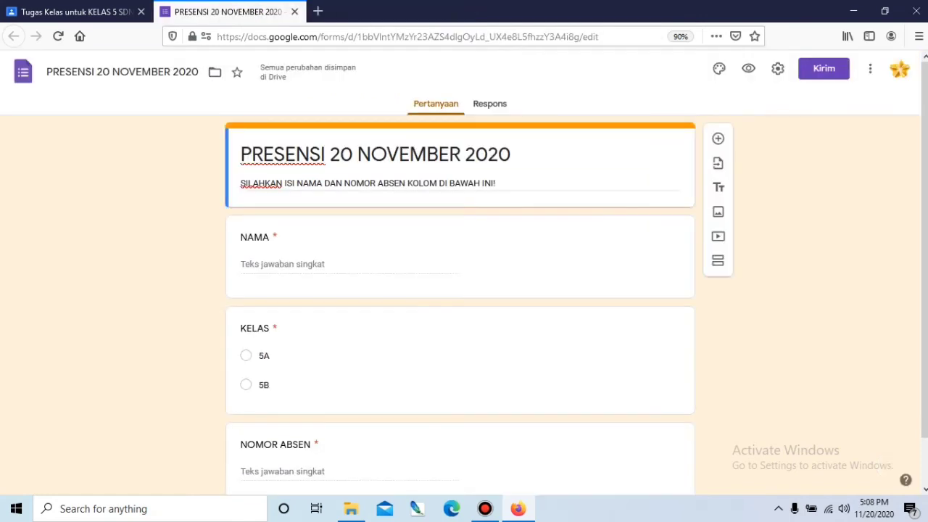
left_click(407, 183)
left_click(407, 182)
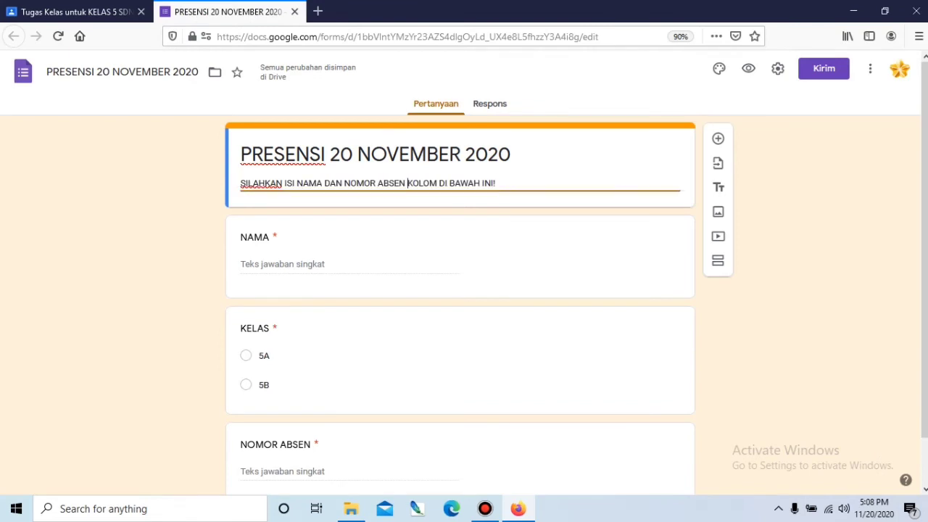
type("PADA")
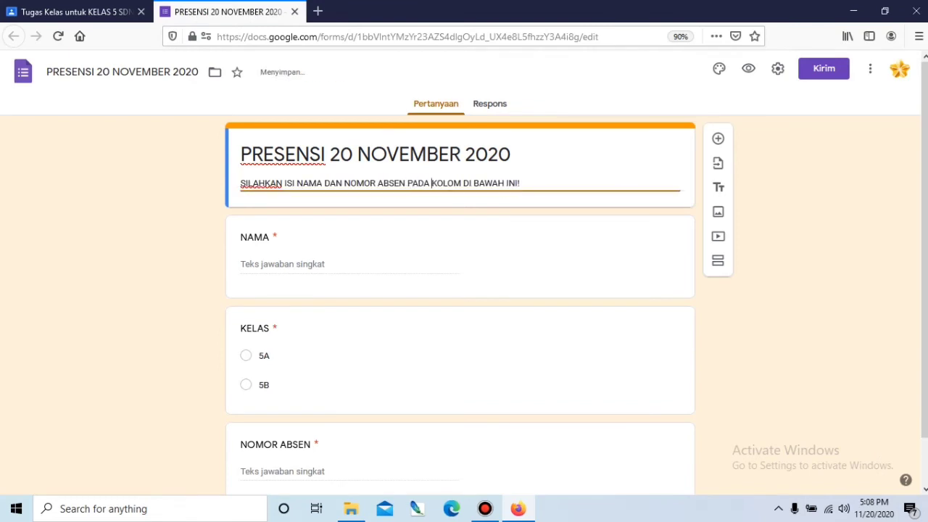
- Submit a test response from the form preview with a student's name, class 5A and attendance number 2
left_click(749, 68)
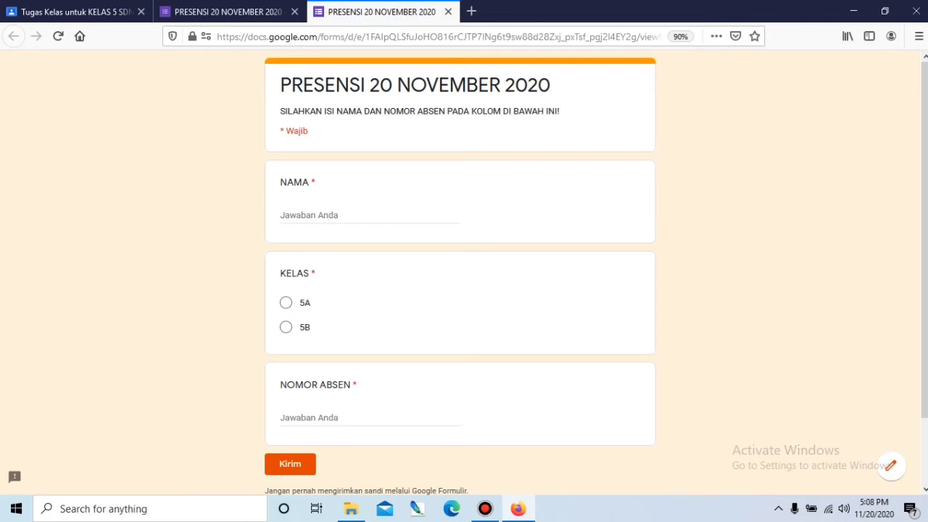
scroll(460, 276, "down", 2)
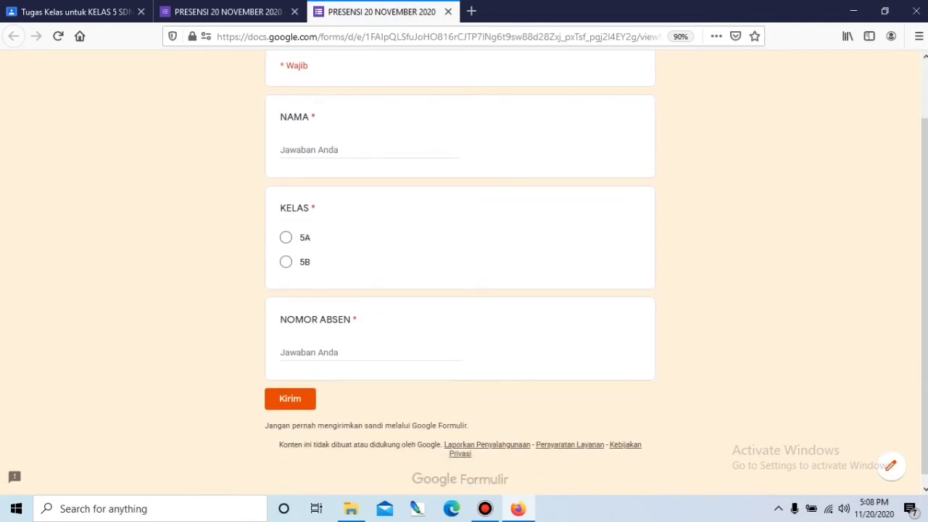
left_click(312, 150)
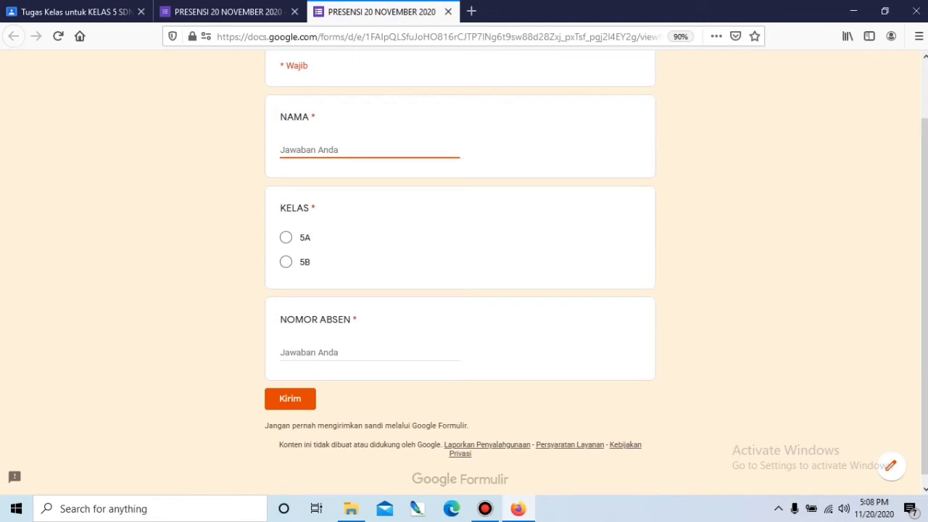
type("HANA")
left_click(286, 237)
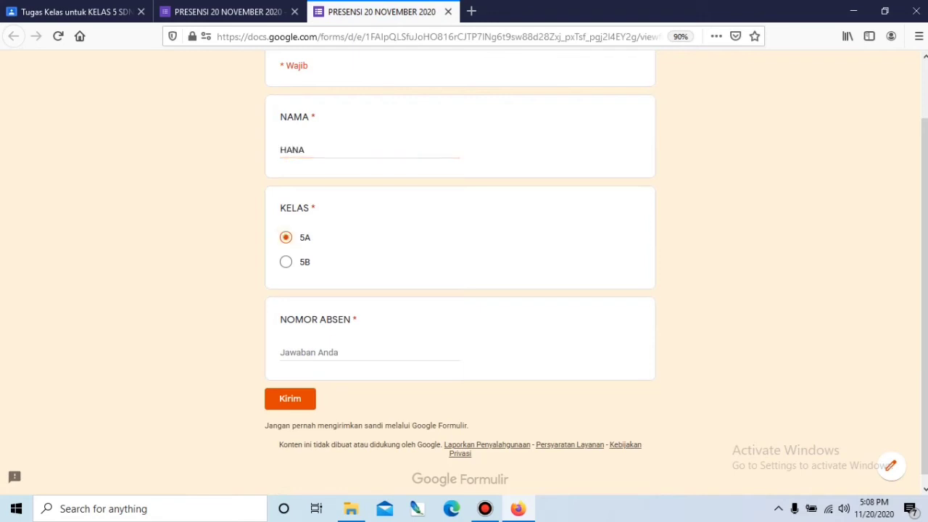
left_click(323, 353)
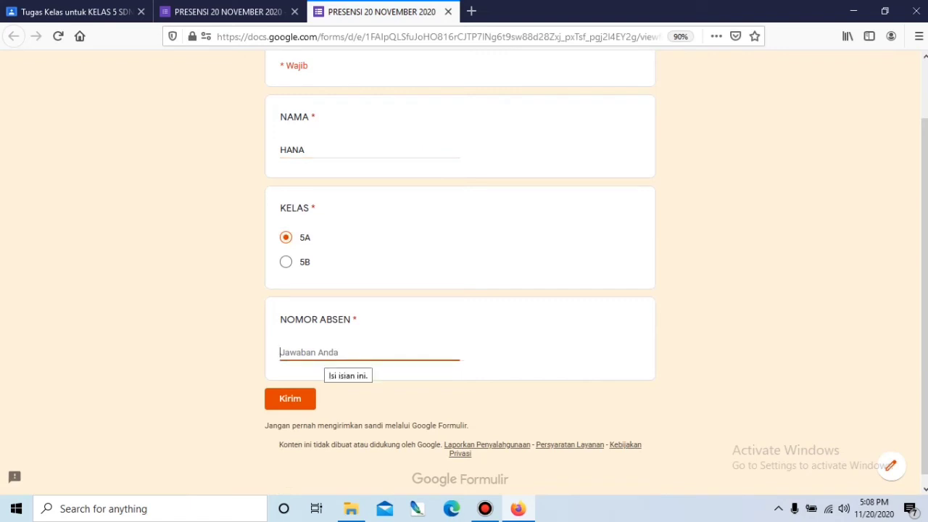
type("2")
left_click(290, 398)
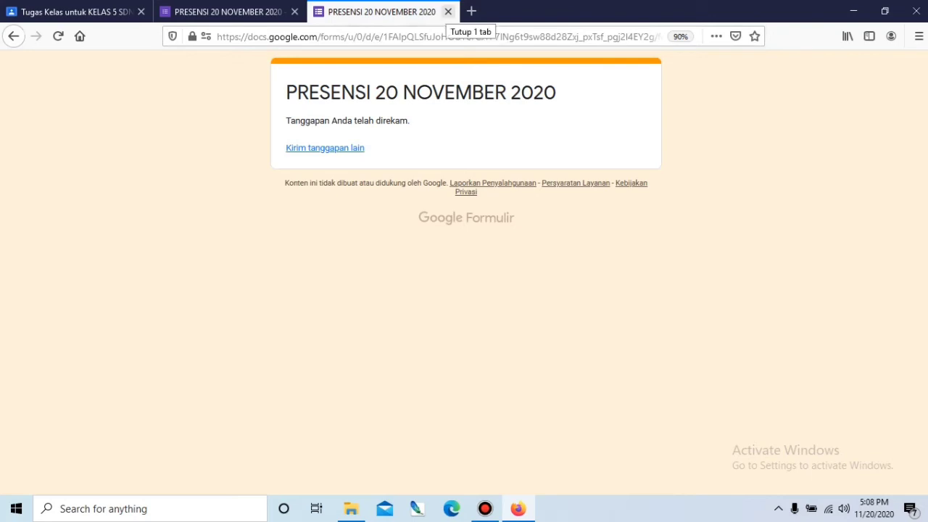
- Close the submitted test form and review the attendance form's responses, both in summary and by question
left_click(448, 11)
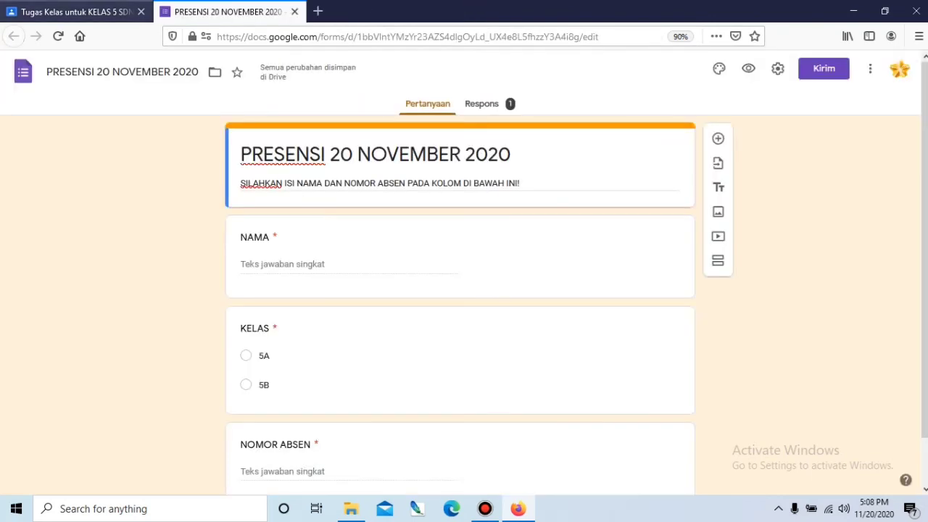
left_click(94, 11)
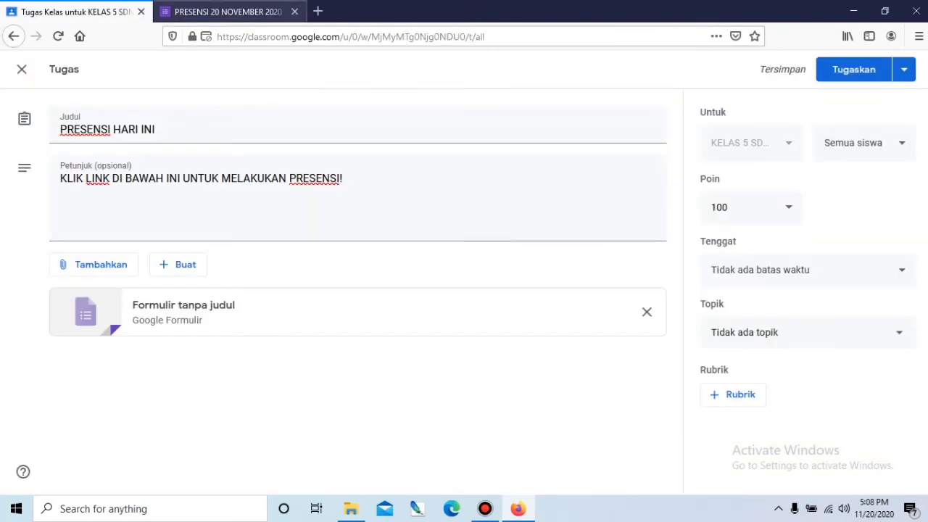
left_click(225, 12)
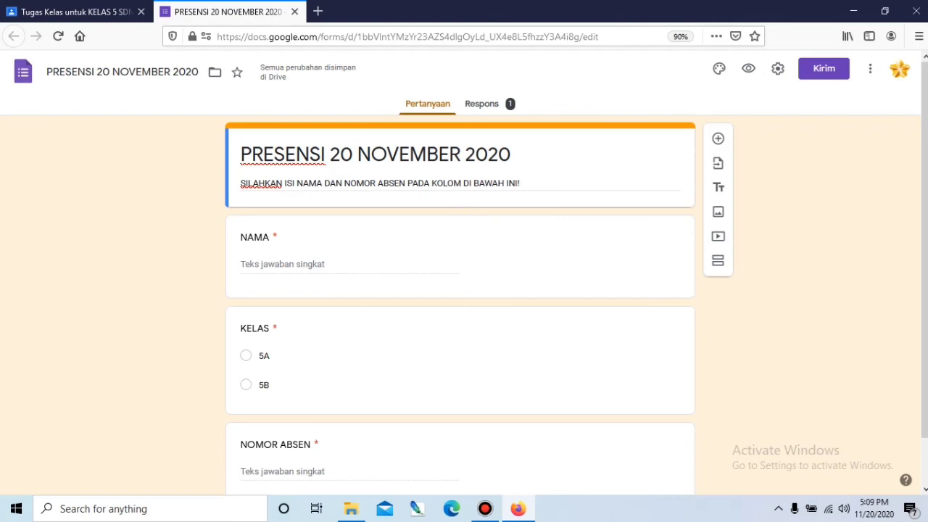
left_click(482, 104)
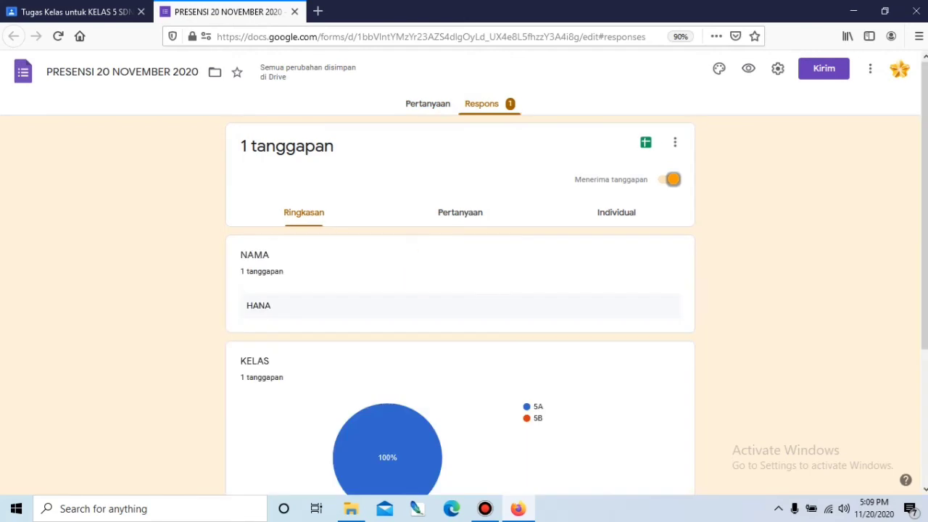
scroll(460, 326, "down", 3)
scroll(460, 326, "up", 3)
scroll(460, 326, "down", 3)
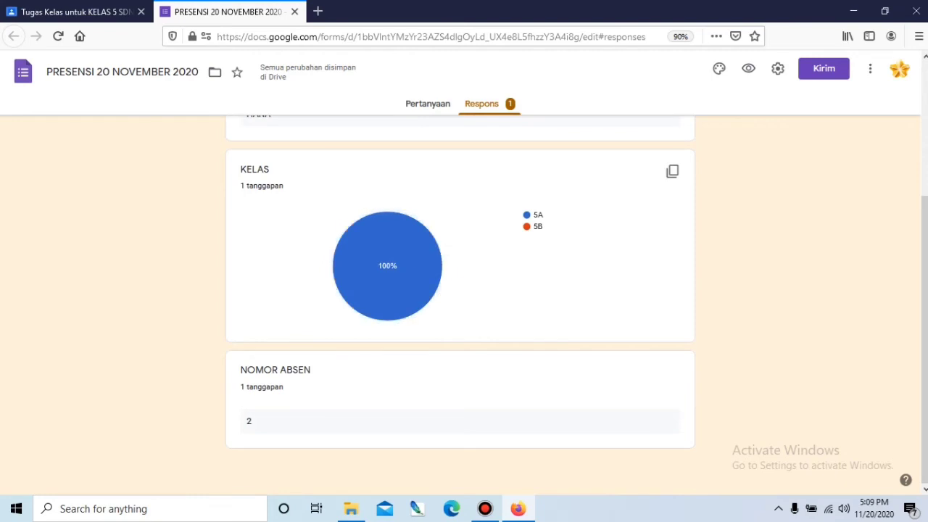
scroll(461, 304, "up", 3)
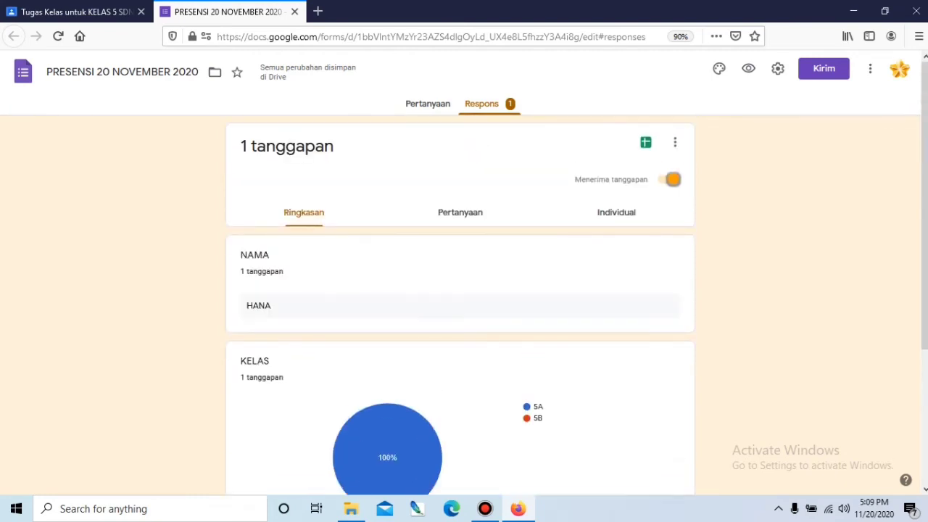
left_click(460, 211)
scroll(460, 290, "down", 1)
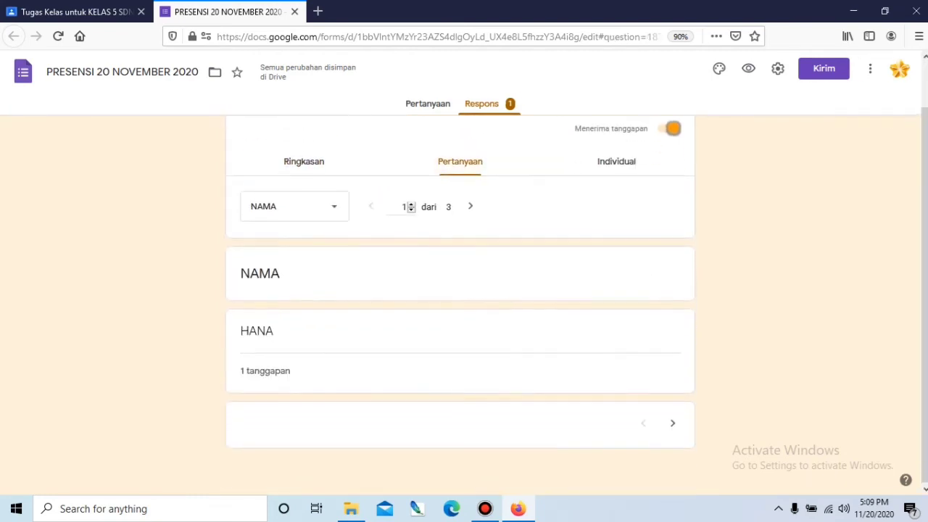
scroll(461, 304, "up", 1)
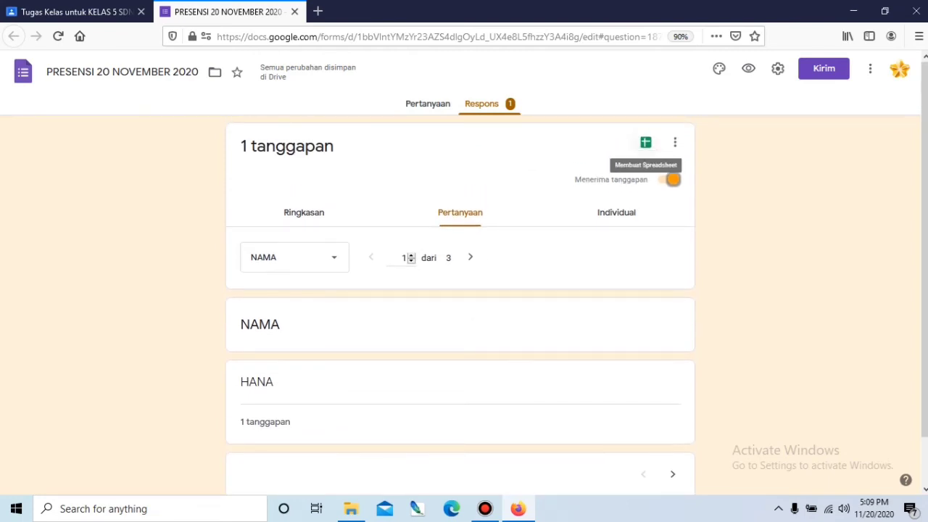
- Create a new spreadsheet for the form's responses, look at its file options, and close it
left_click(645, 142)
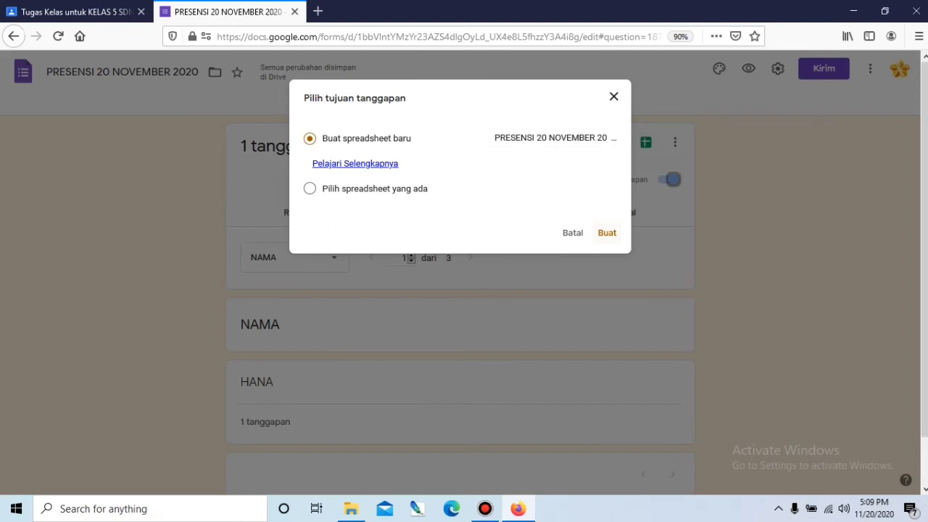
left_click(607, 232)
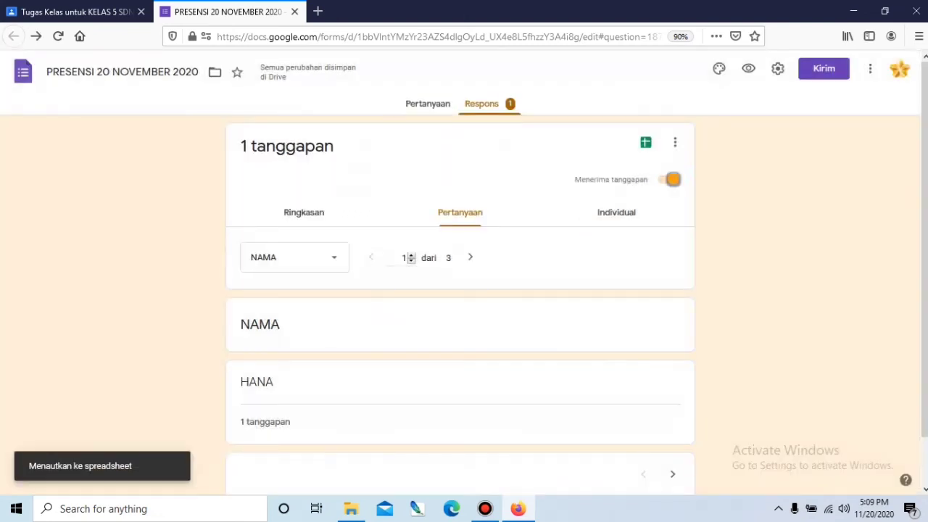
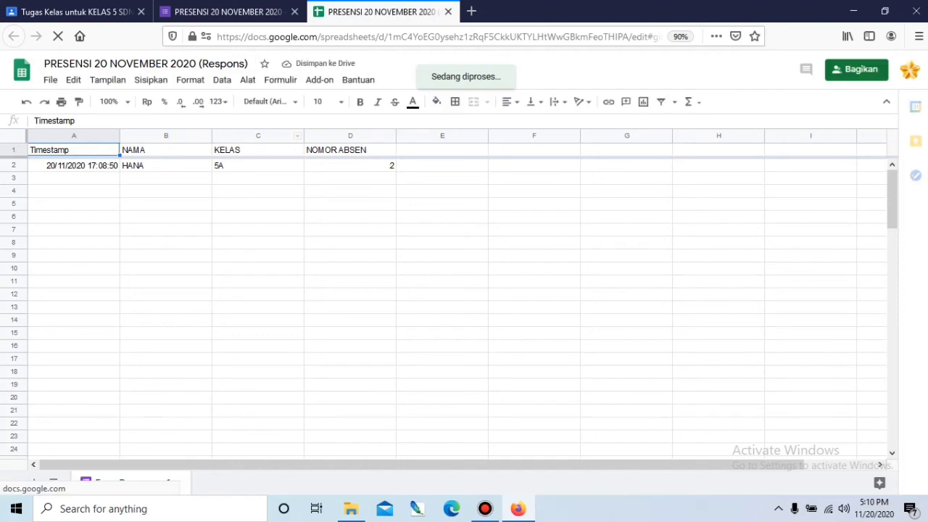
left_click(50, 80)
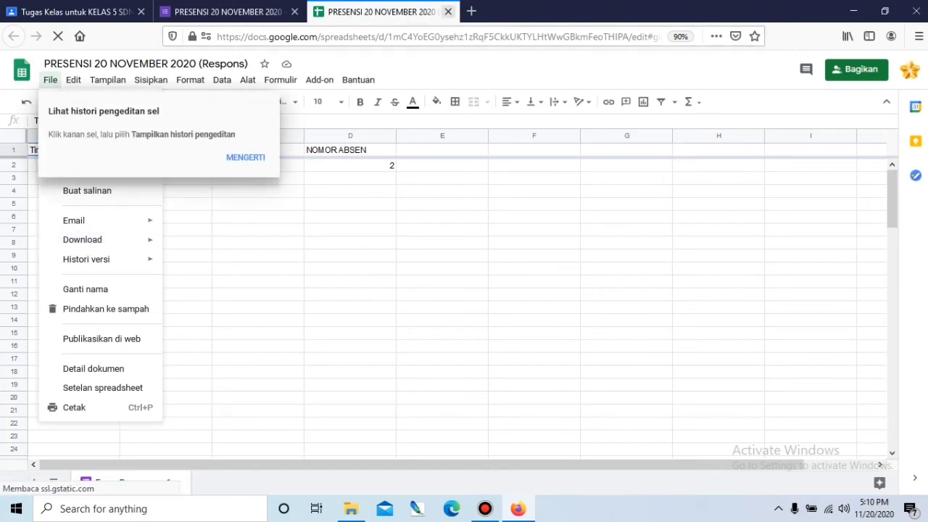
left_click(448, 11)
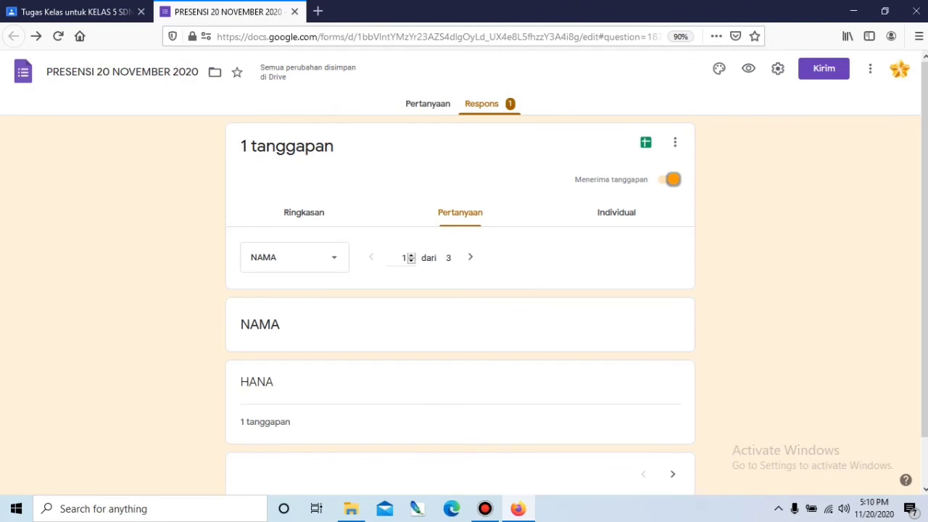
scroll(461, 304, "down", 2)
scroll(460, 304, "up", 2)
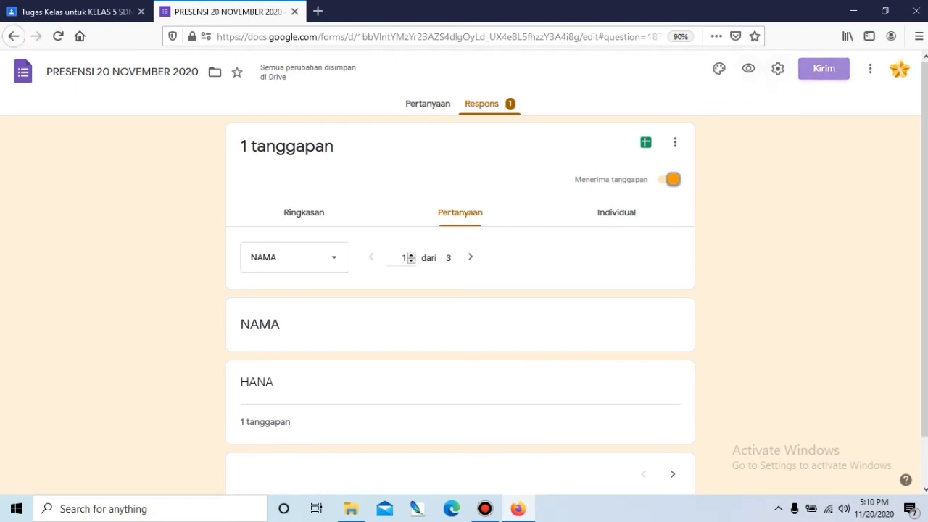
- Copy the attendance form's shortened share link and close the form to return to the class assignment
left_click(824, 68)
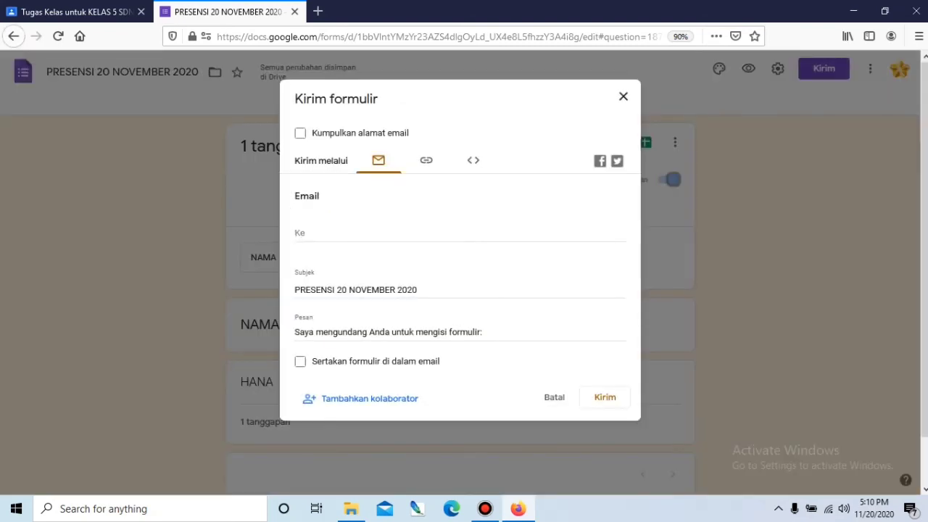
left_click(426, 160)
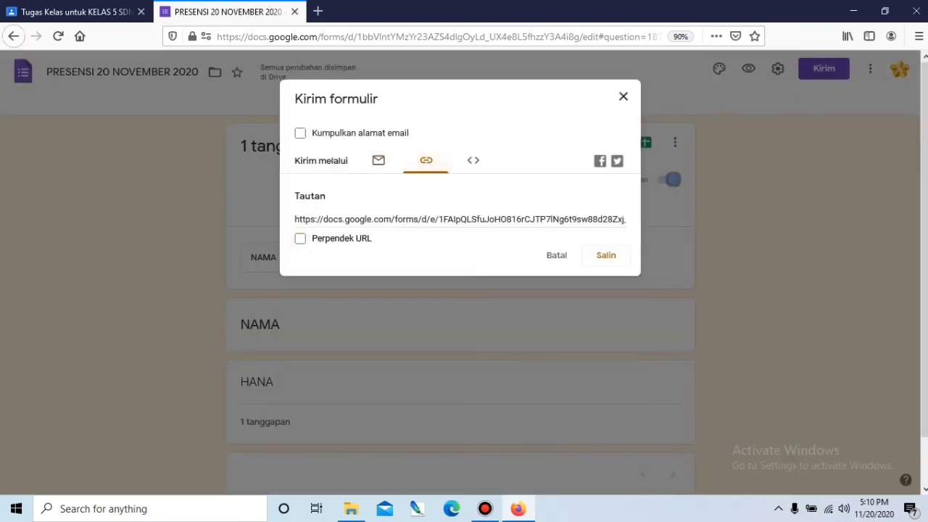
left_click(300, 239)
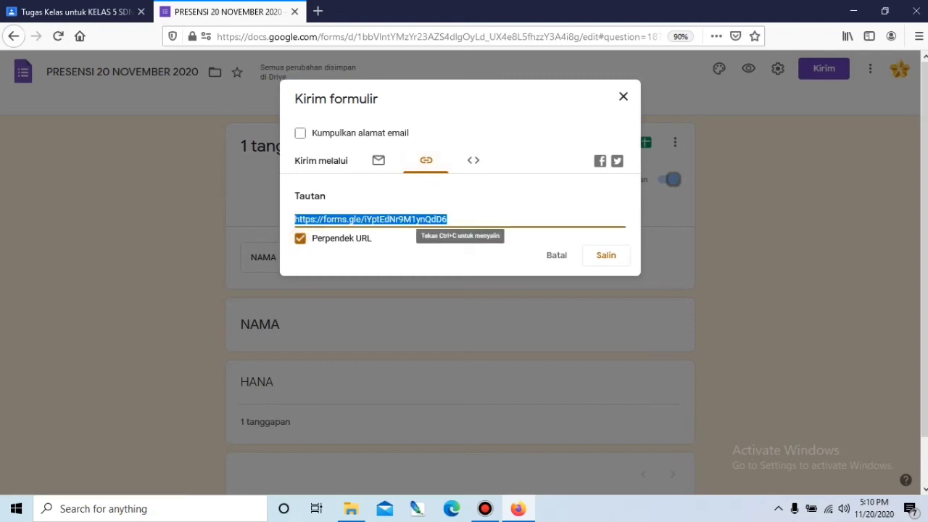
left_click(606, 255)
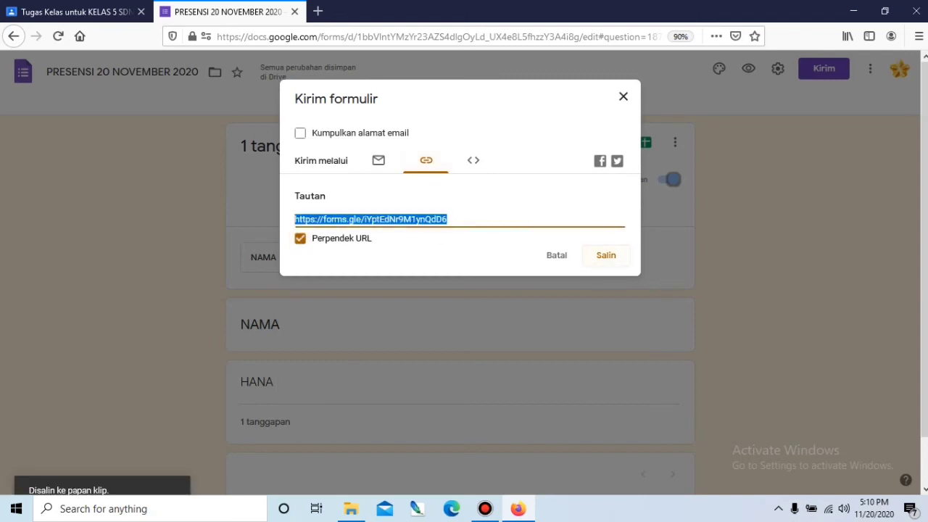
left_click(623, 96)
left_click(616, 101)
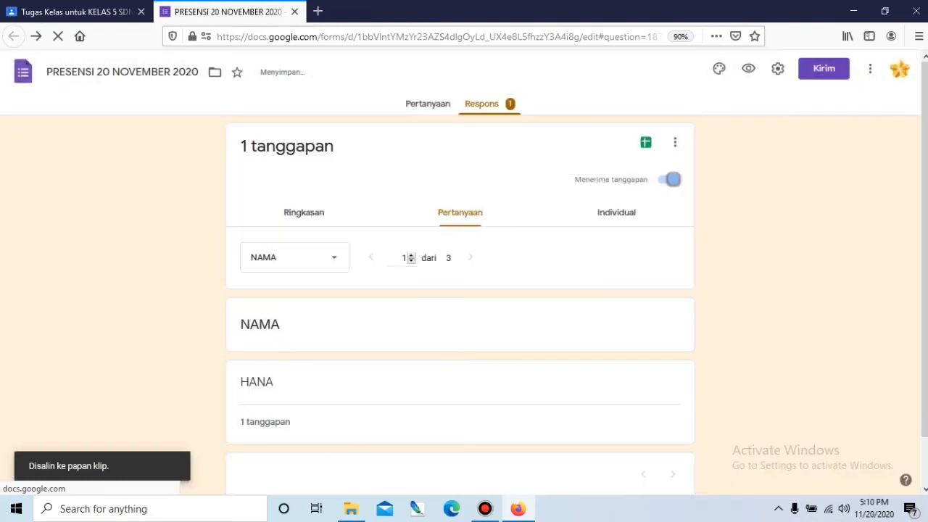
left_click(295, 11)
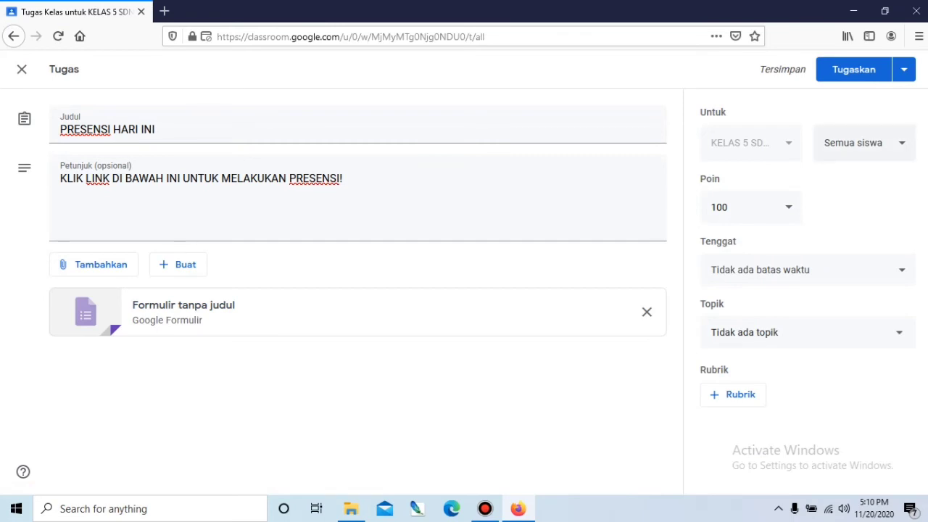
- Check the assignment's student recipients and set its points to Tidak dinilai
left_click(901, 143)
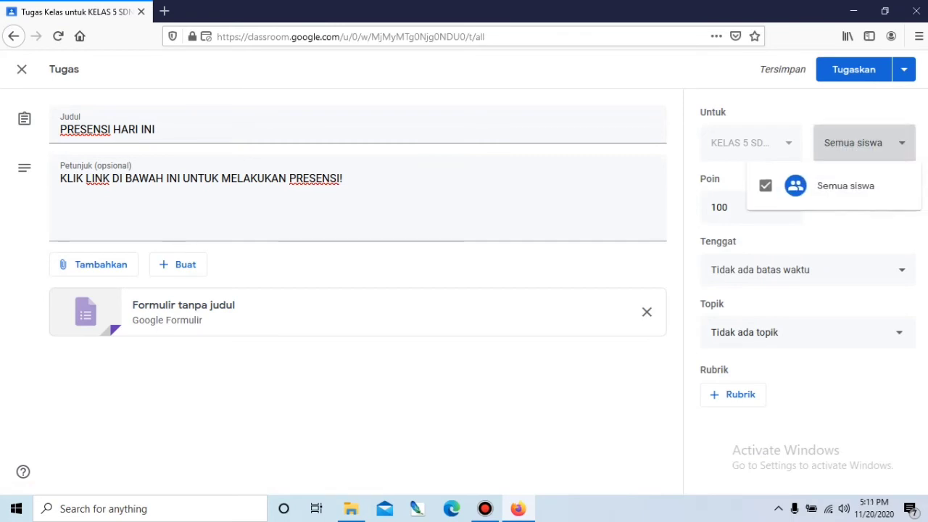
left_click(902, 143)
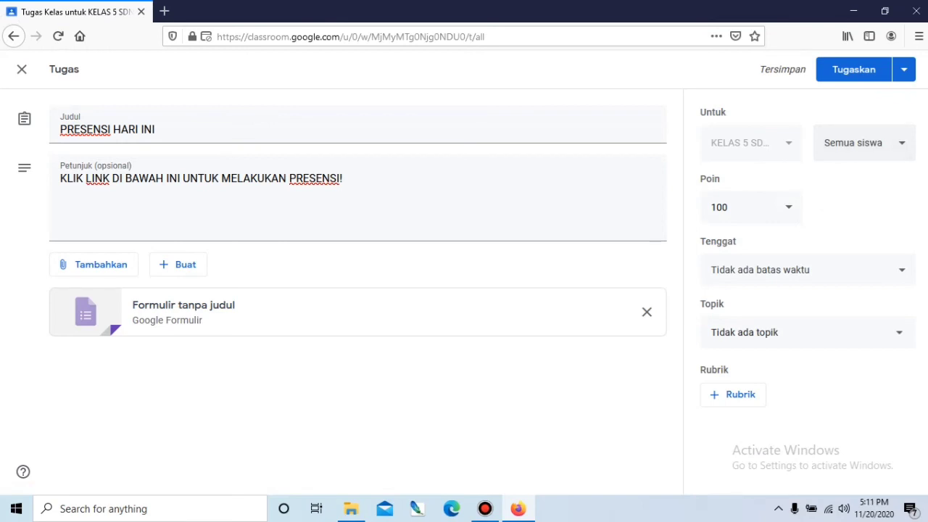
left_click(901, 143)
left_click(901, 143)
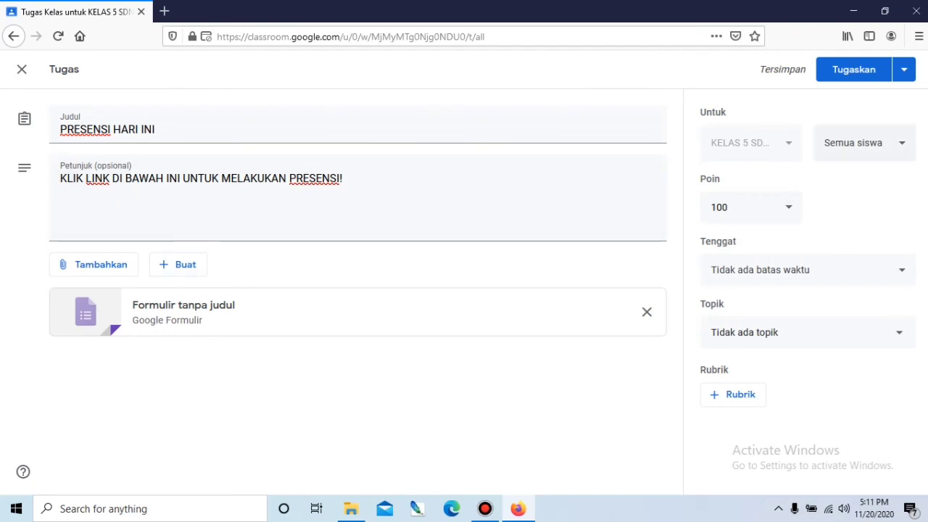
left_click(733, 208)
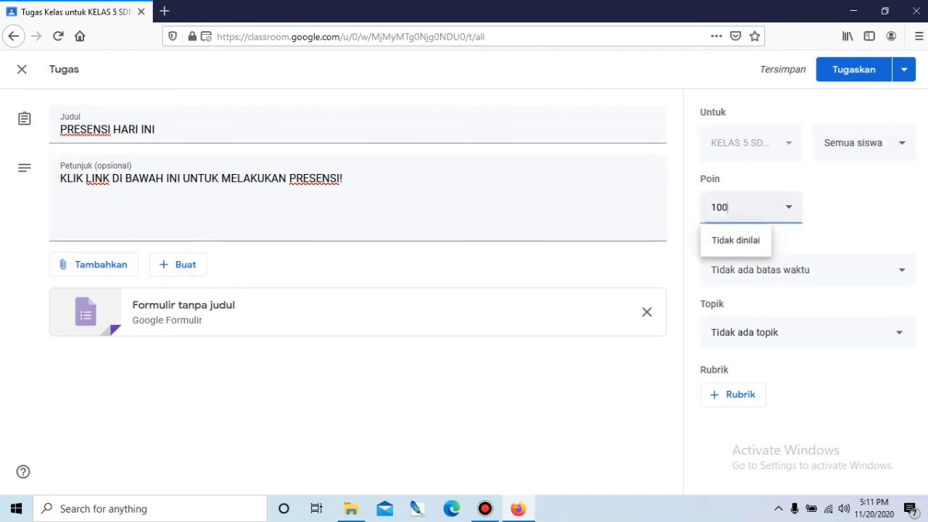
left_click(736, 241)
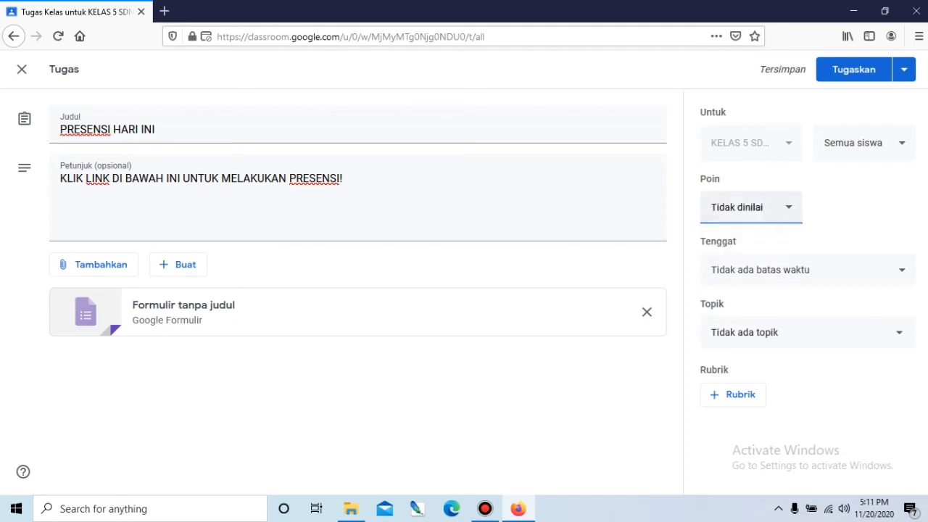
- Set the assignment's due date to 21 Nov 2020
left_click(760, 269)
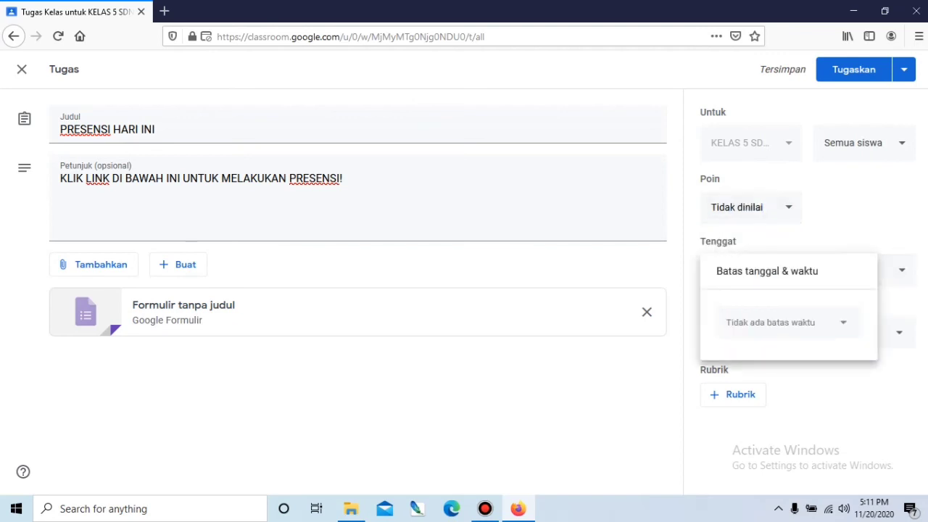
left_click(787, 322)
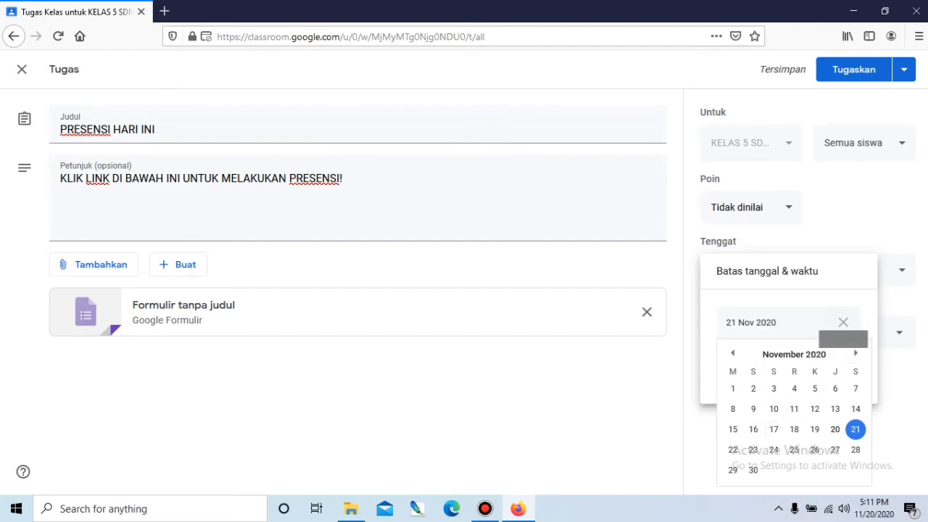
left_click(893, 323)
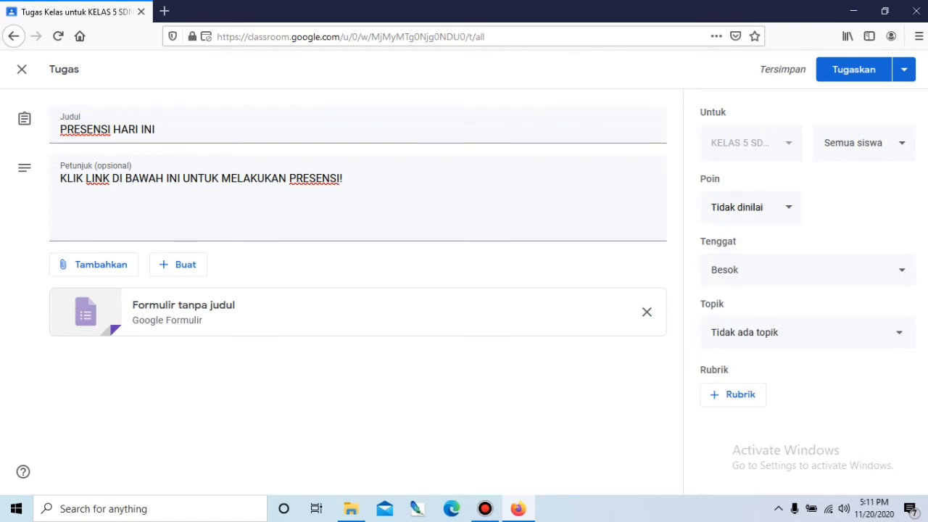
- Check the topic choices, publish the PRESENSI HARI INI assignment to the class, and dismiss the topic tip
left_click(893, 332)
left_click(894, 332)
left_click(853, 69)
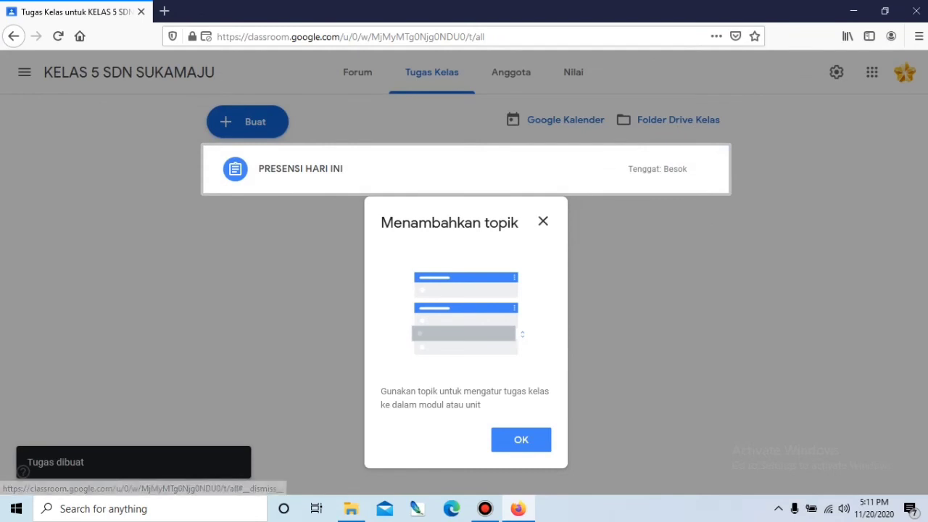
left_click(543, 221)
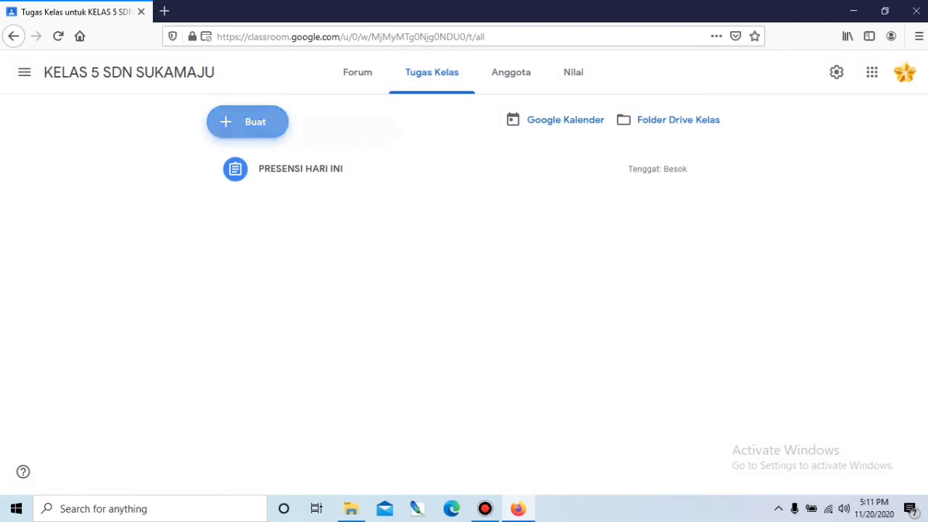
- Create a new class assignment, dismiss the materials tip, and title it MENGAMATI PERTUMBUHAN KECAMBAH
left_click(248, 122)
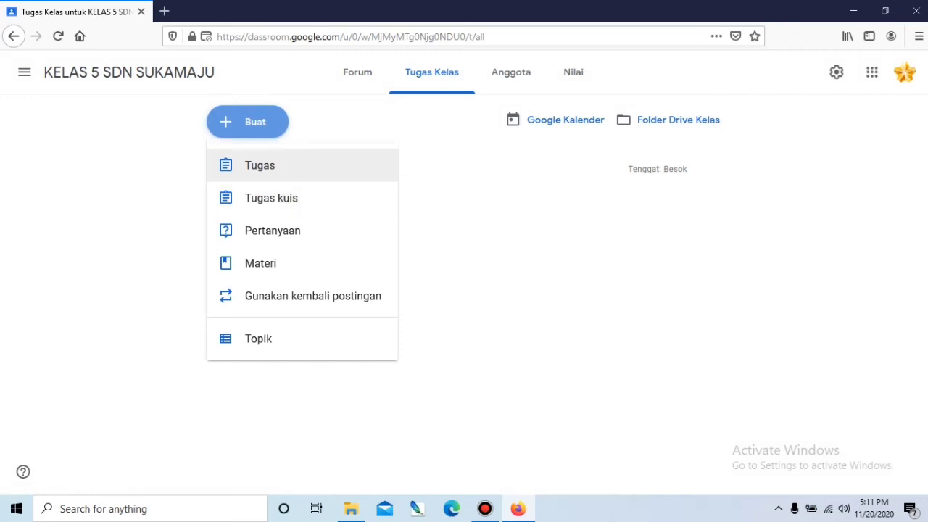
left_click(259, 166)
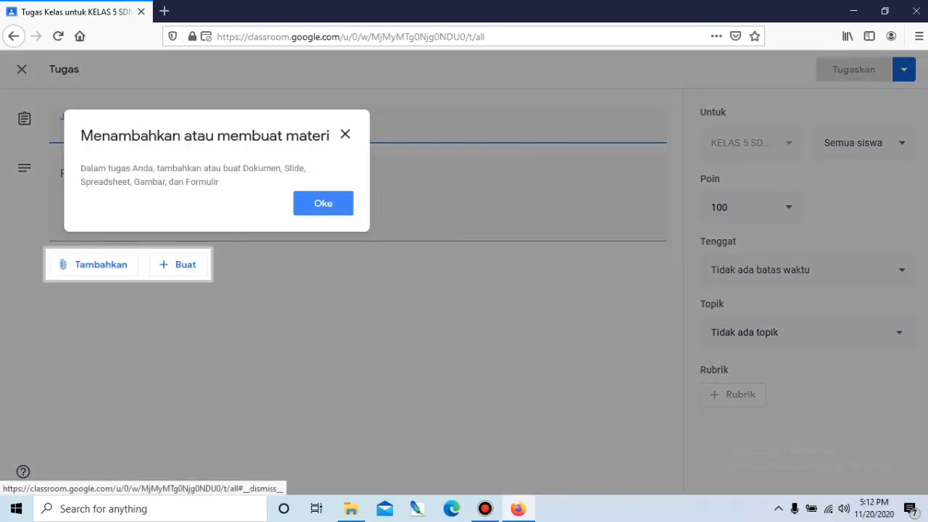
left_click(345, 134)
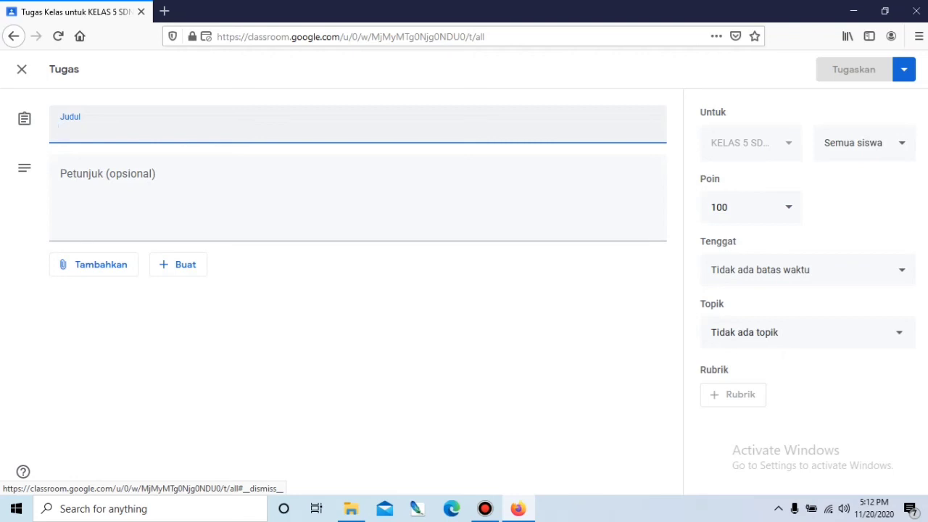
type("ME")
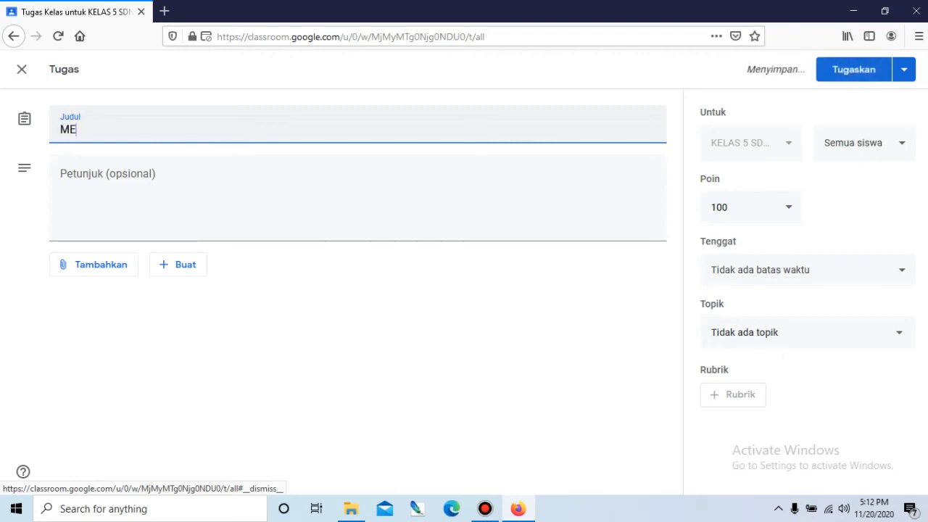
type("NGAMATI")
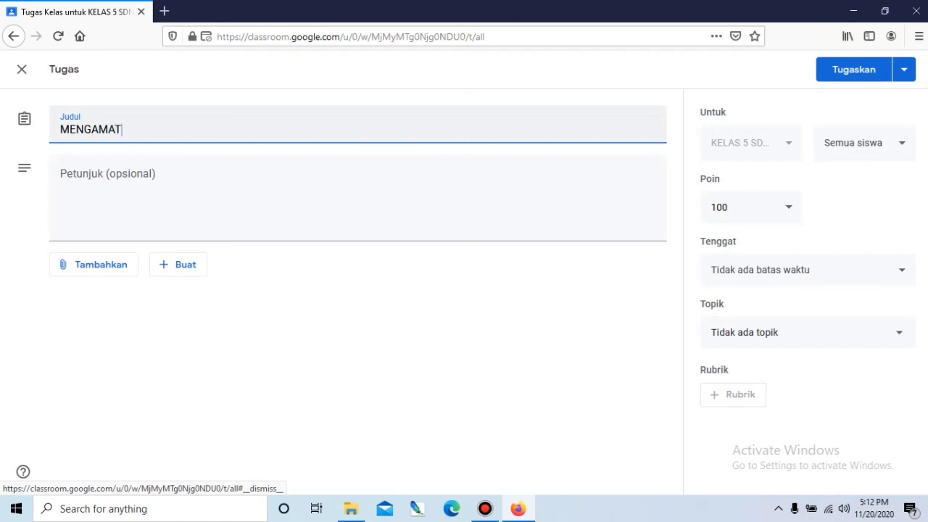
type(" PER")
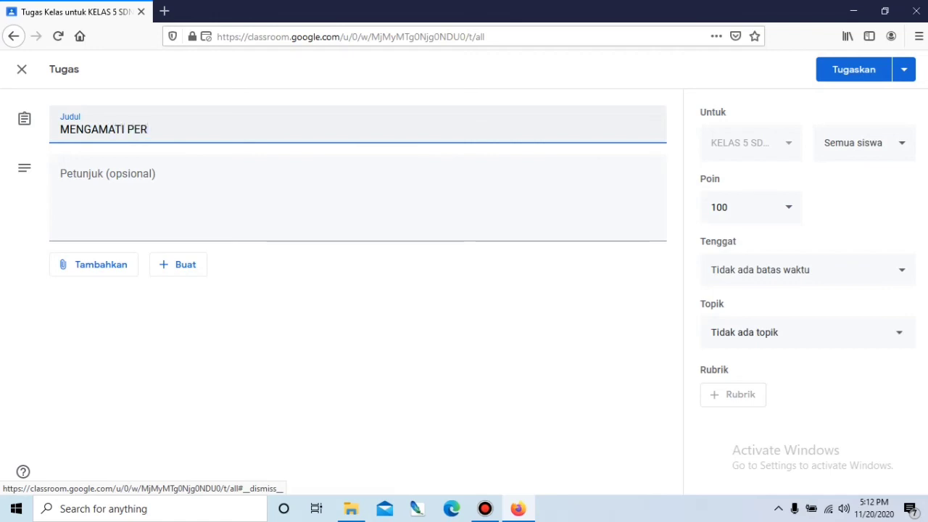
type("TUMBUHAN KE")
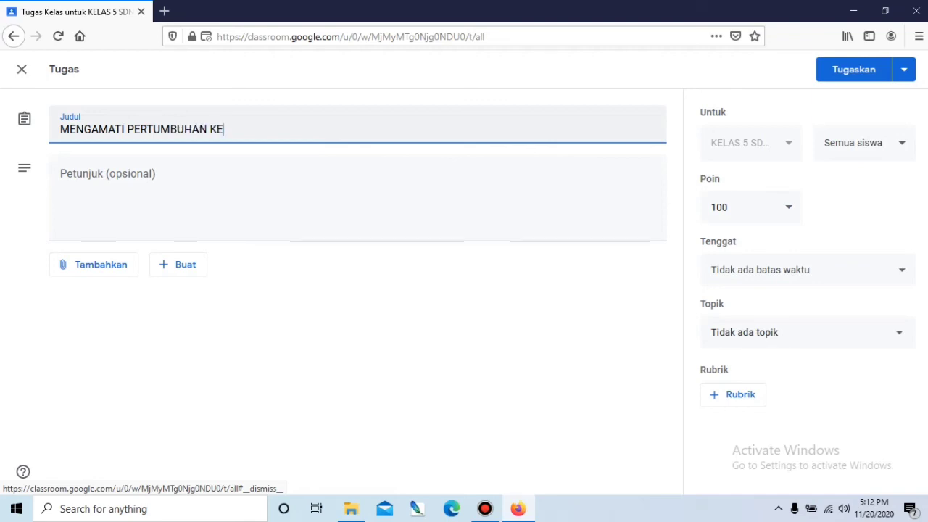
type("CAMBAR")
key("BackSpace")
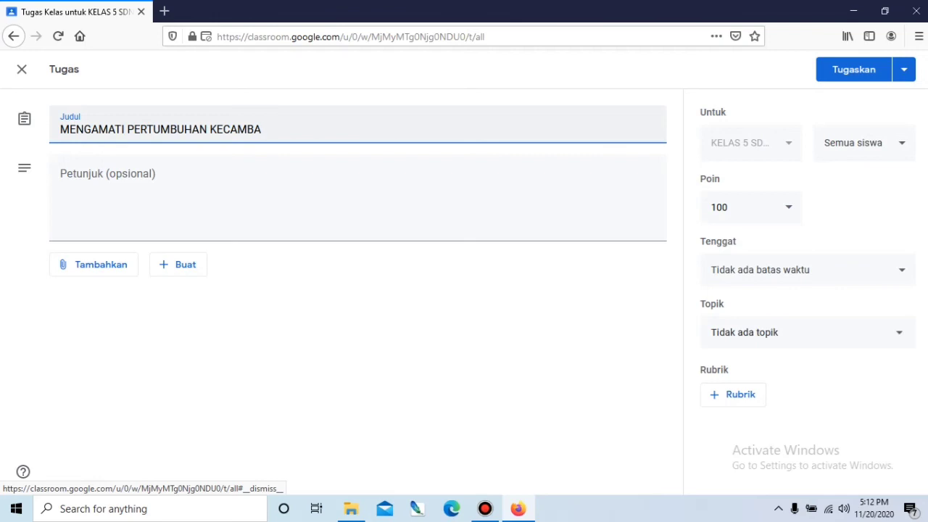
type("H")
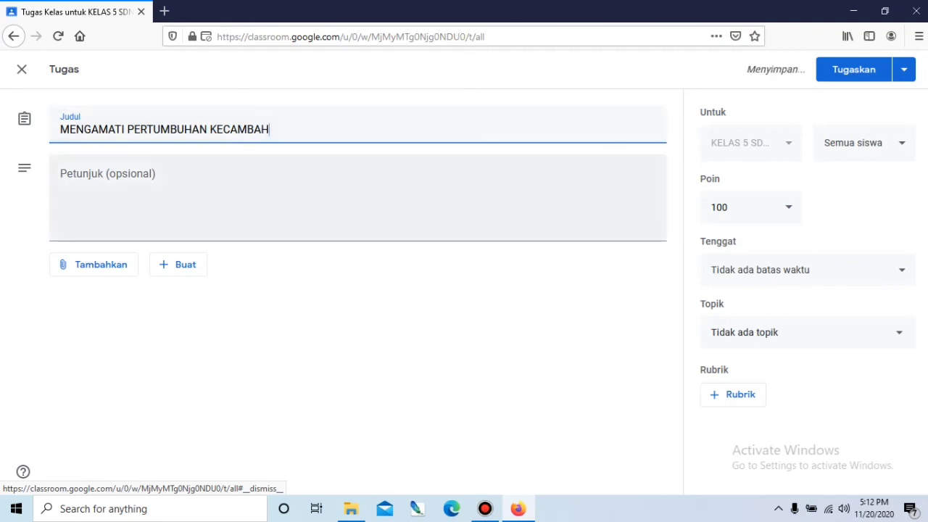
- Enter the assignment instructions PERHATIKAN VIDEO BERIKUT INI
left_click(61, 180)
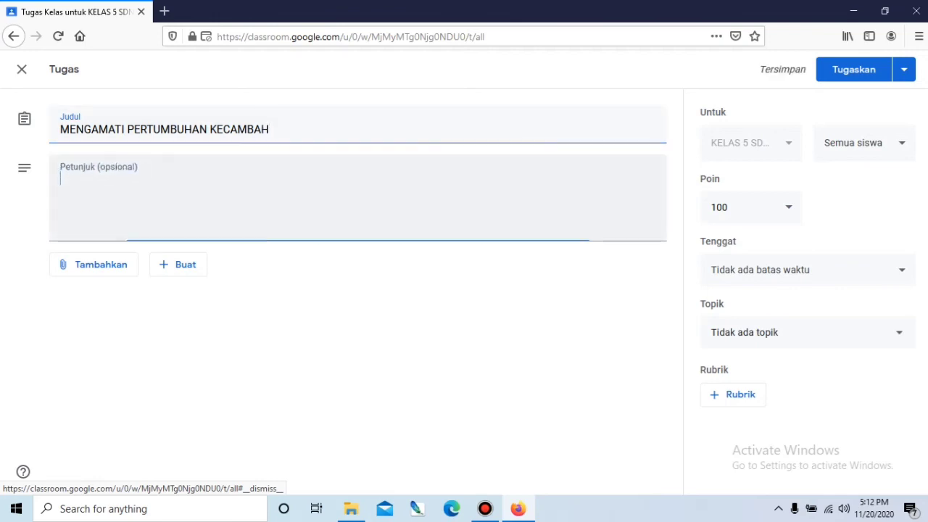
type("P")
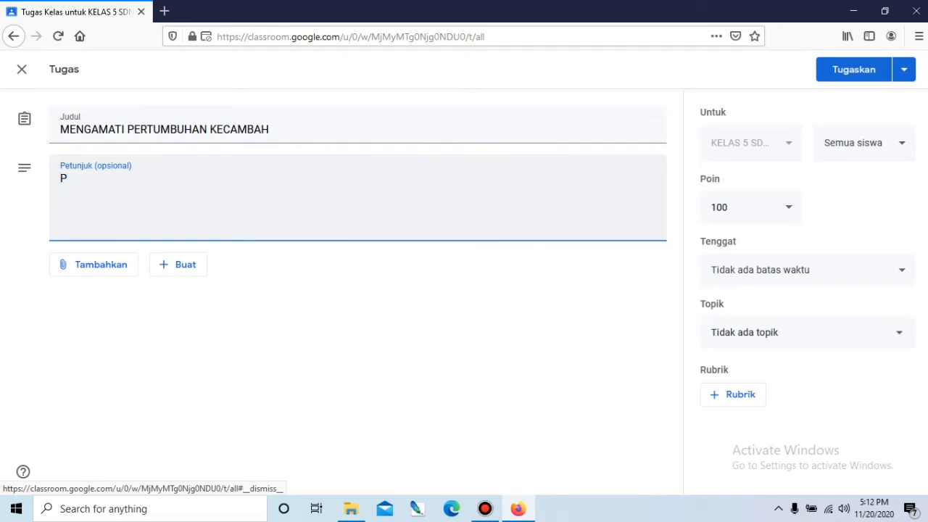
type("ERHATIKAN")
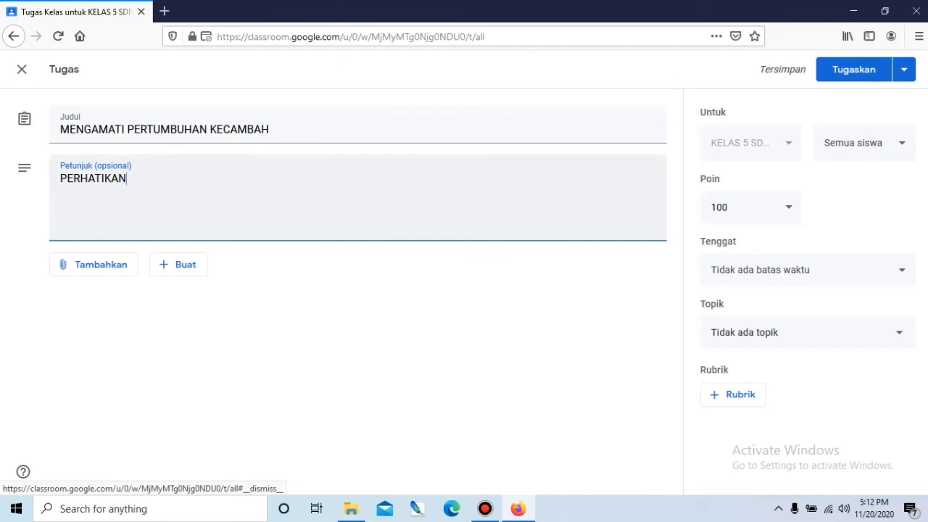
type("VIDEO BERIK")
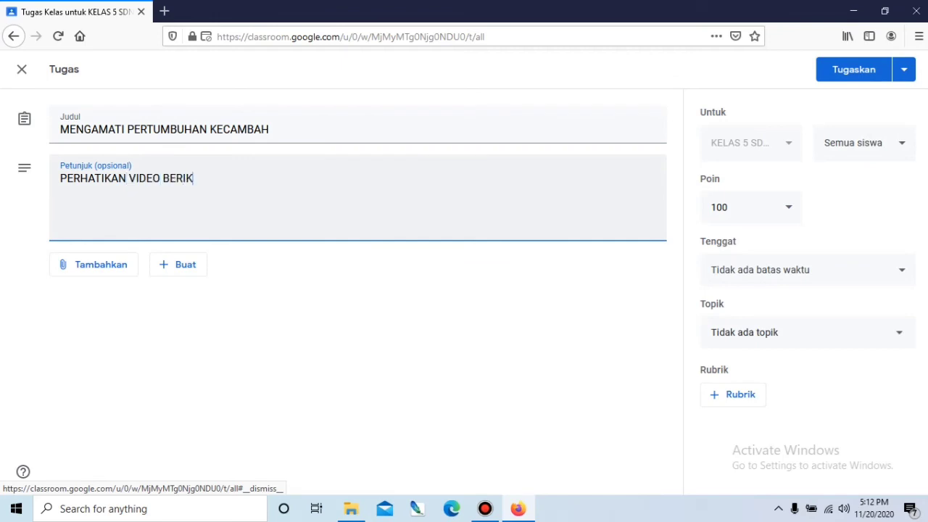
type("UT INI")
- Start adding a link attachment to the assignment and open YouTube in a new browser tab
left_click(101, 265)
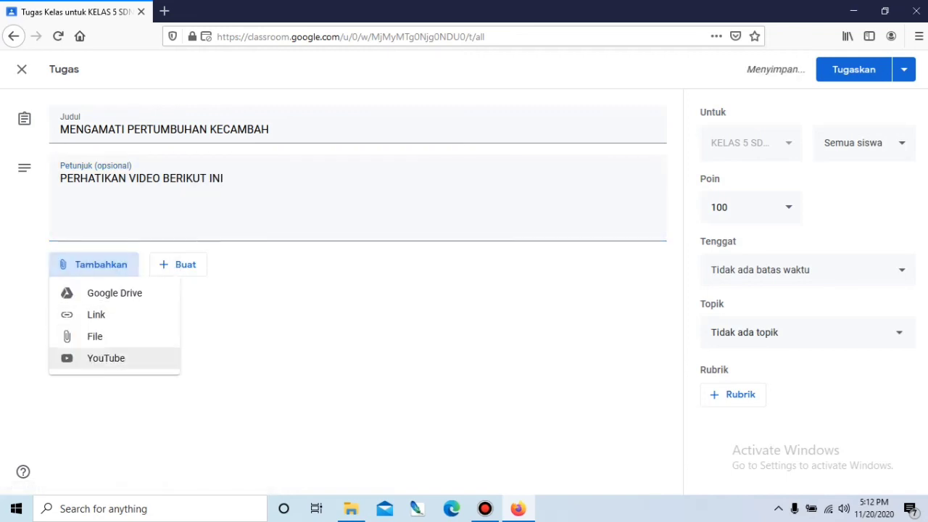
left_click(97, 314)
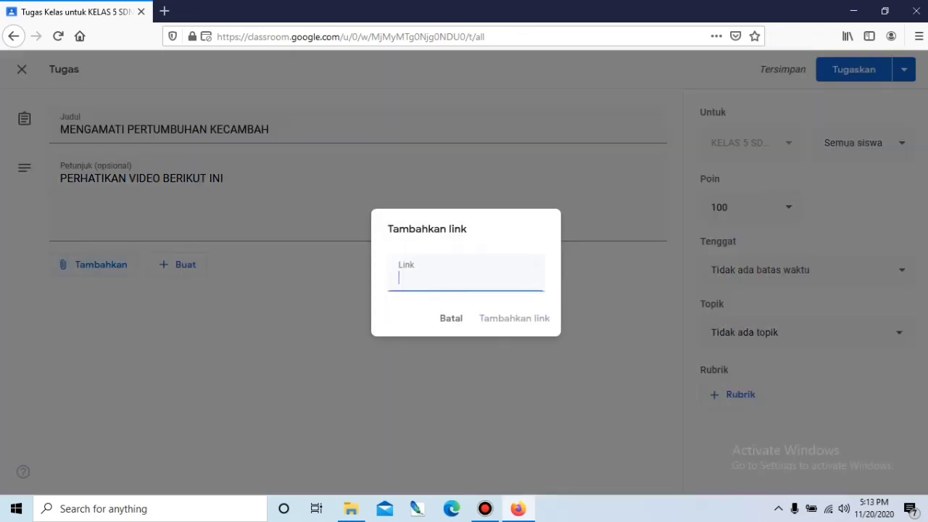
key("ctrl+t")
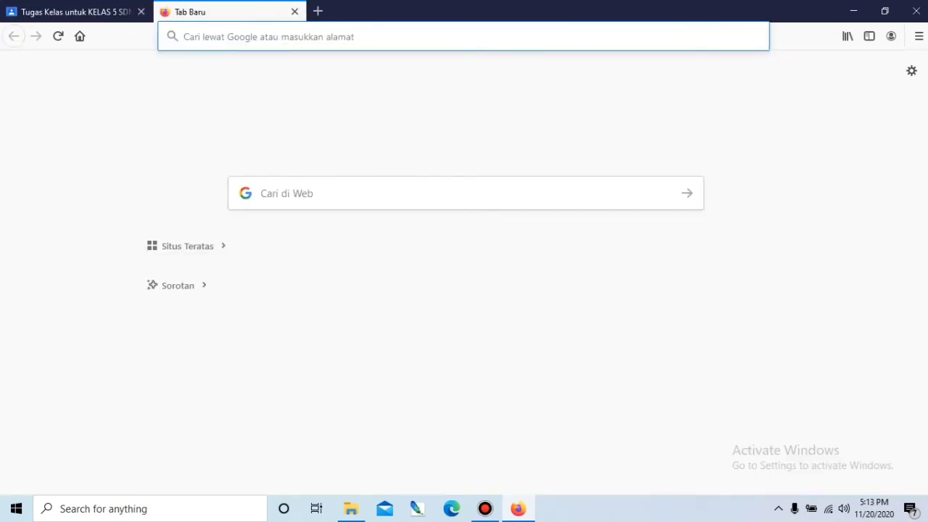
key("Down")
type("YOUTU")
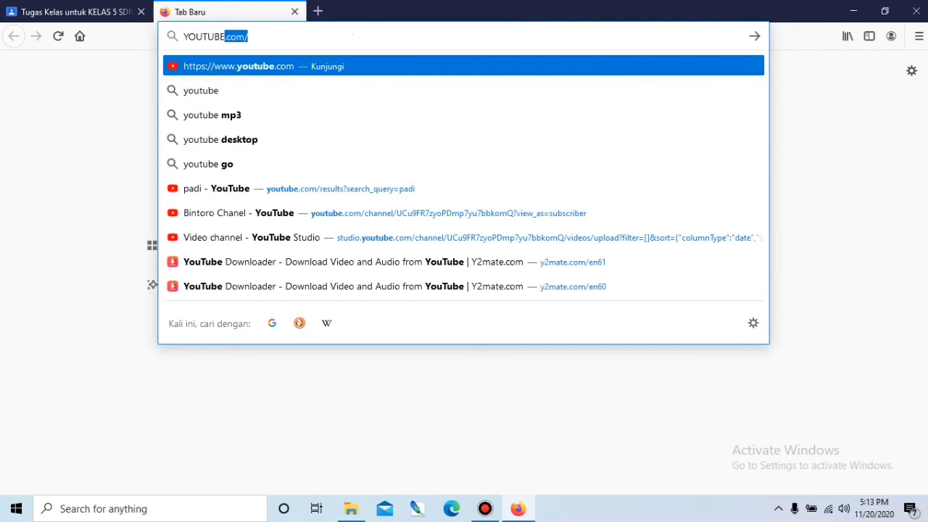
key("Return")
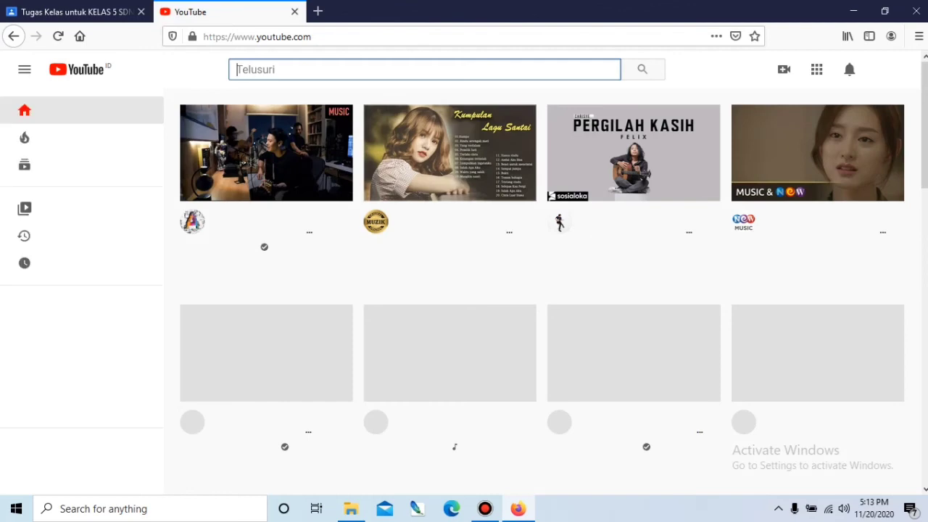
- Search YouTube for pertumbuhan kecambah kacang hijau
type("PERTUM")
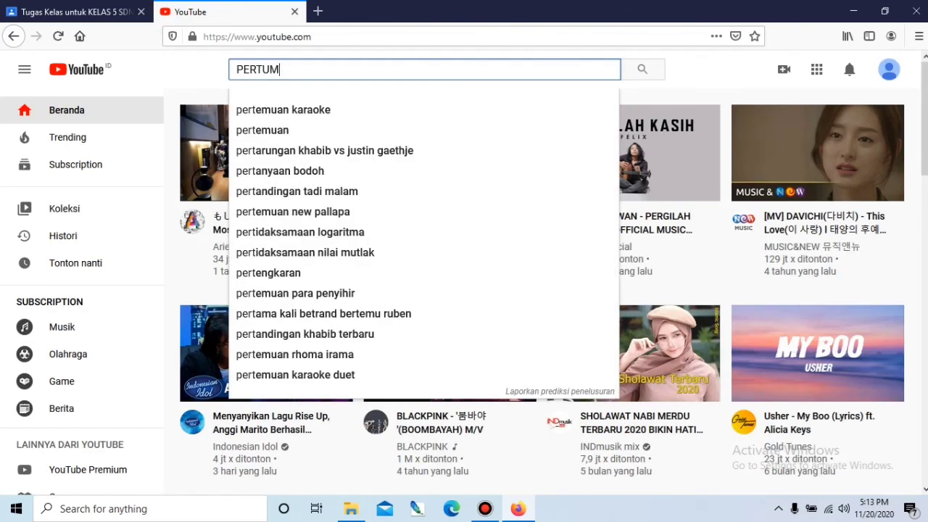
type("BUHAN KECAM")
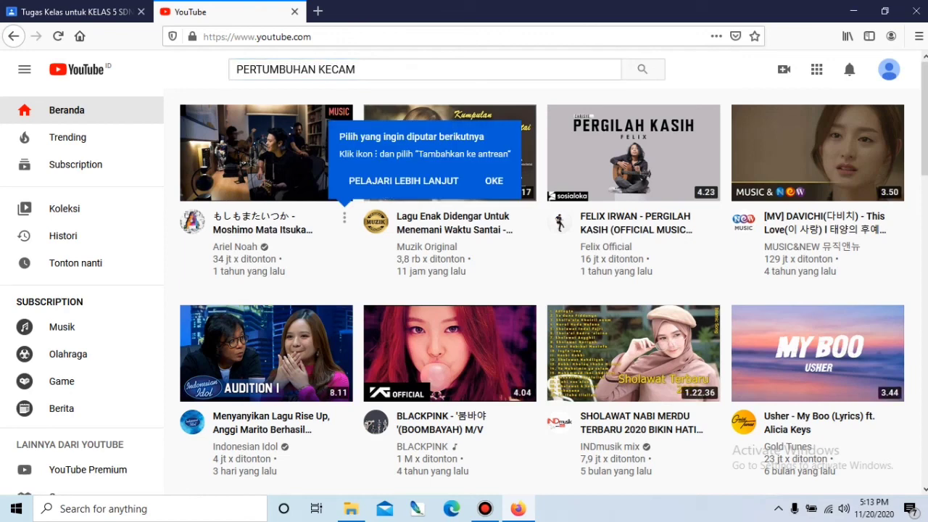
left_click(356, 70)
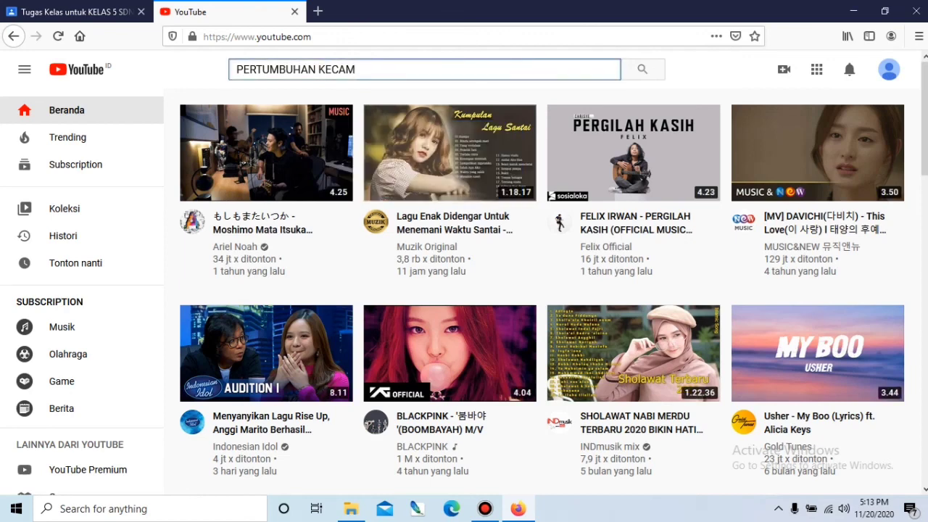
type("BAH")
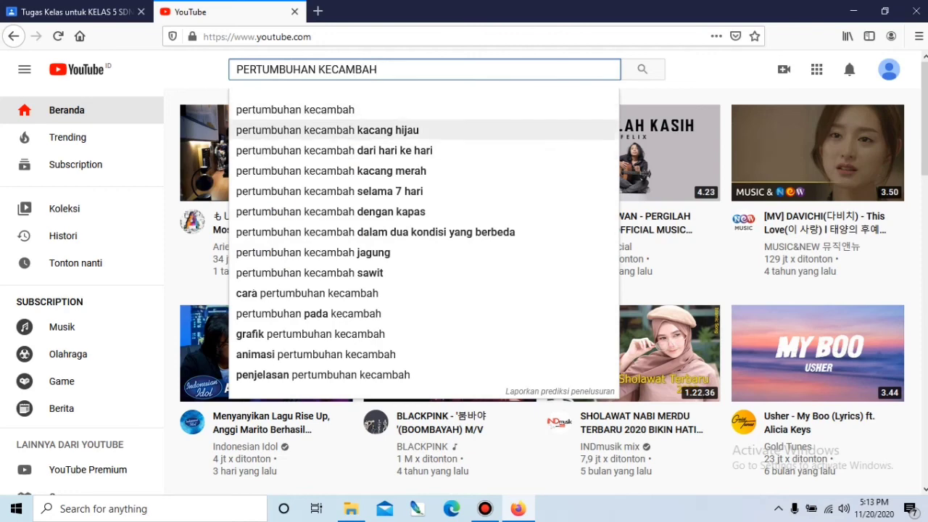
left_click(327, 130)
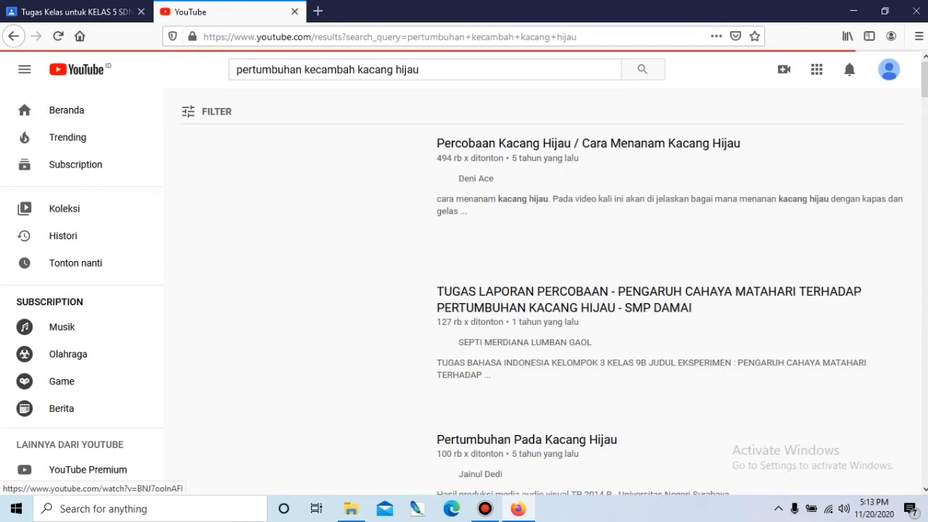
- Open the video Percobaan Kacang Hijau / Cara Menanam Kacang Hijau from the search results and copy its web address
left_click(73, 12)
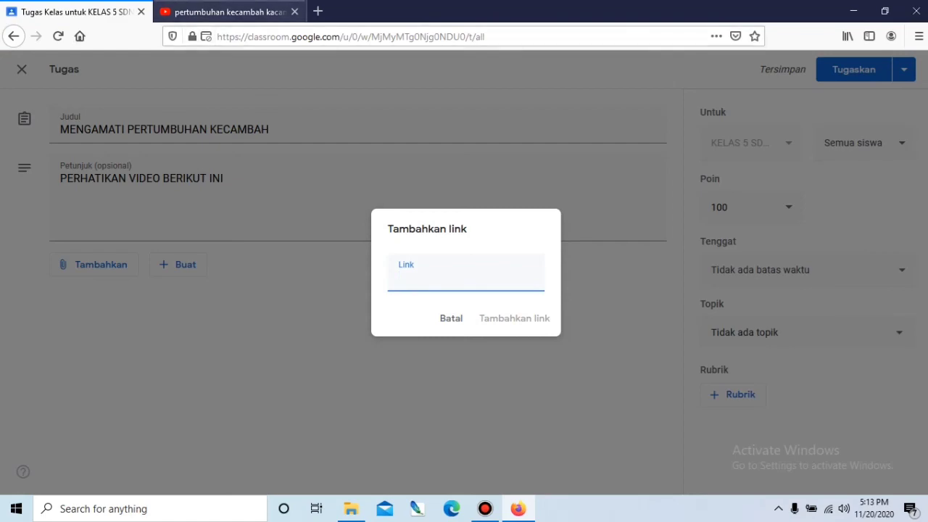
key("ctrl+Tab")
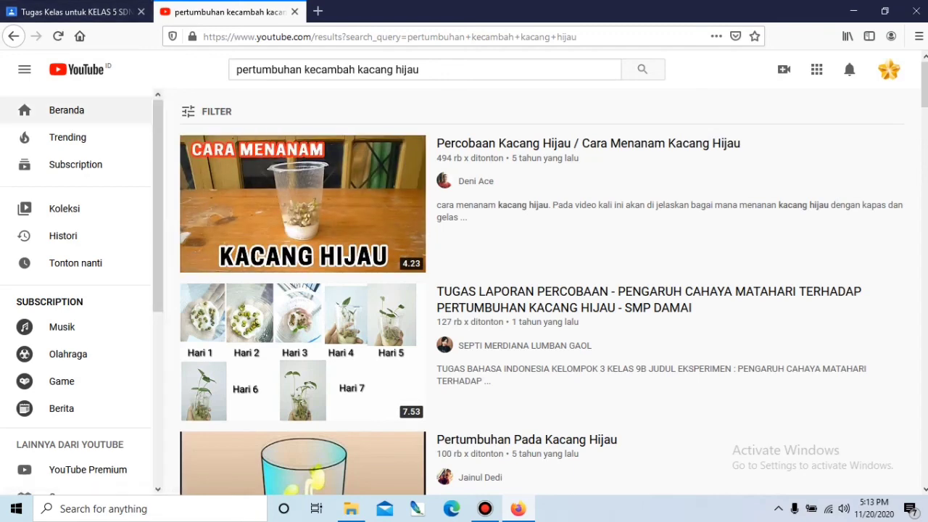
left_click(303, 204)
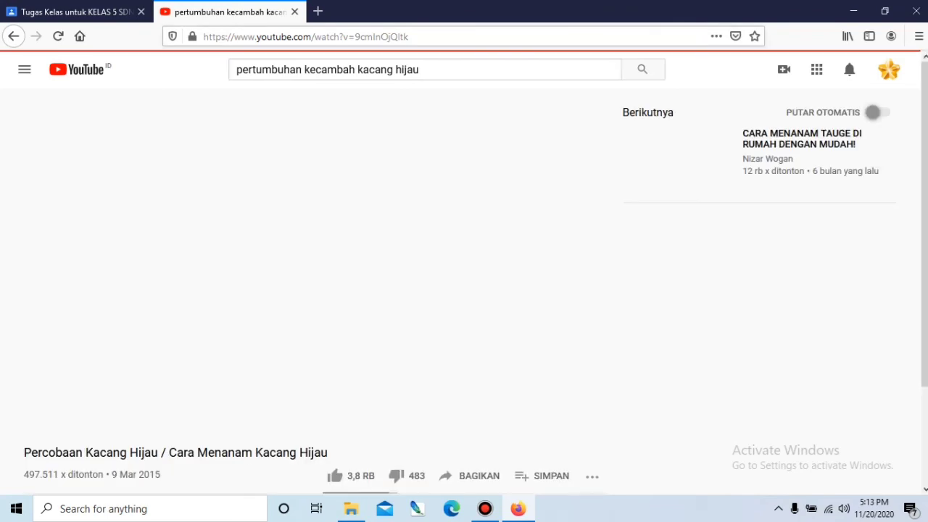
left_click(356, 36)
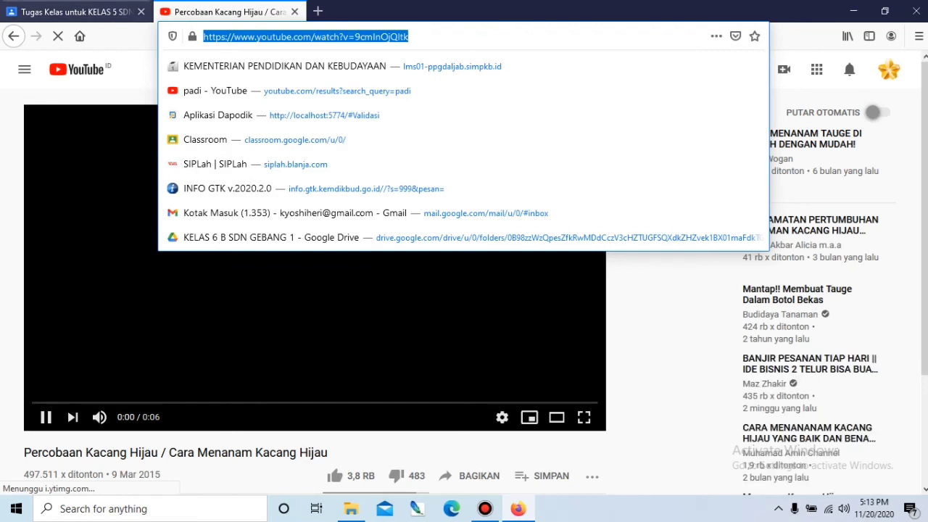
- Attach the copied YouTube video link to the MENGAMATI PERTUMBUHAN KECAMBAH assignment and publish it to the class
key("ctrl+Tab")
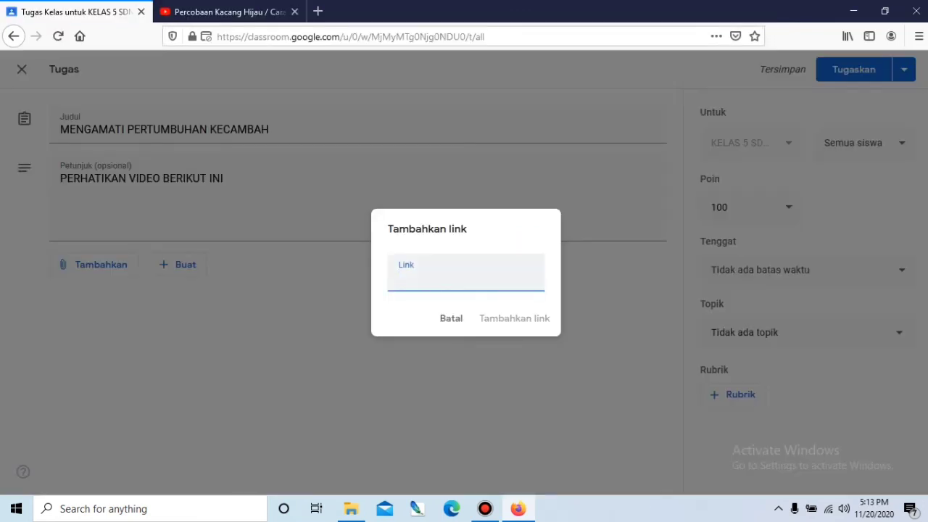
type("https://www.youtube.com/watch?v=9cmIn0jQltk")
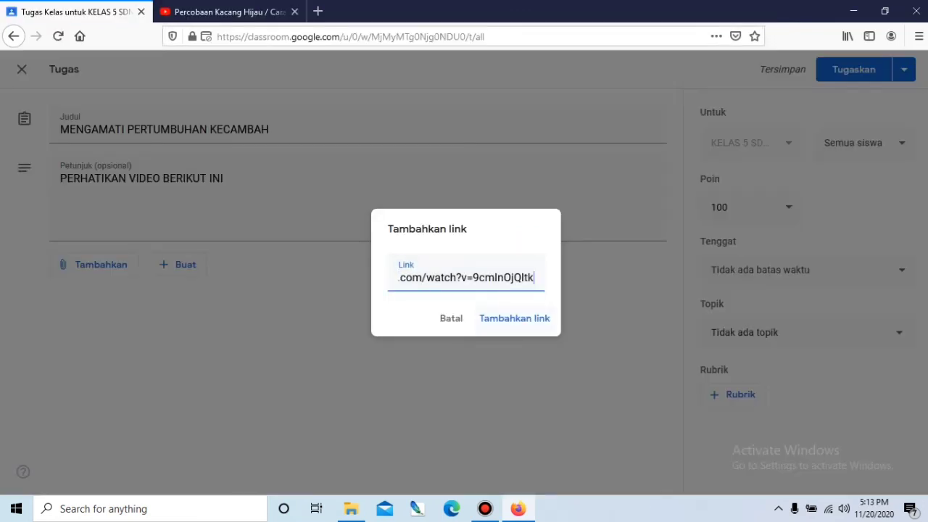
left_click(515, 318)
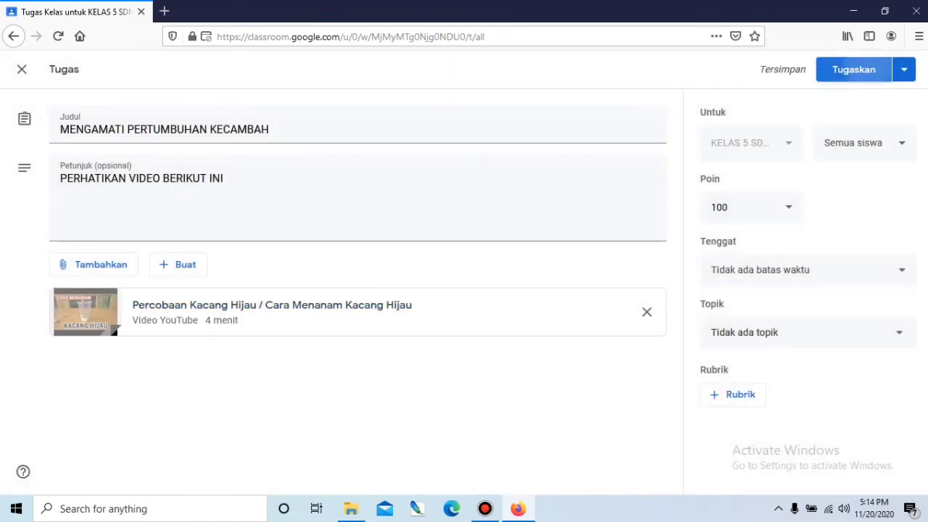
left_click(853, 69)
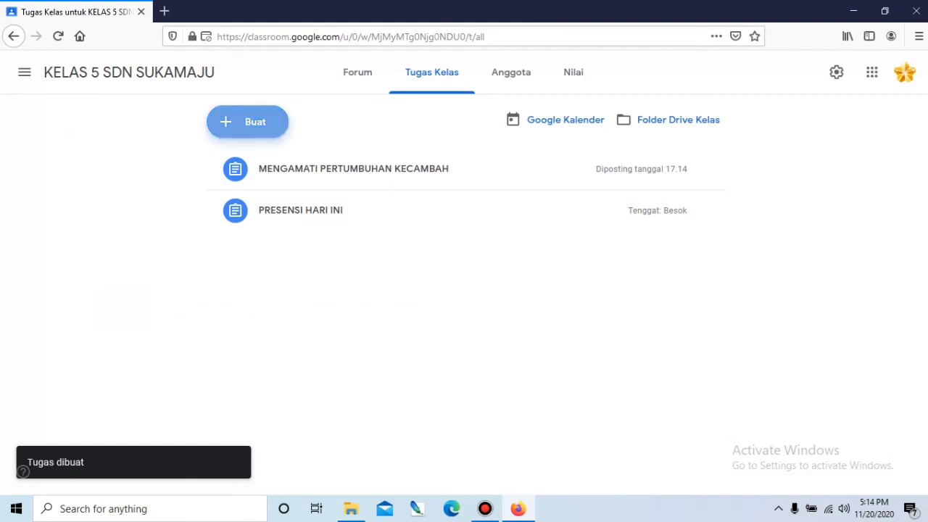
- Create another class assignment, dismiss the rubric tip, and title it ULANGAN HARIAN
left_click(247, 122)
left_click(259, 166)
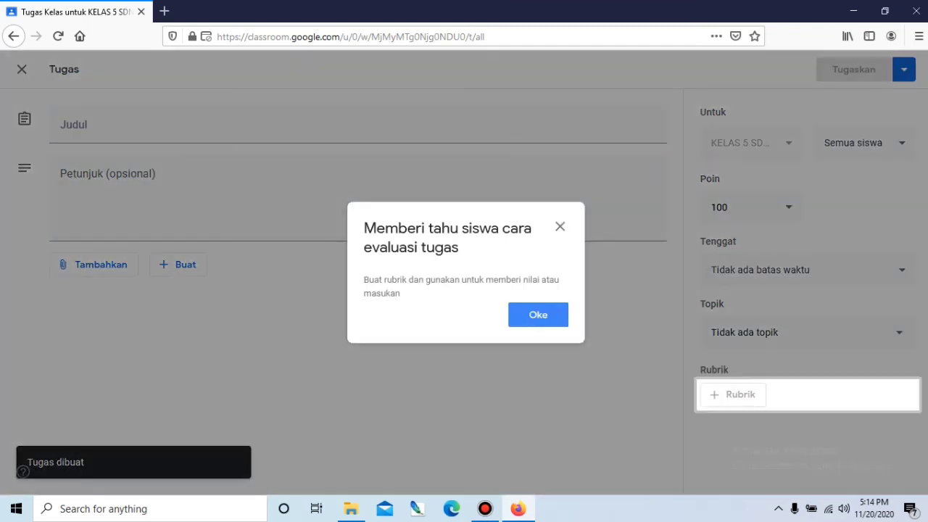
left_click(560, 226)
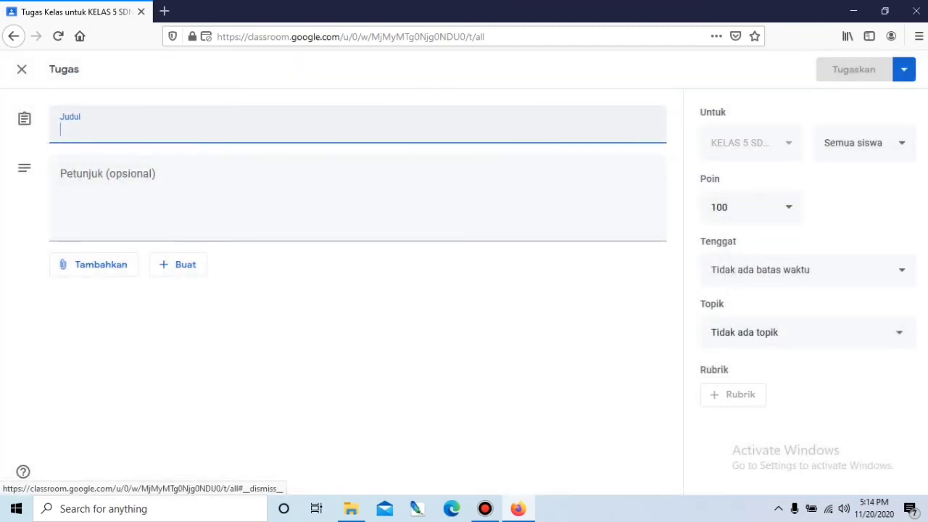
type("ULA")
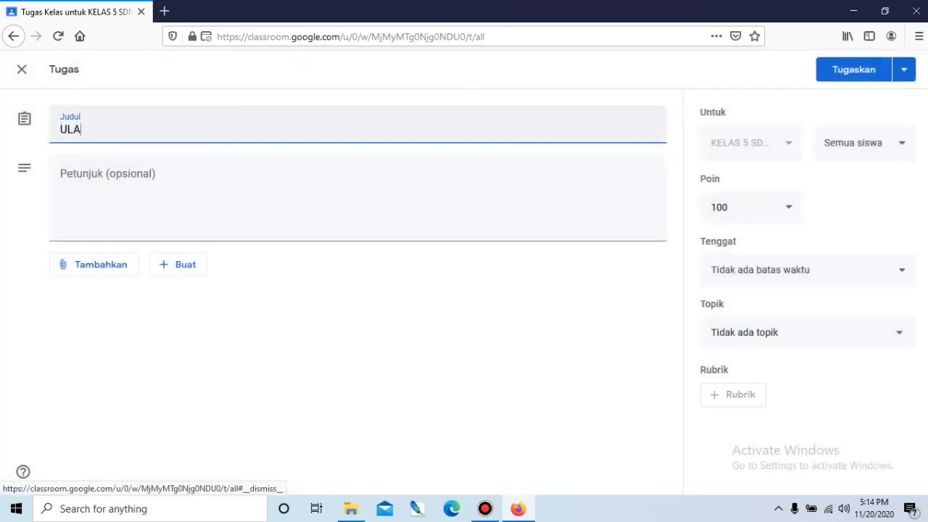
type("NGAN HARIAN")
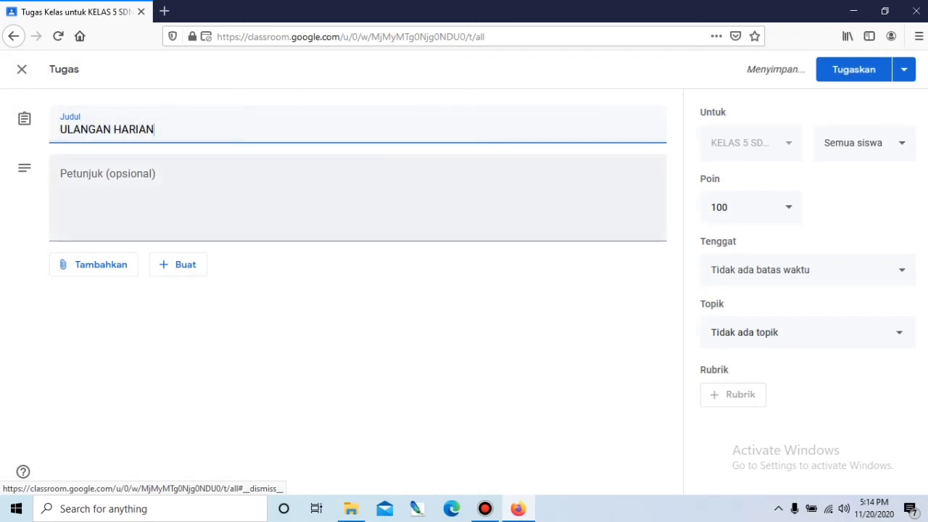
- Enter the assignment instructions "KERJAKAN ULANGAN PADA LINK BERIKUT INI!"
left_click(168, 184)
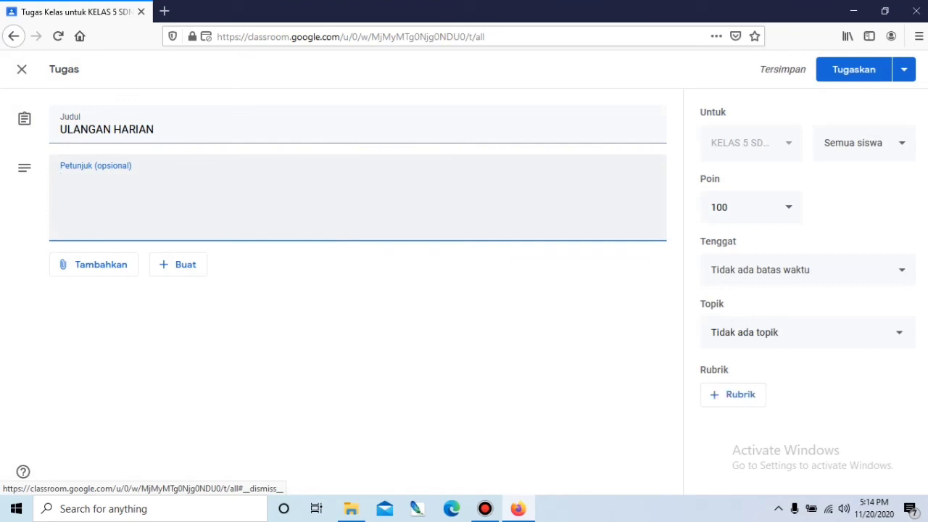
type("KERJA")
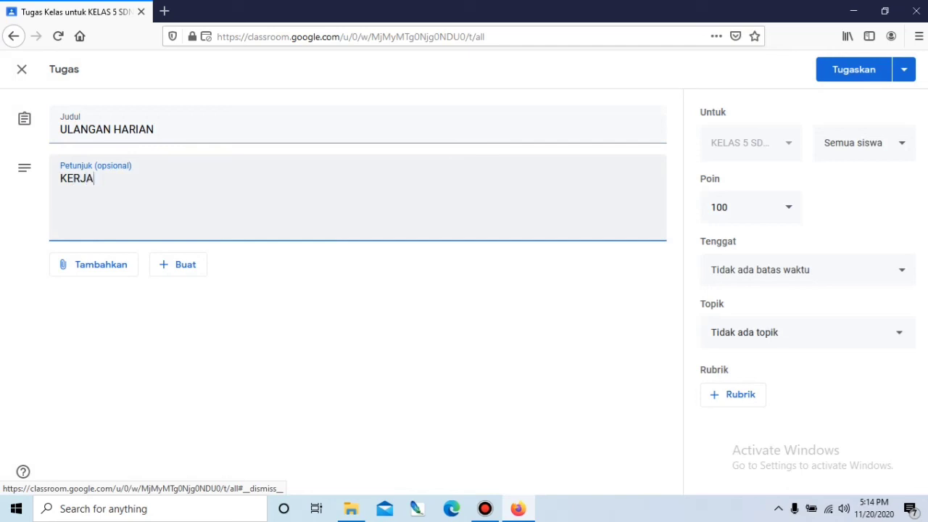
type("KAN ULANGAN")
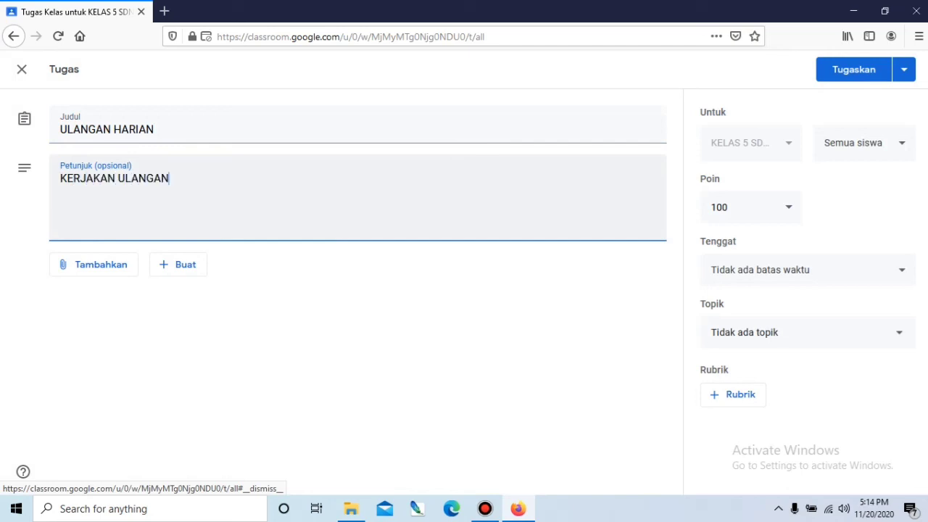
type(" PADA LINK BE")
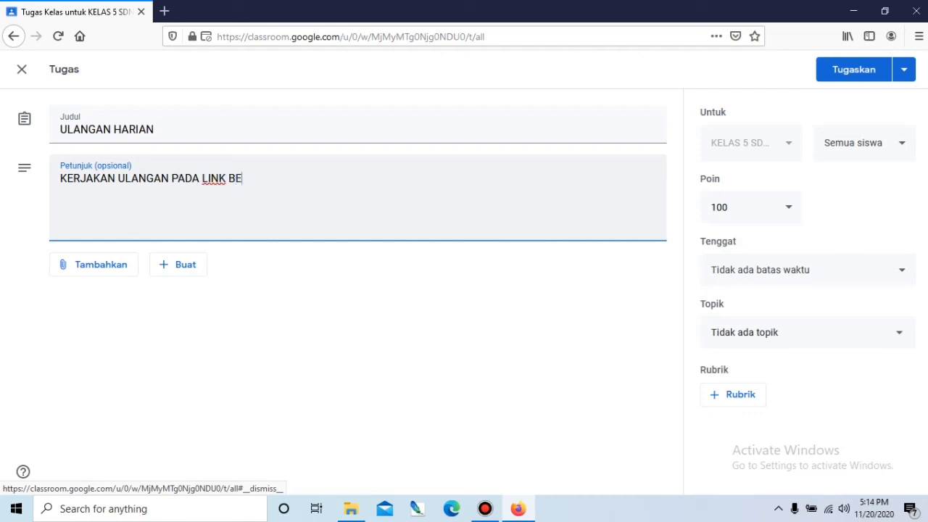
type("RIKUT INI!")
- Create a new Google Form as the assignment's attachment, dismiss the blocked pop-up notice, and open the form for editing
left_click(179, 265)
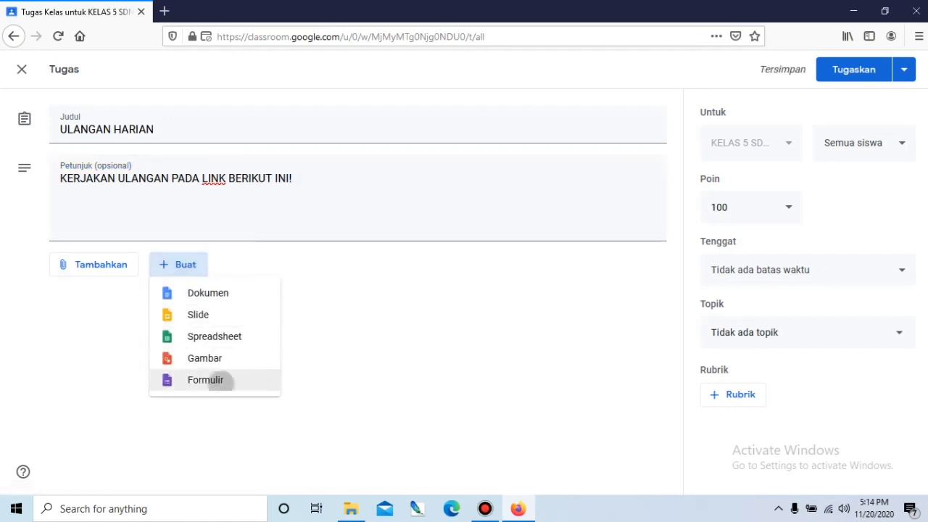
left_click(233, 379)
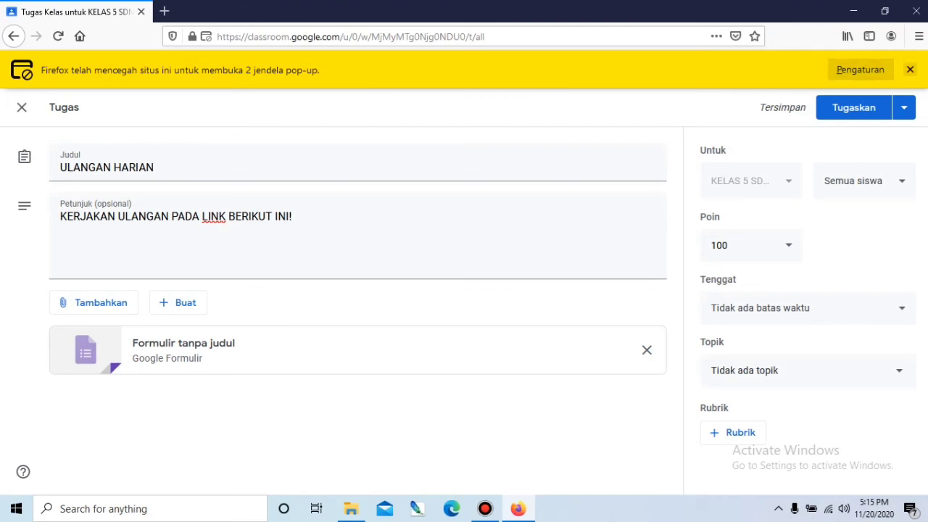
left_click(910, 69)
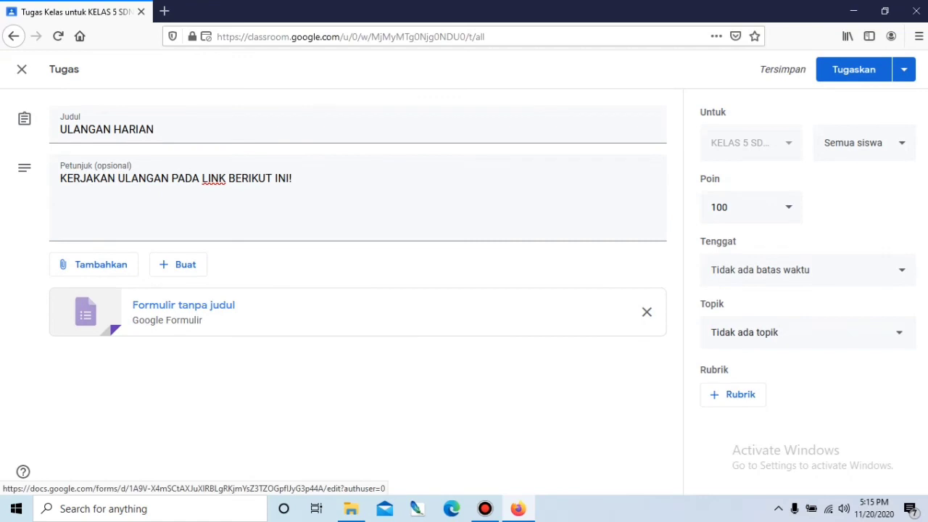
left_click(218, 306)
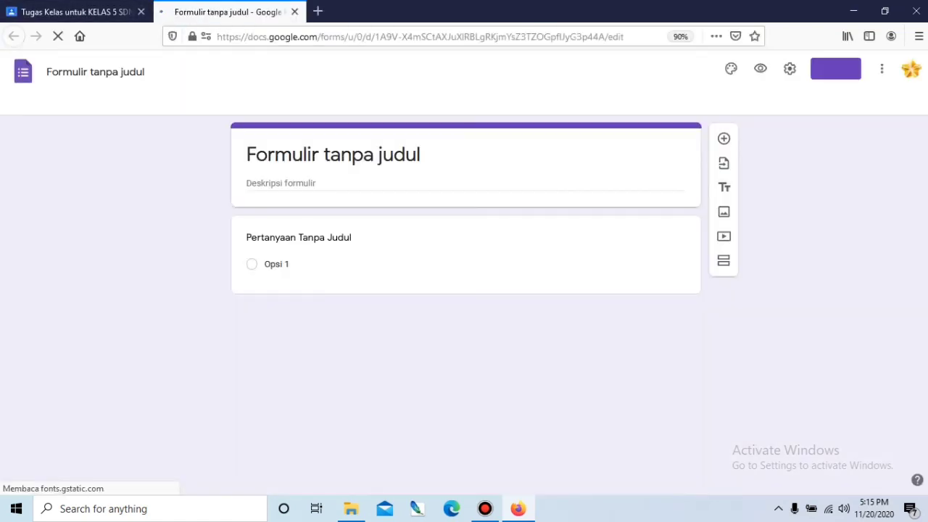
- Replace the form's title with ULANGAN HARIAN, dismissing the tip about reusing questions
left_click(394, 154)
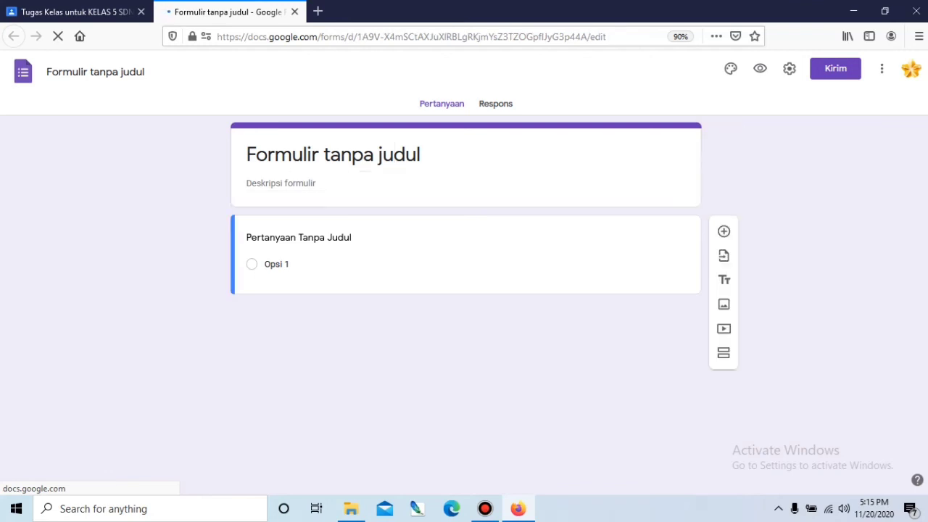
key("shift+End")
key("shift+Left")
key("shift+Left")
key("shift+Left")
key("shift+Left")
key("shift+Left")
key("shift+Left")
key("shift+Left")
key("shift+Left")
key("shift+Left")
key("shift+Left")
key("shift+Left")
key("shift+Left")
key("shift+Left")
key("shift+Left")
key("shift+Left")
key("shift+Left")
key("shift+Left")
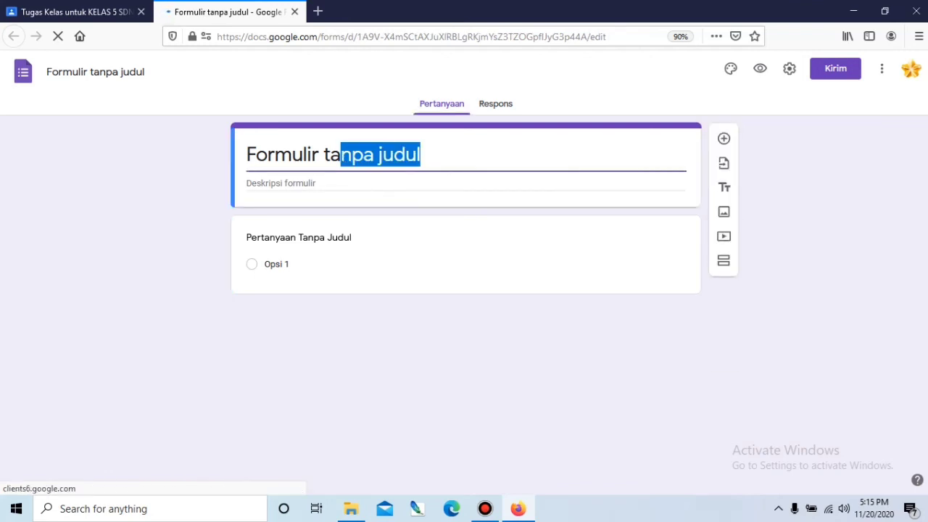
key("BackSpace")
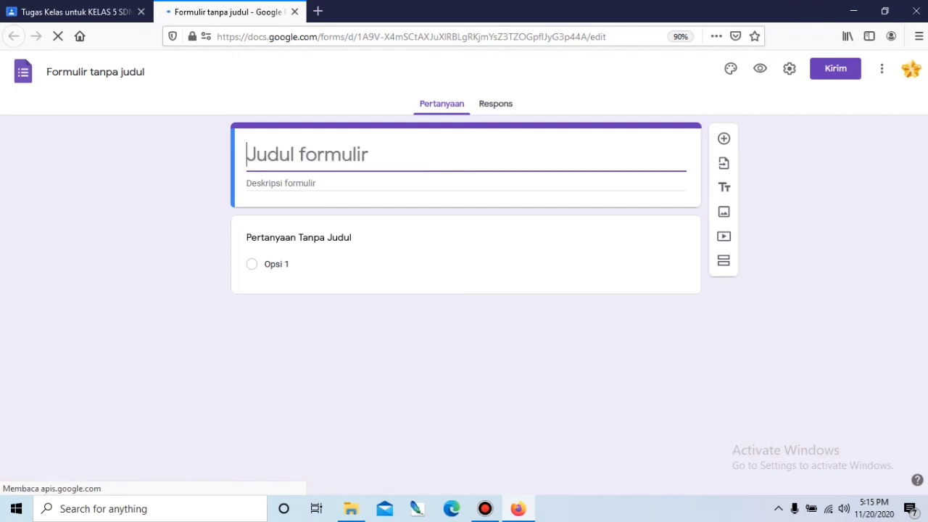
type("U")
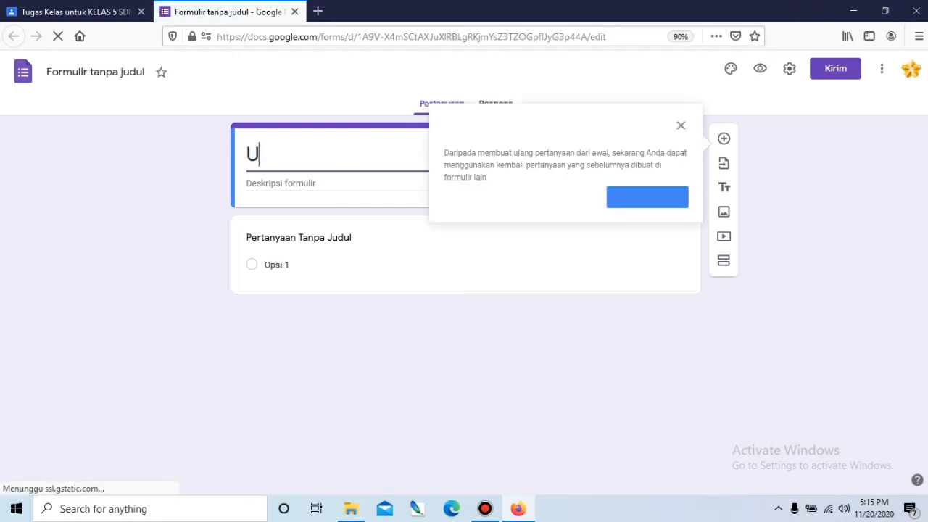
type("LA")
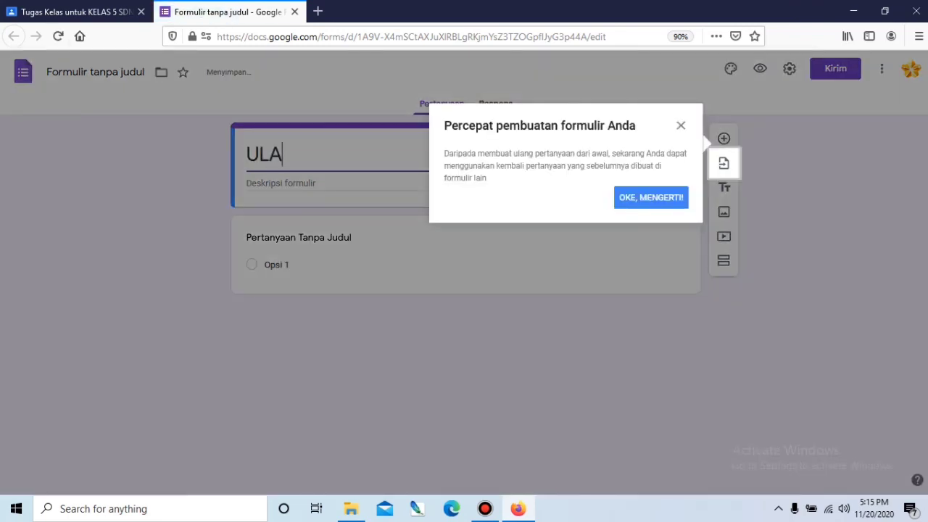
left_click(652, 197)
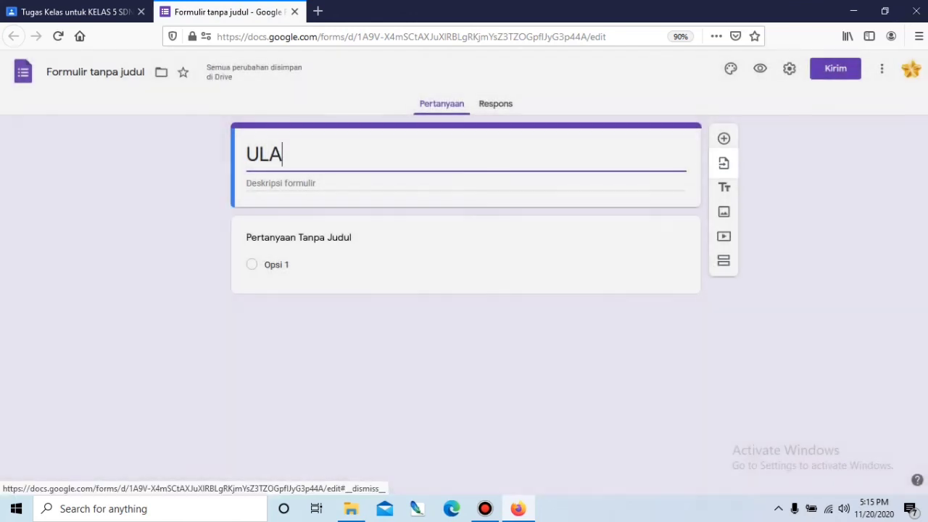
type("NGAN")
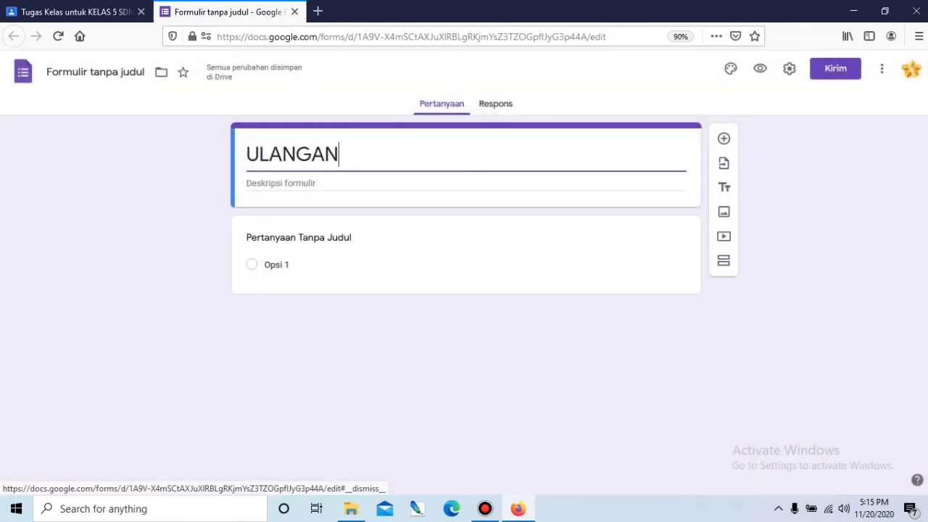
type(" HARIAN")
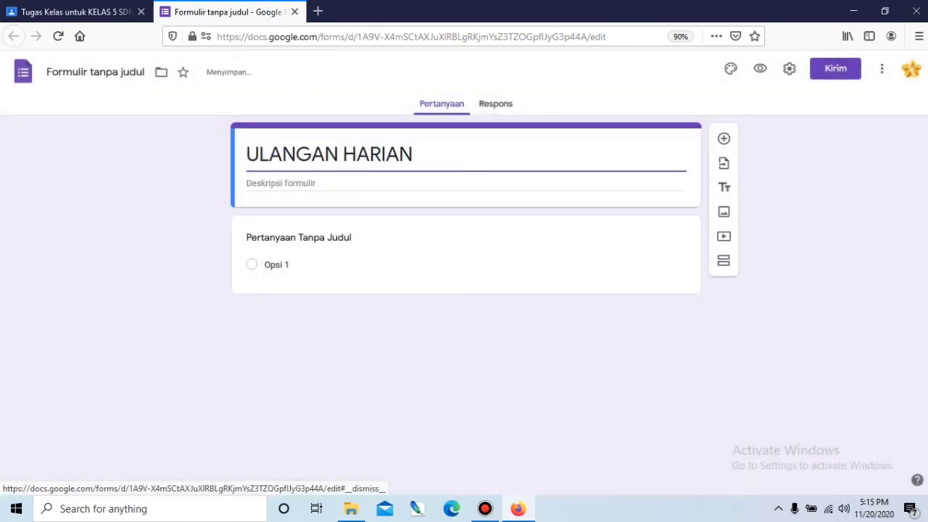
- Enter the form description "KERJAKAN DENGAN CERMAT DAN TELITI!"
key("Tab")
type("KER")
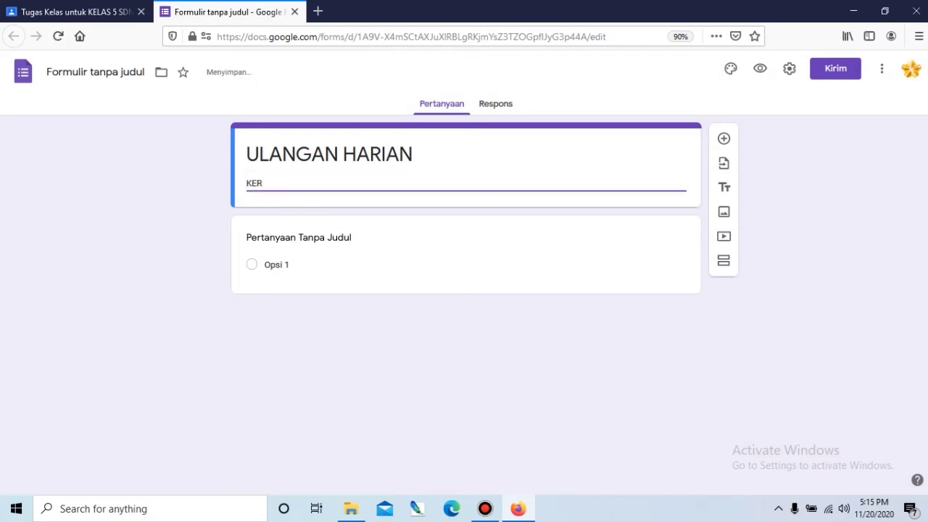
type("JAKAN ")
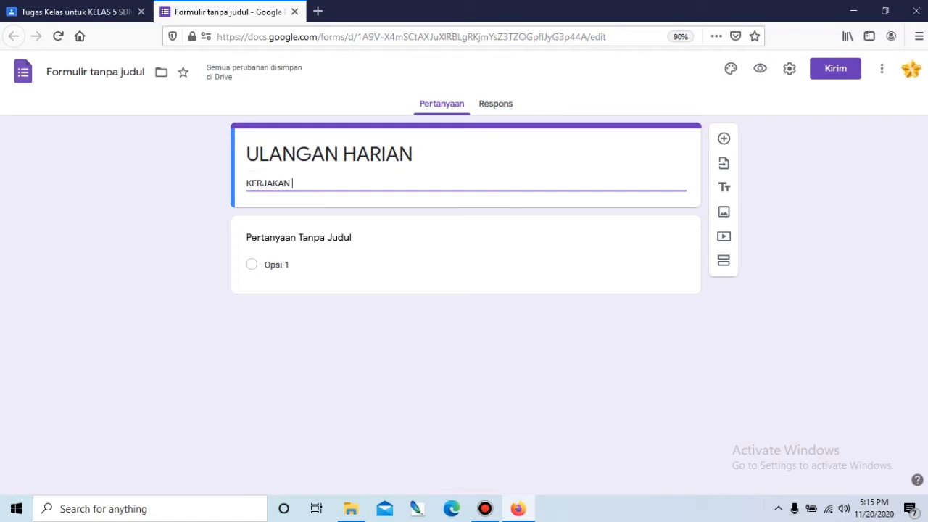
type("DENGAN CERMA")
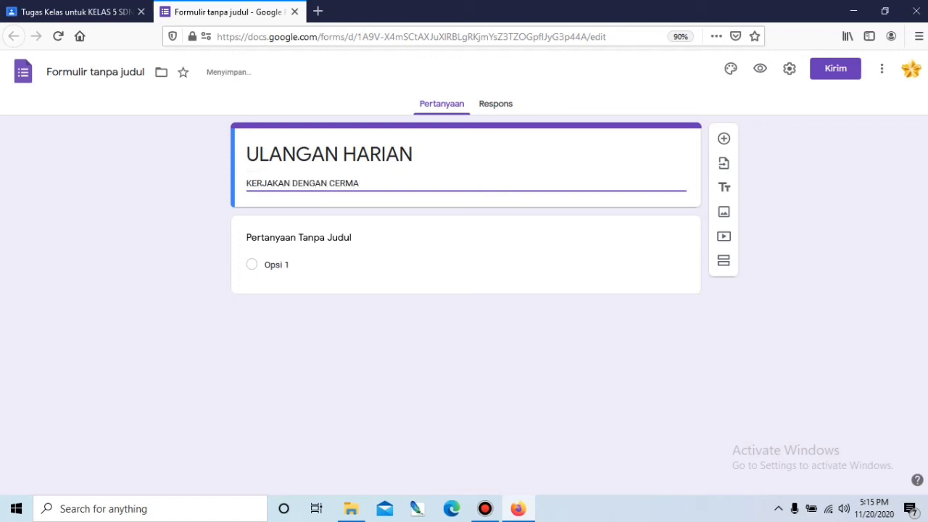
type("T DAN TELITI!")
- Make the first question a required short-answer question titled NAMA, and add a new section below it
left_click(312, 238)
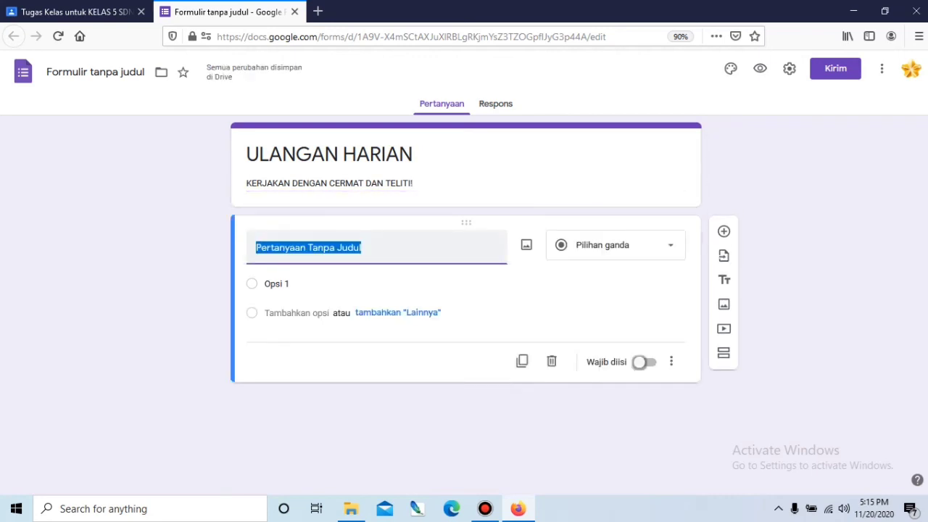
type("NAMA")
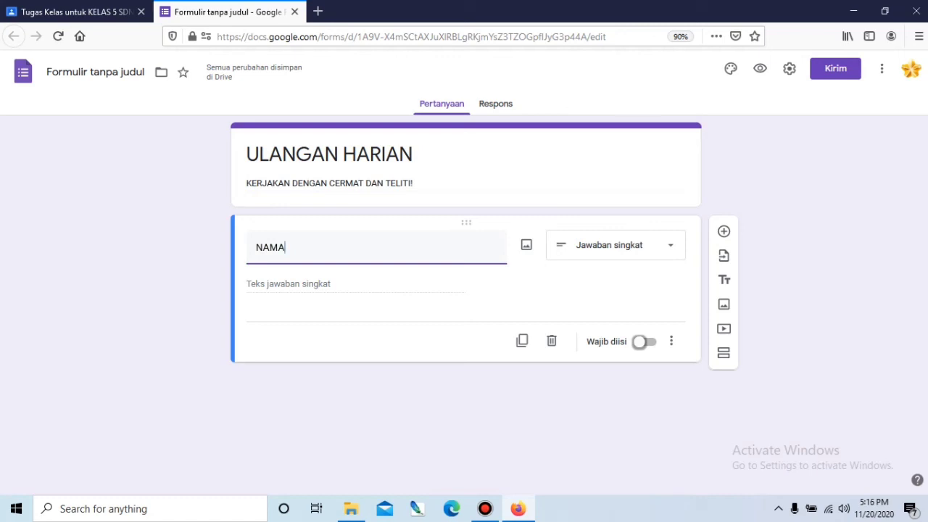
left_click(642, 341)
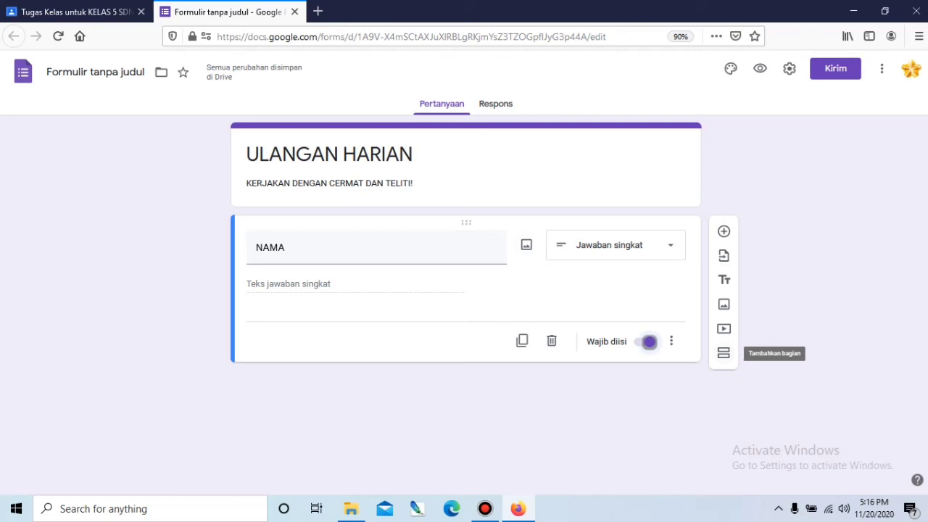
left_click(724, 353)
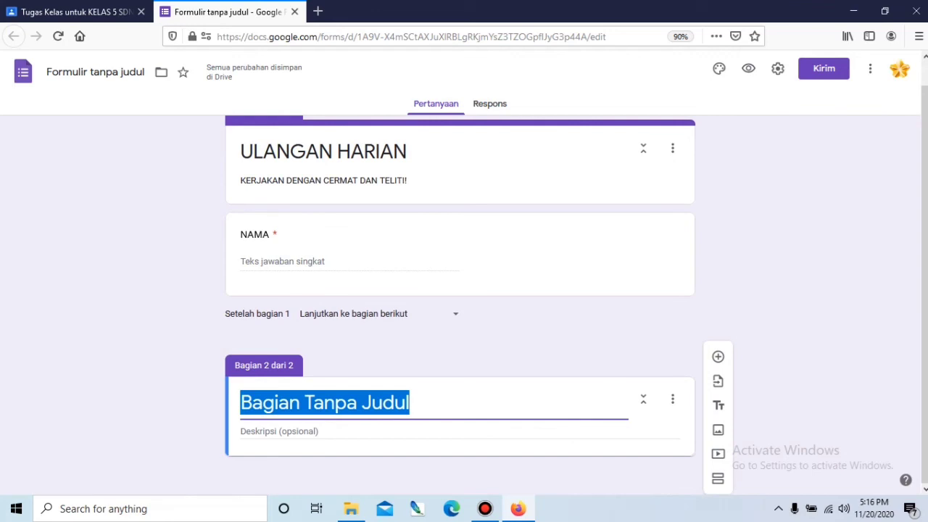
type("PILI")
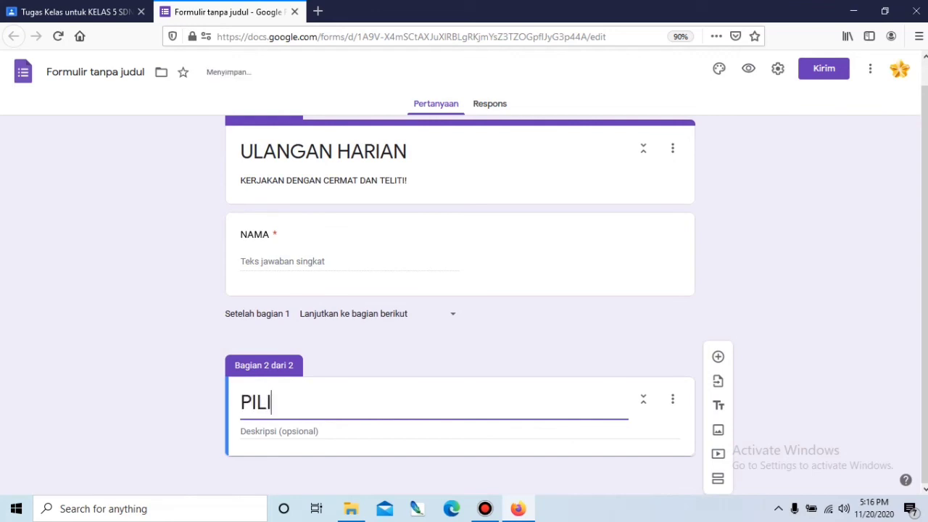
type("HLAH ")
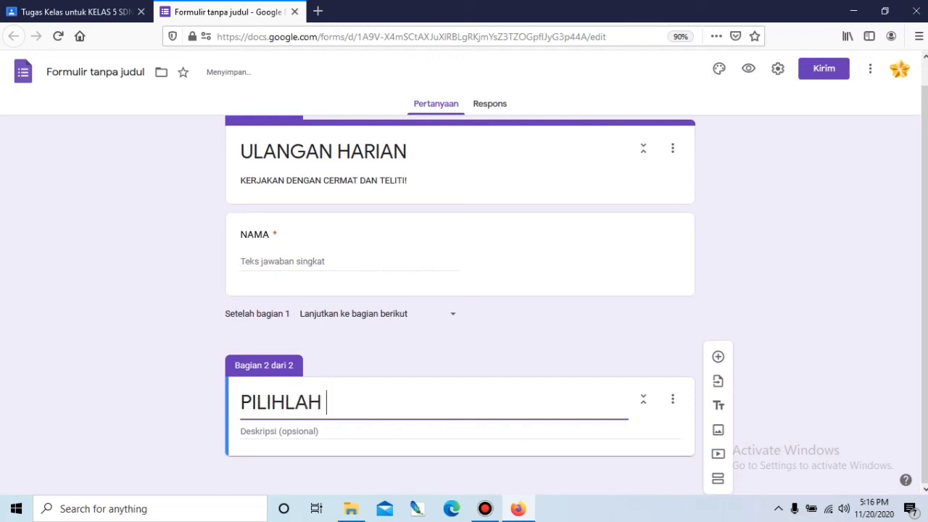
type("A, B, ATAU")
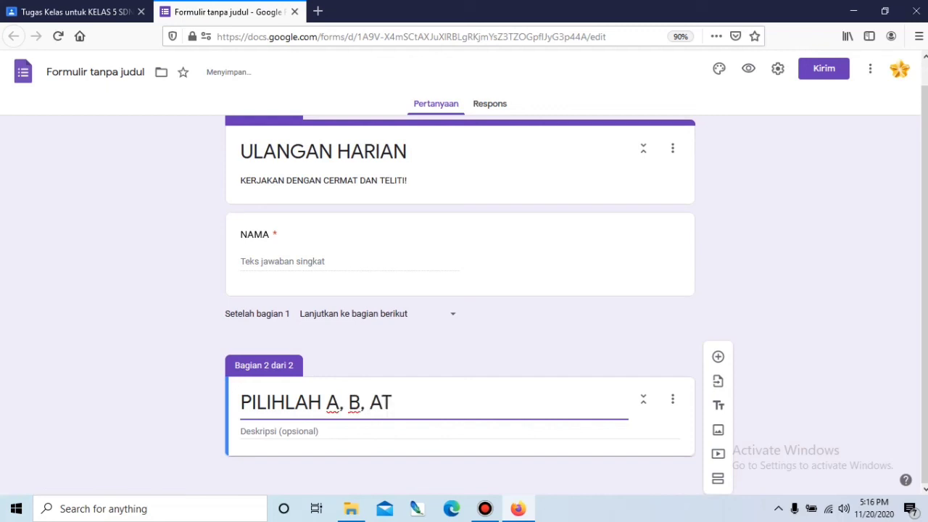
key("BackSpace")
key("BackSpace")
key("BackSpace")
key("BackSpace")
key("BackSpace")
key("BackSpace")
key("BackSpace")
key("BackSpace")
key("BackSpace")
key("BackSpace")
key("BackSpace")
key("BackSpace")
key("BackSpace")
key("BackSpace")
key("BackSpace")
key("BackSpace")
key("BackSpace")
key("BackSpace")
key("BackSpace")
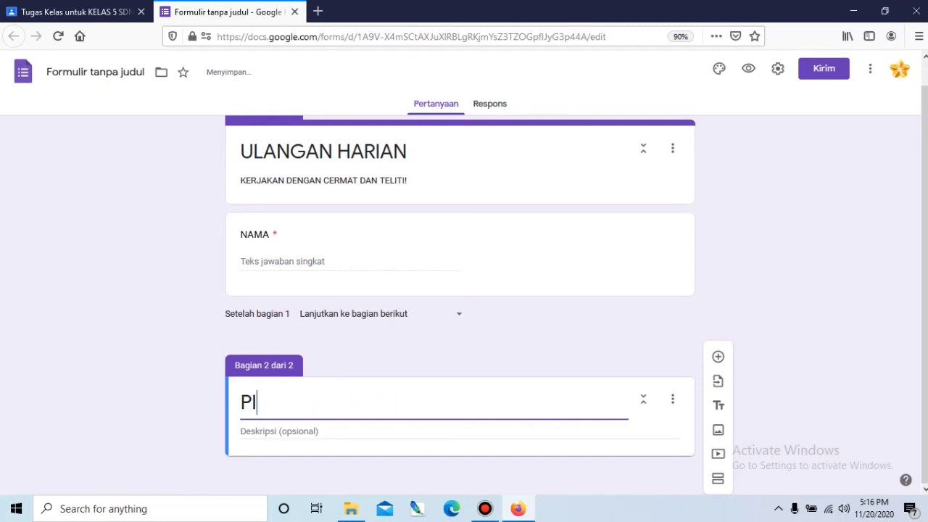
- Title the new section "Pilihlah jawaban yang paling tepat!"
type("p")
key("BackSpace")
type("Pilihlah")
key("BackSpace")
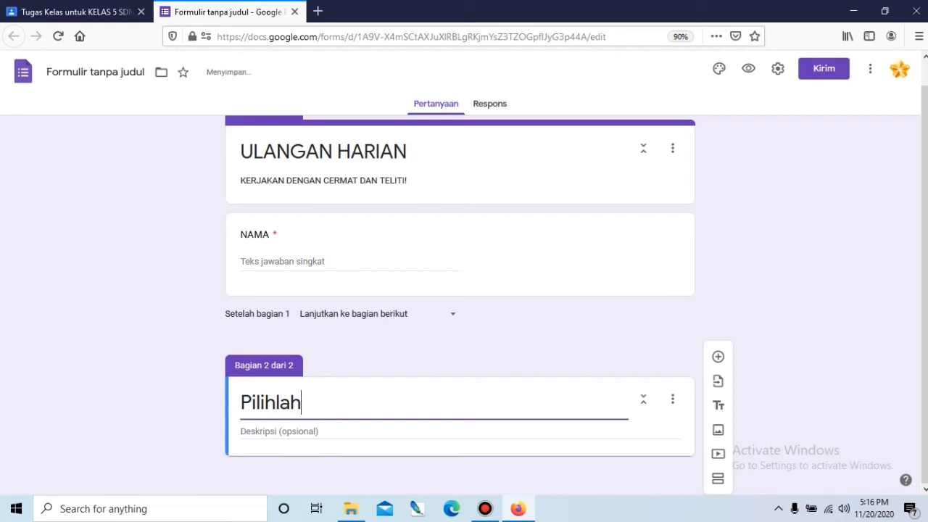
key("BackSpace")
type("h jawaban y")
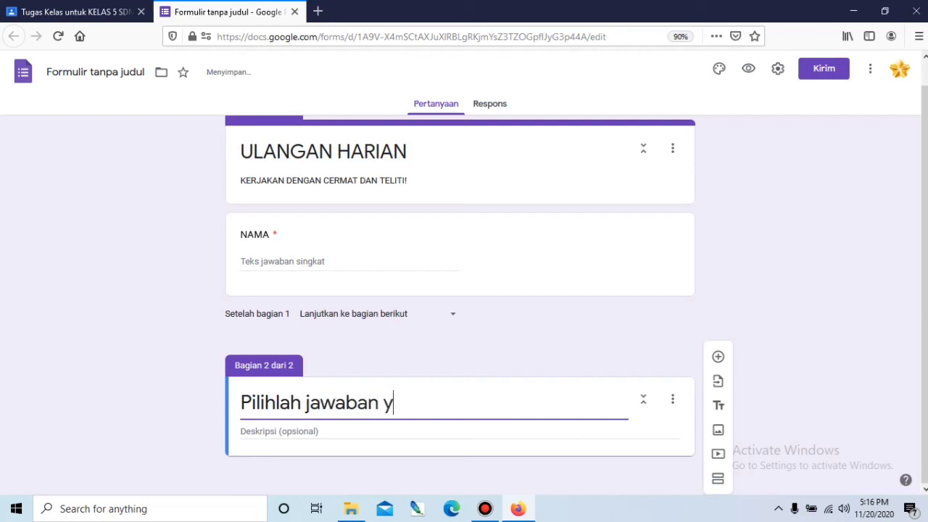
type("ang palin")
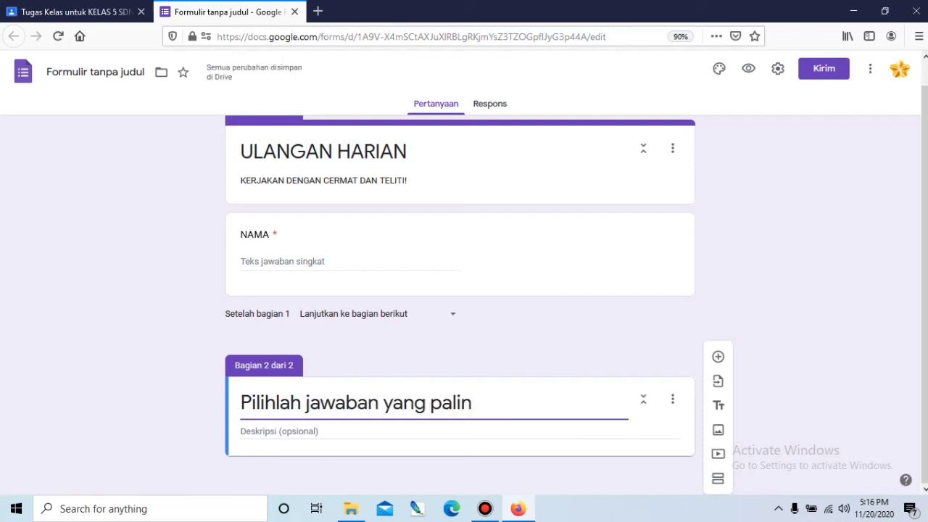
type("g tepat")
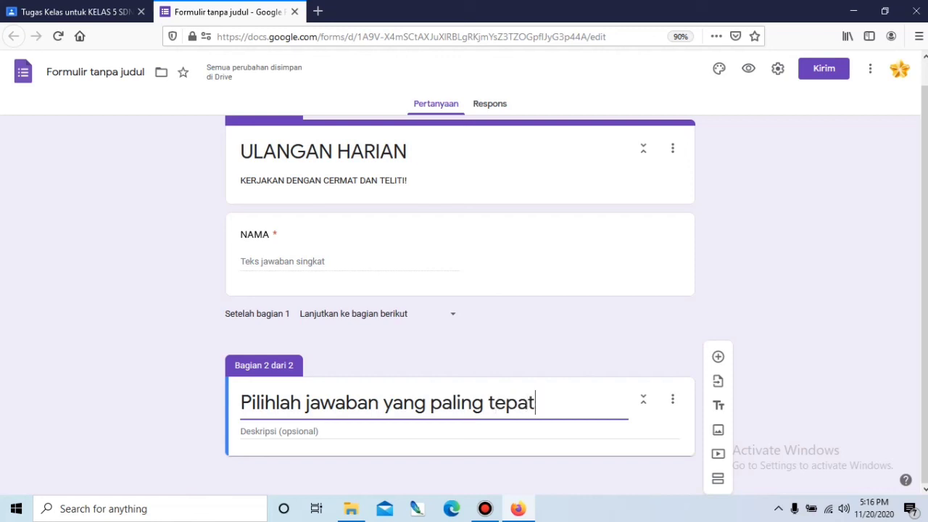
type("!")
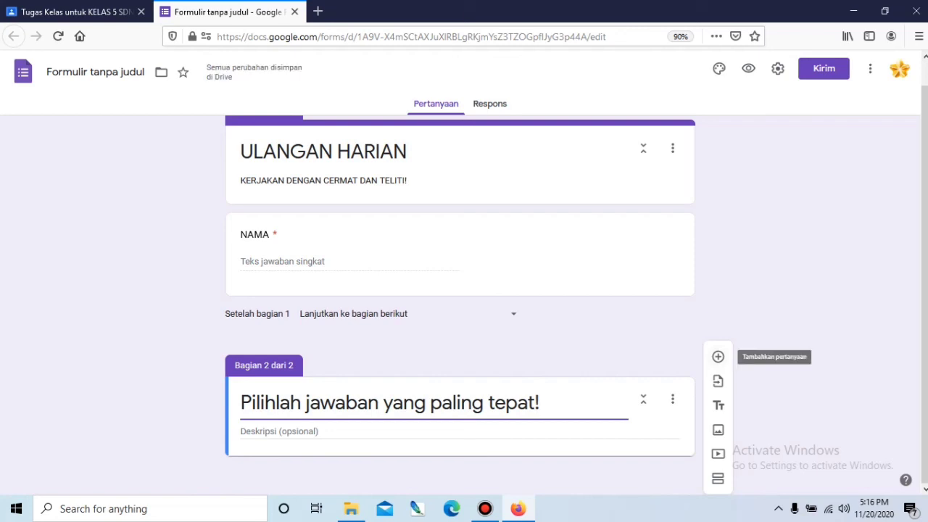
- Add a blank multiple-choice question to the second section and look over both sections of the form
left_click(718, 357)
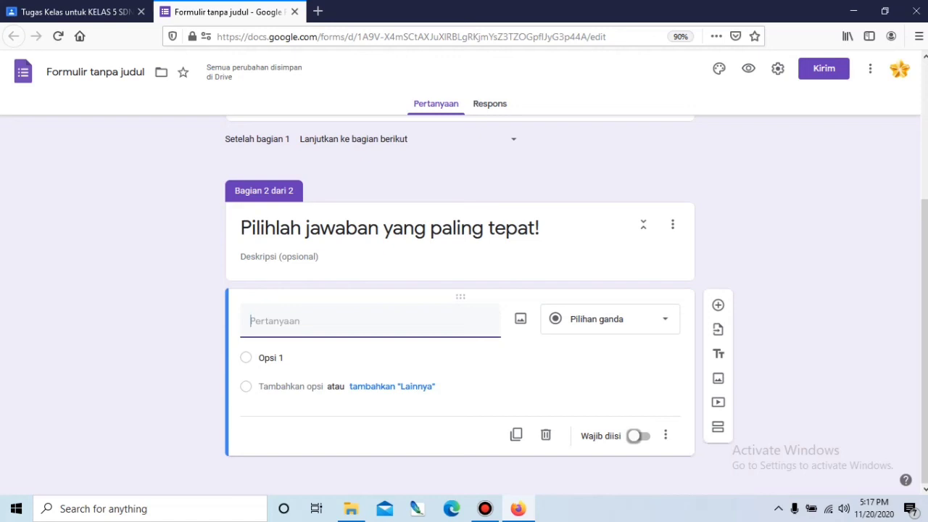
scroll(464, 305, "up", 5)
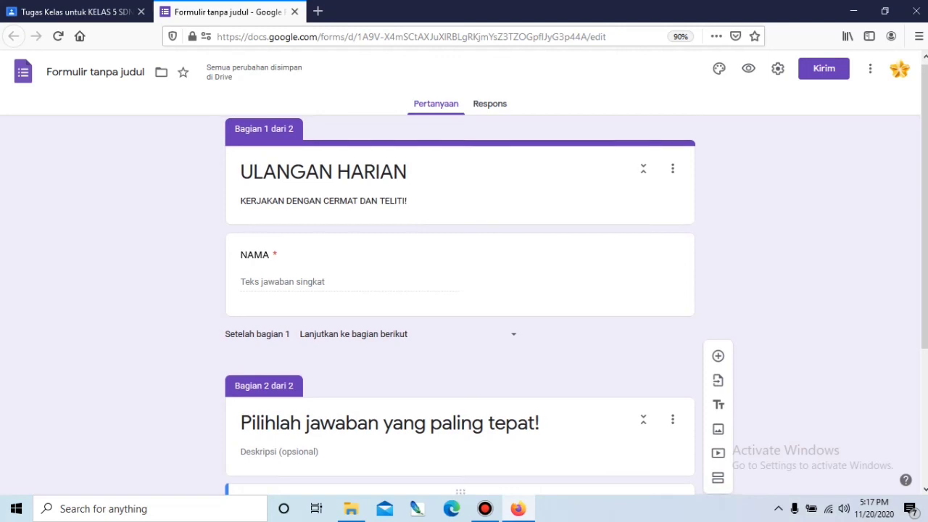
scroll(464, 304, "down", 3)
scroll(464, 304, "up", 3)
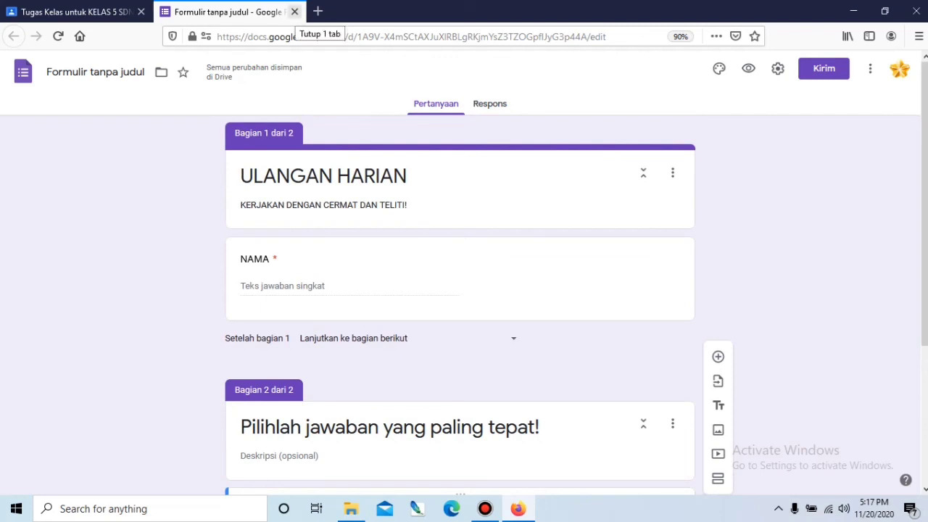
- Close the form editor and publish the ULANGAN HARIAN assignment to the class
left_click(295, 12)
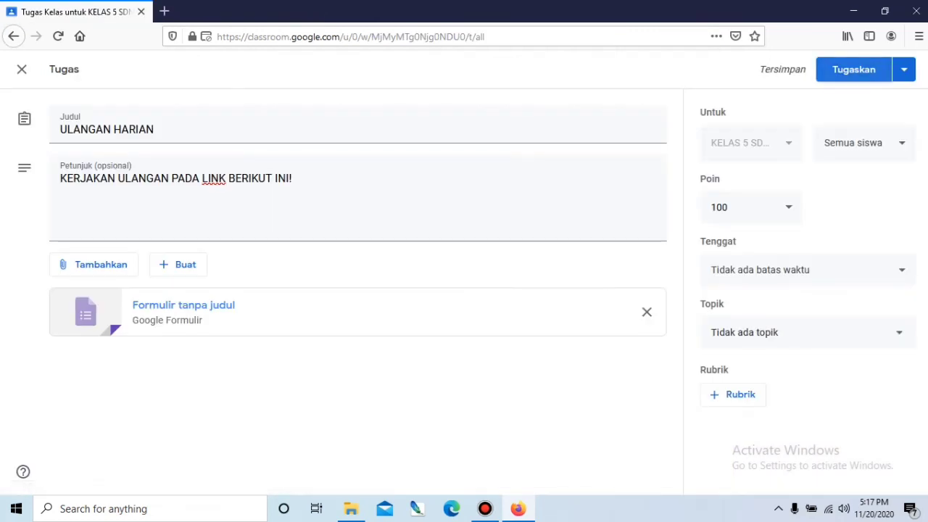
left_click(853, 69)
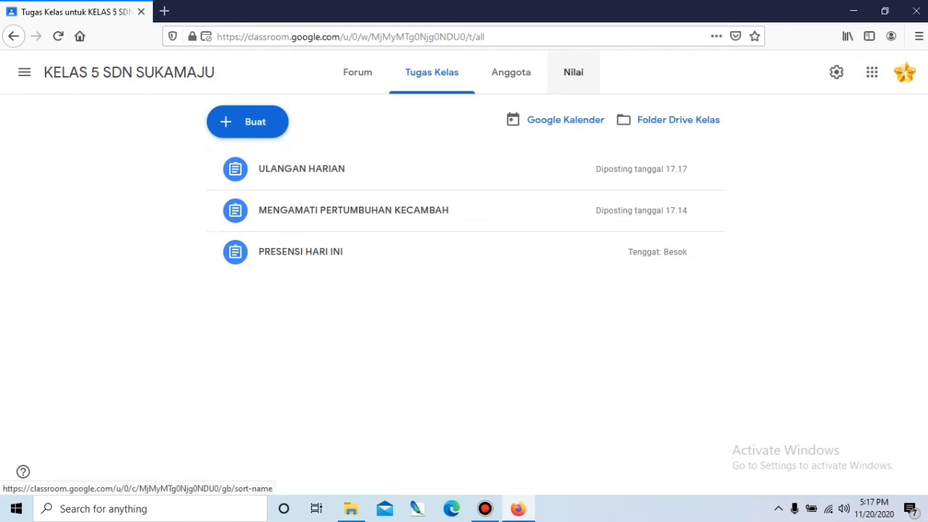
- View the class's grades page, dismiss the grading system tip, and return to the classwork list
left_click(573, 72)
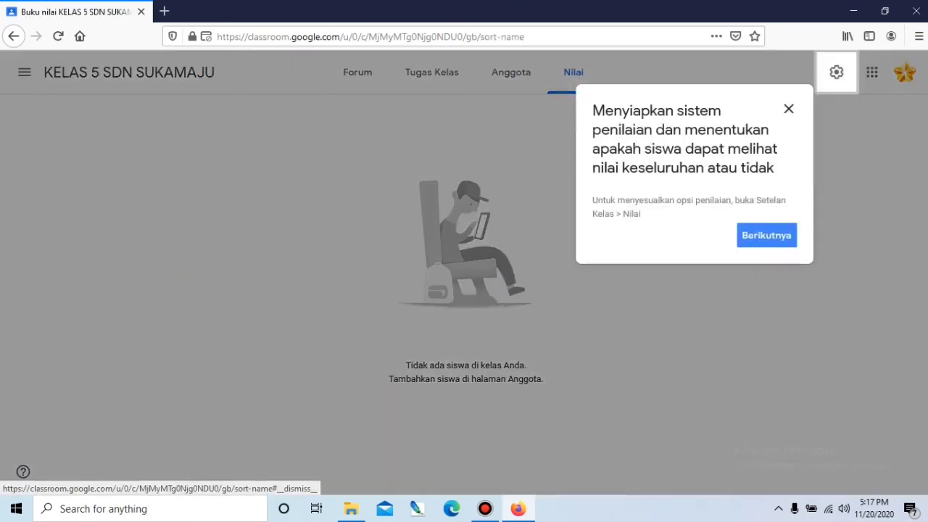
left_click(788, 109)
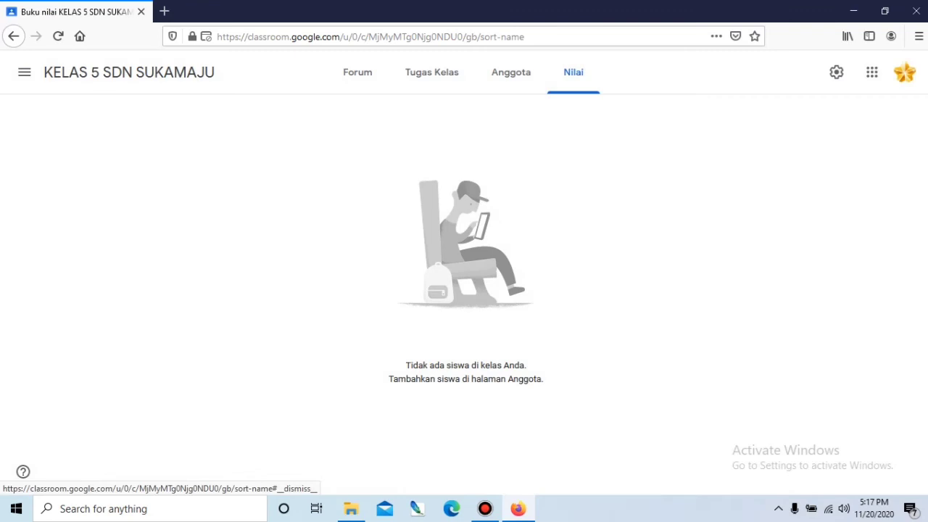
left_click(433, 72)
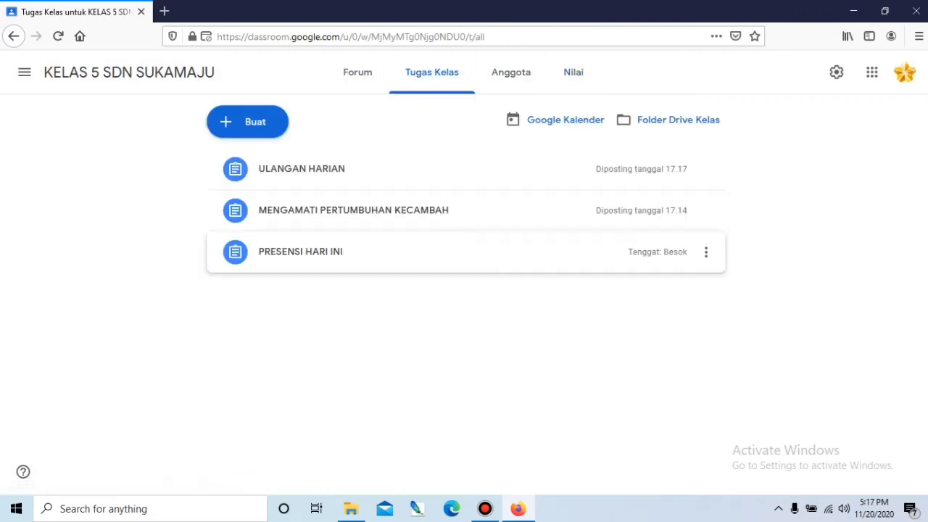